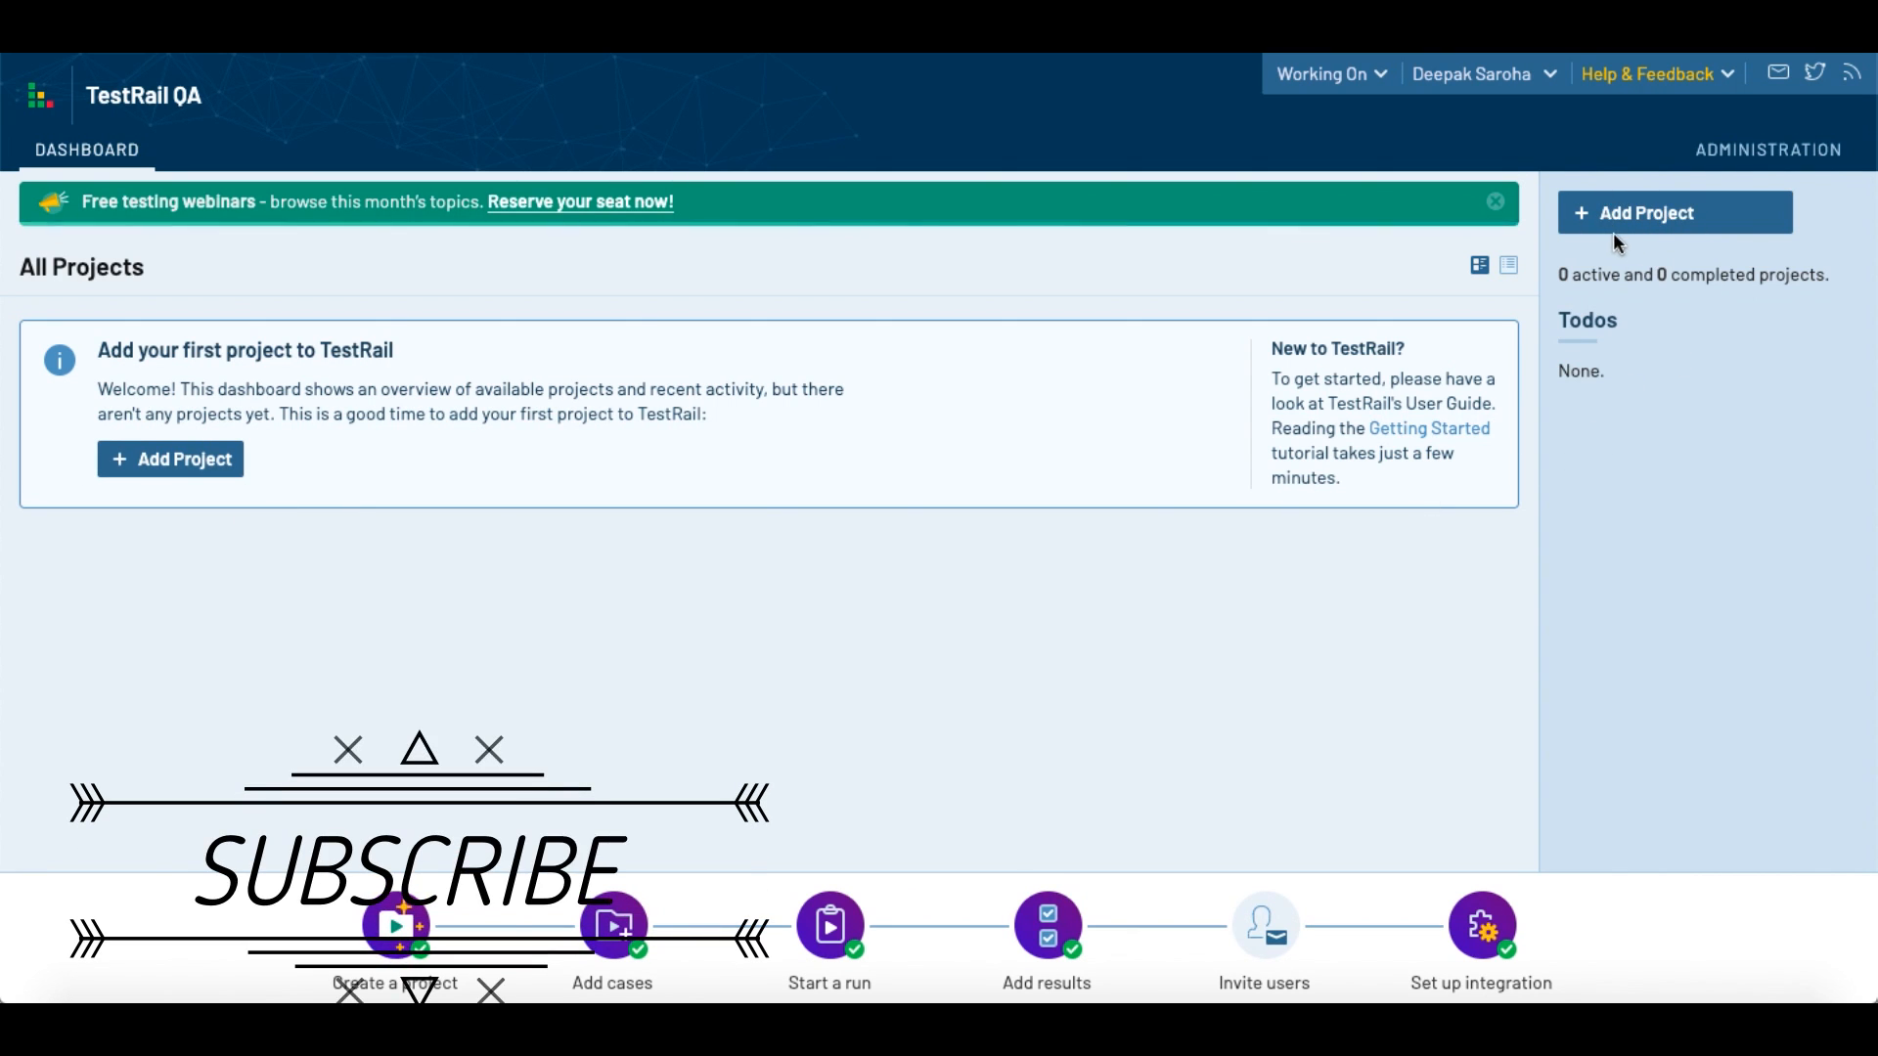
Step: Start adding a new project and name it TestProject
left_click(167, 471)
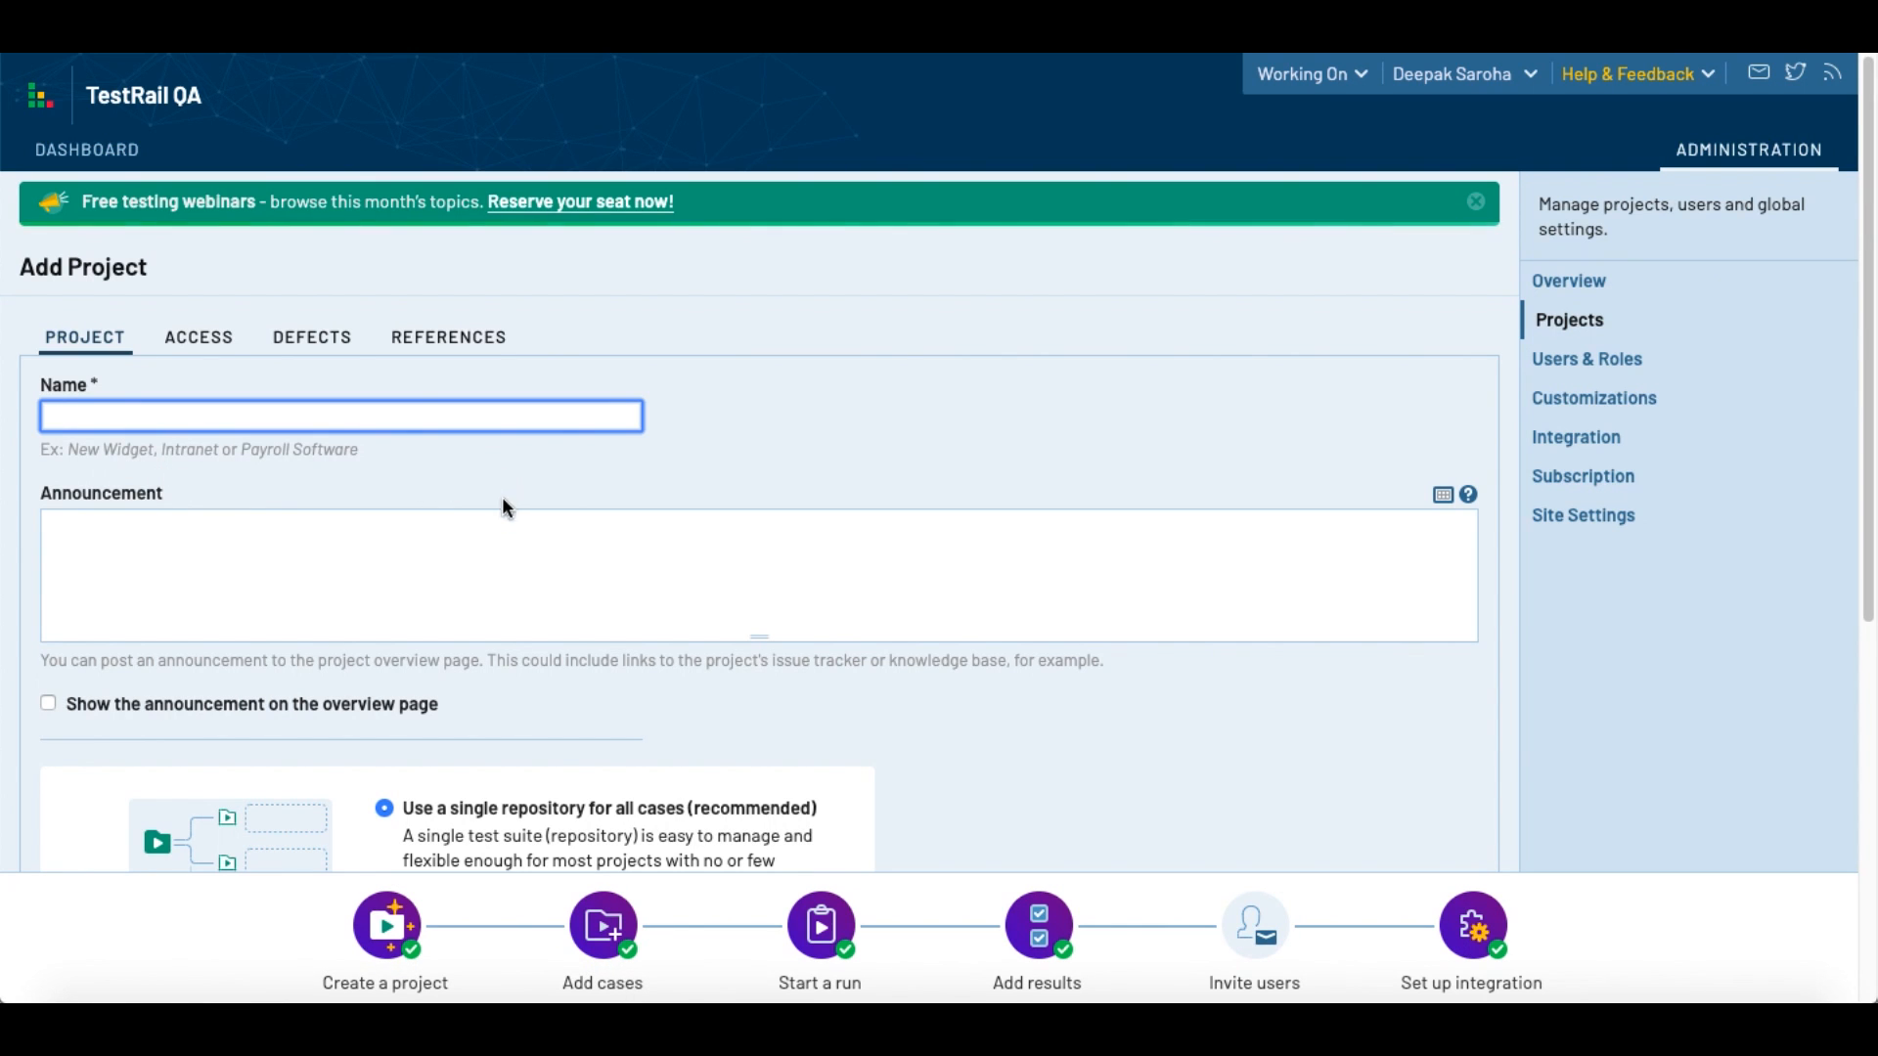
scroll(497, 636, "down", 5)
scroll(497, 636, "up", 5)
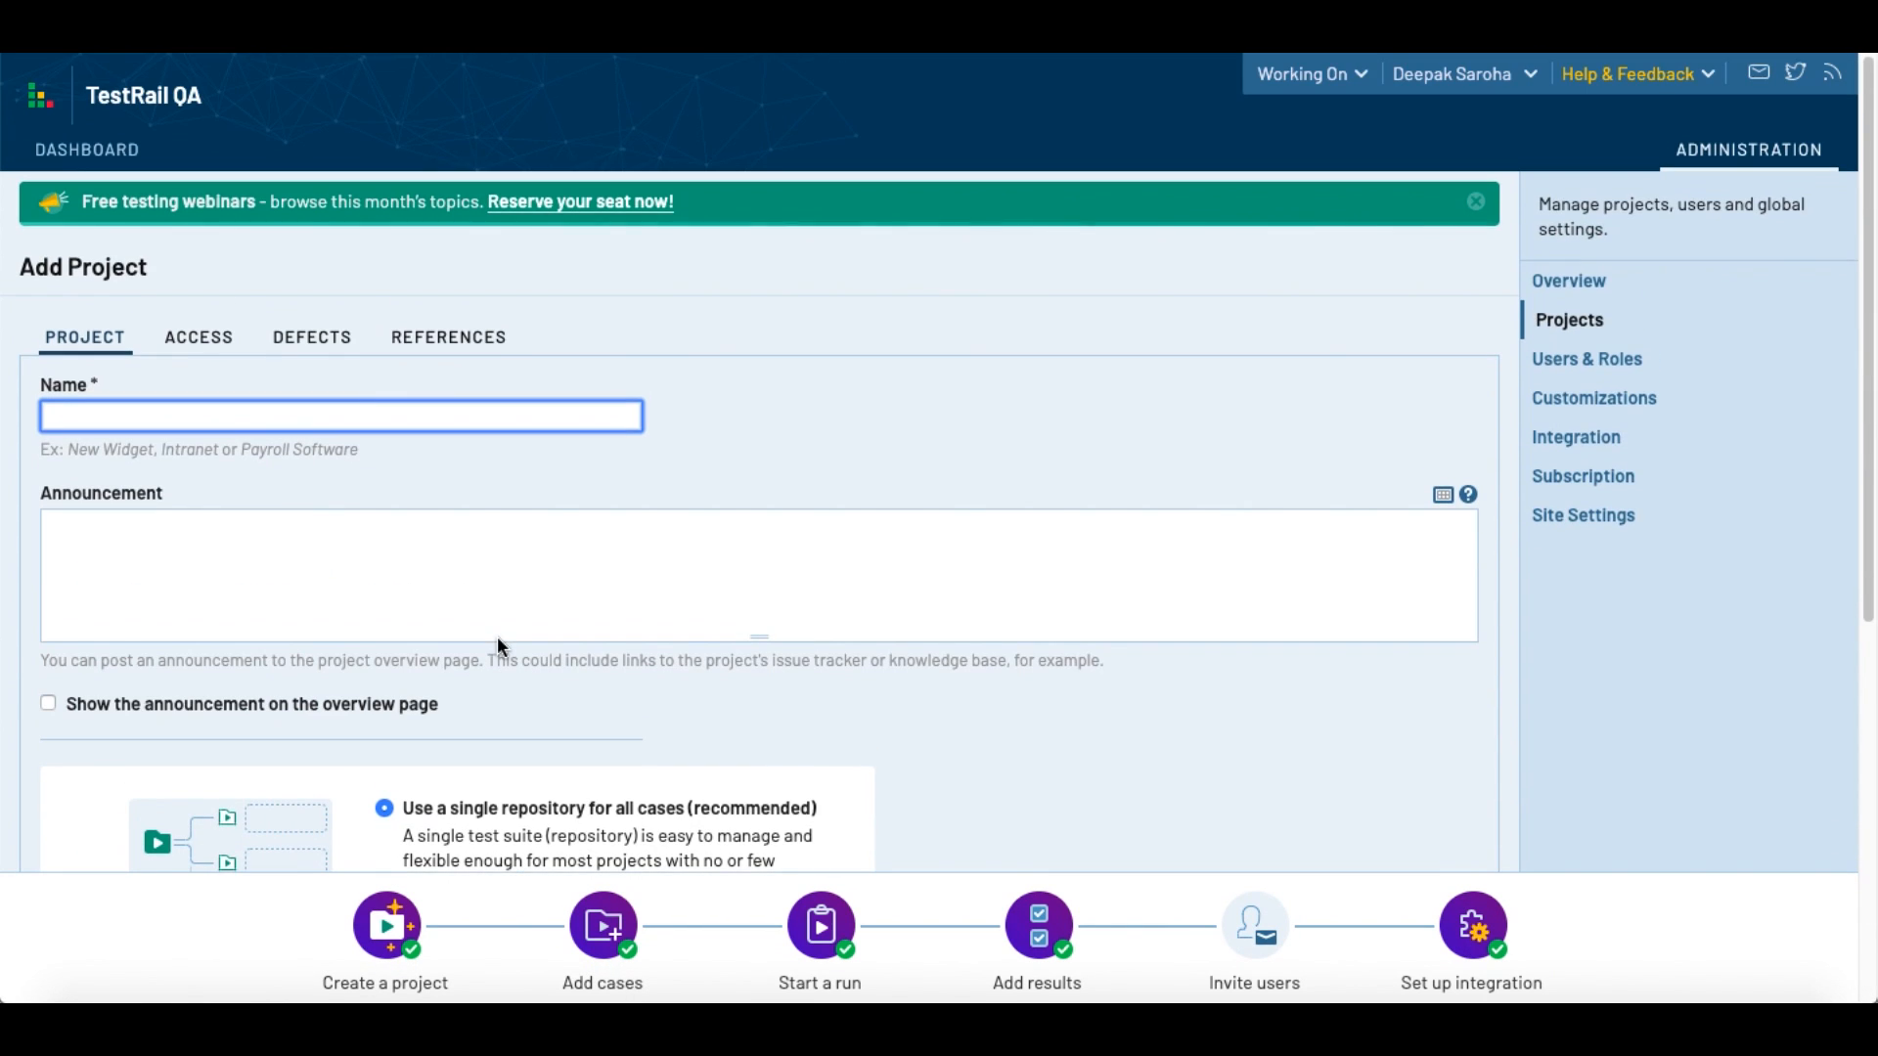
left_click(233, 425)
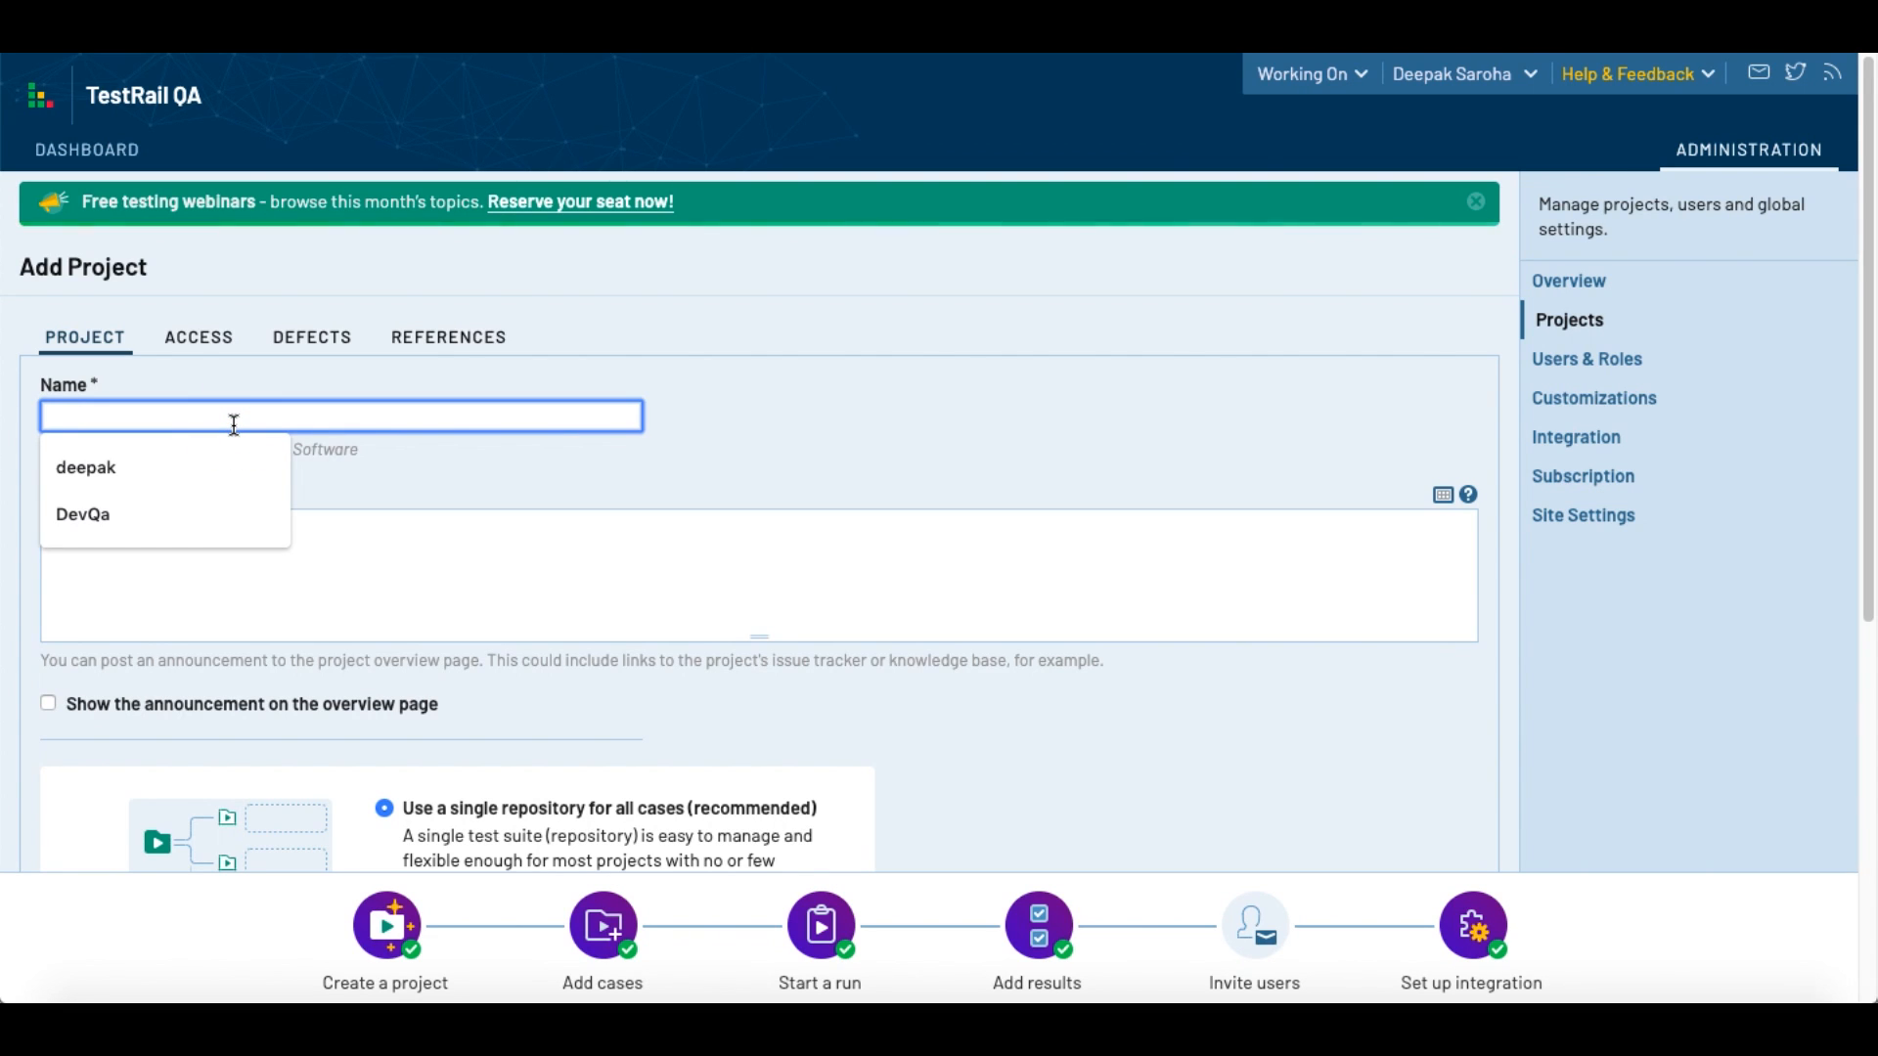
type("Test")
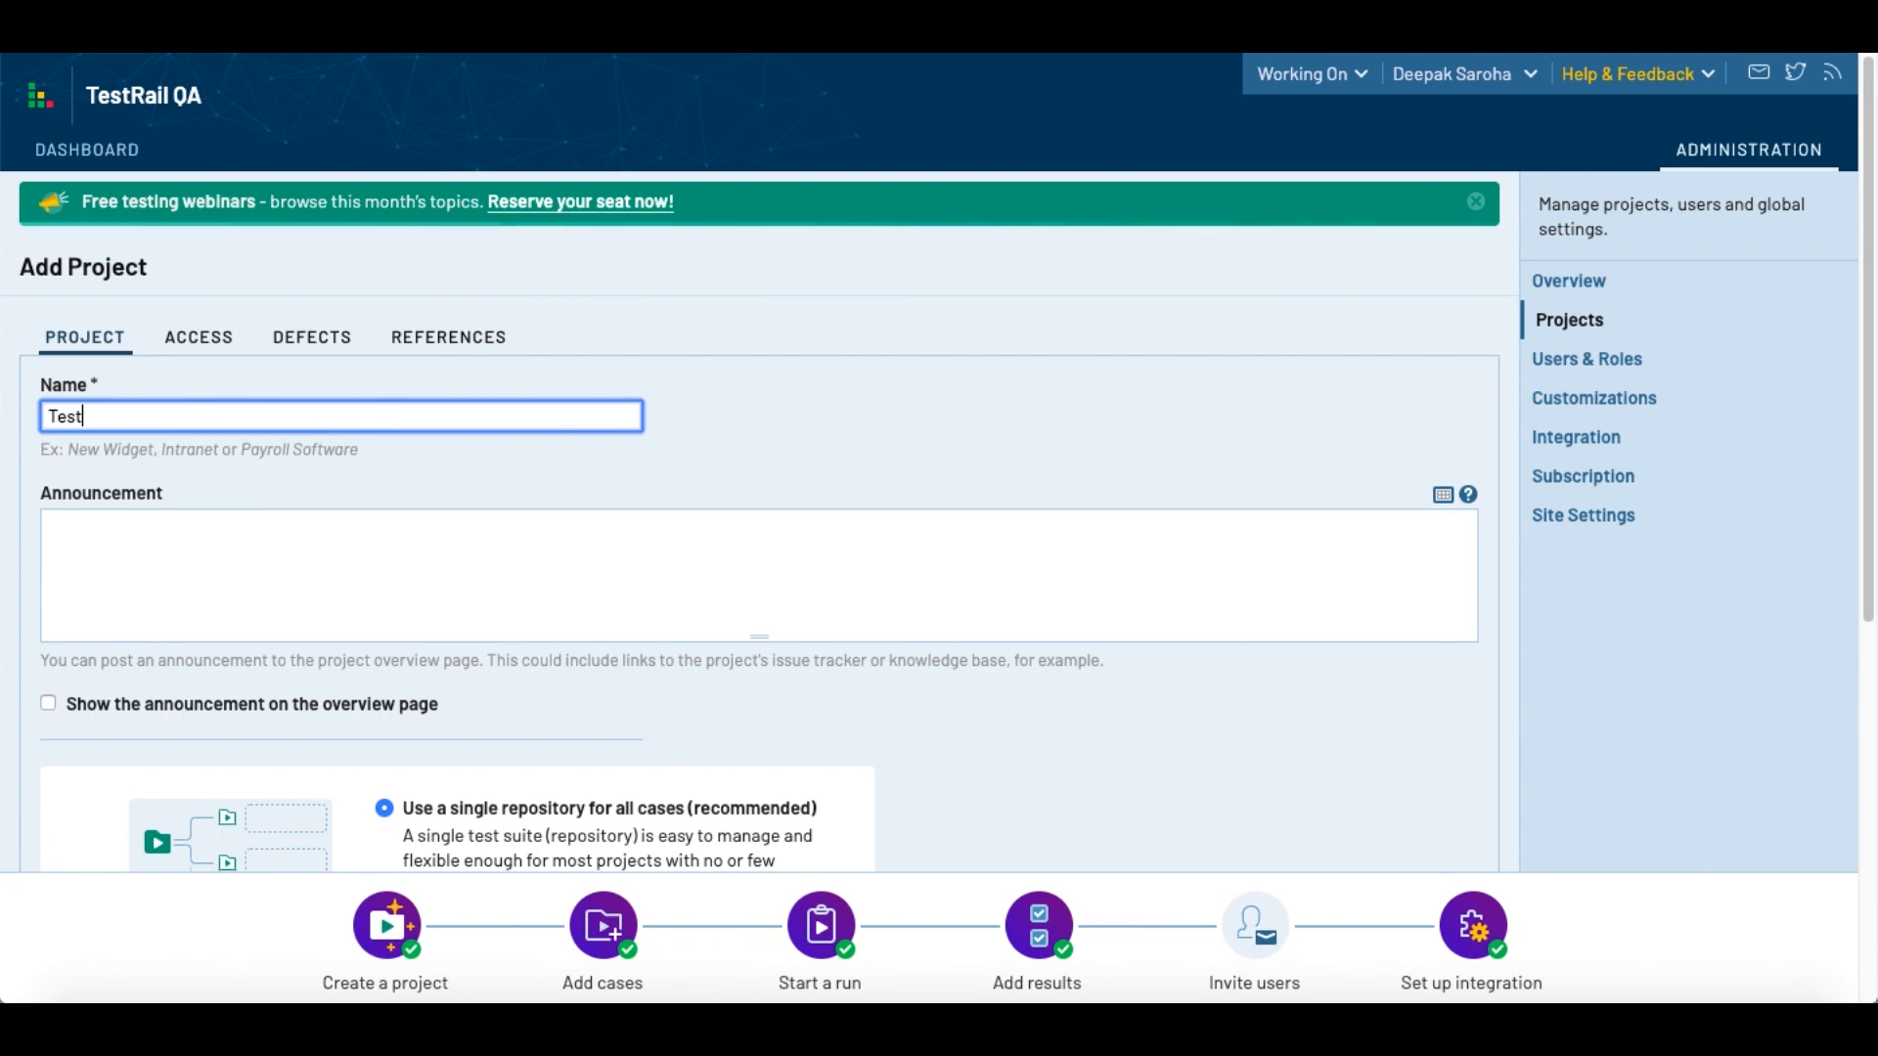
type("Project")
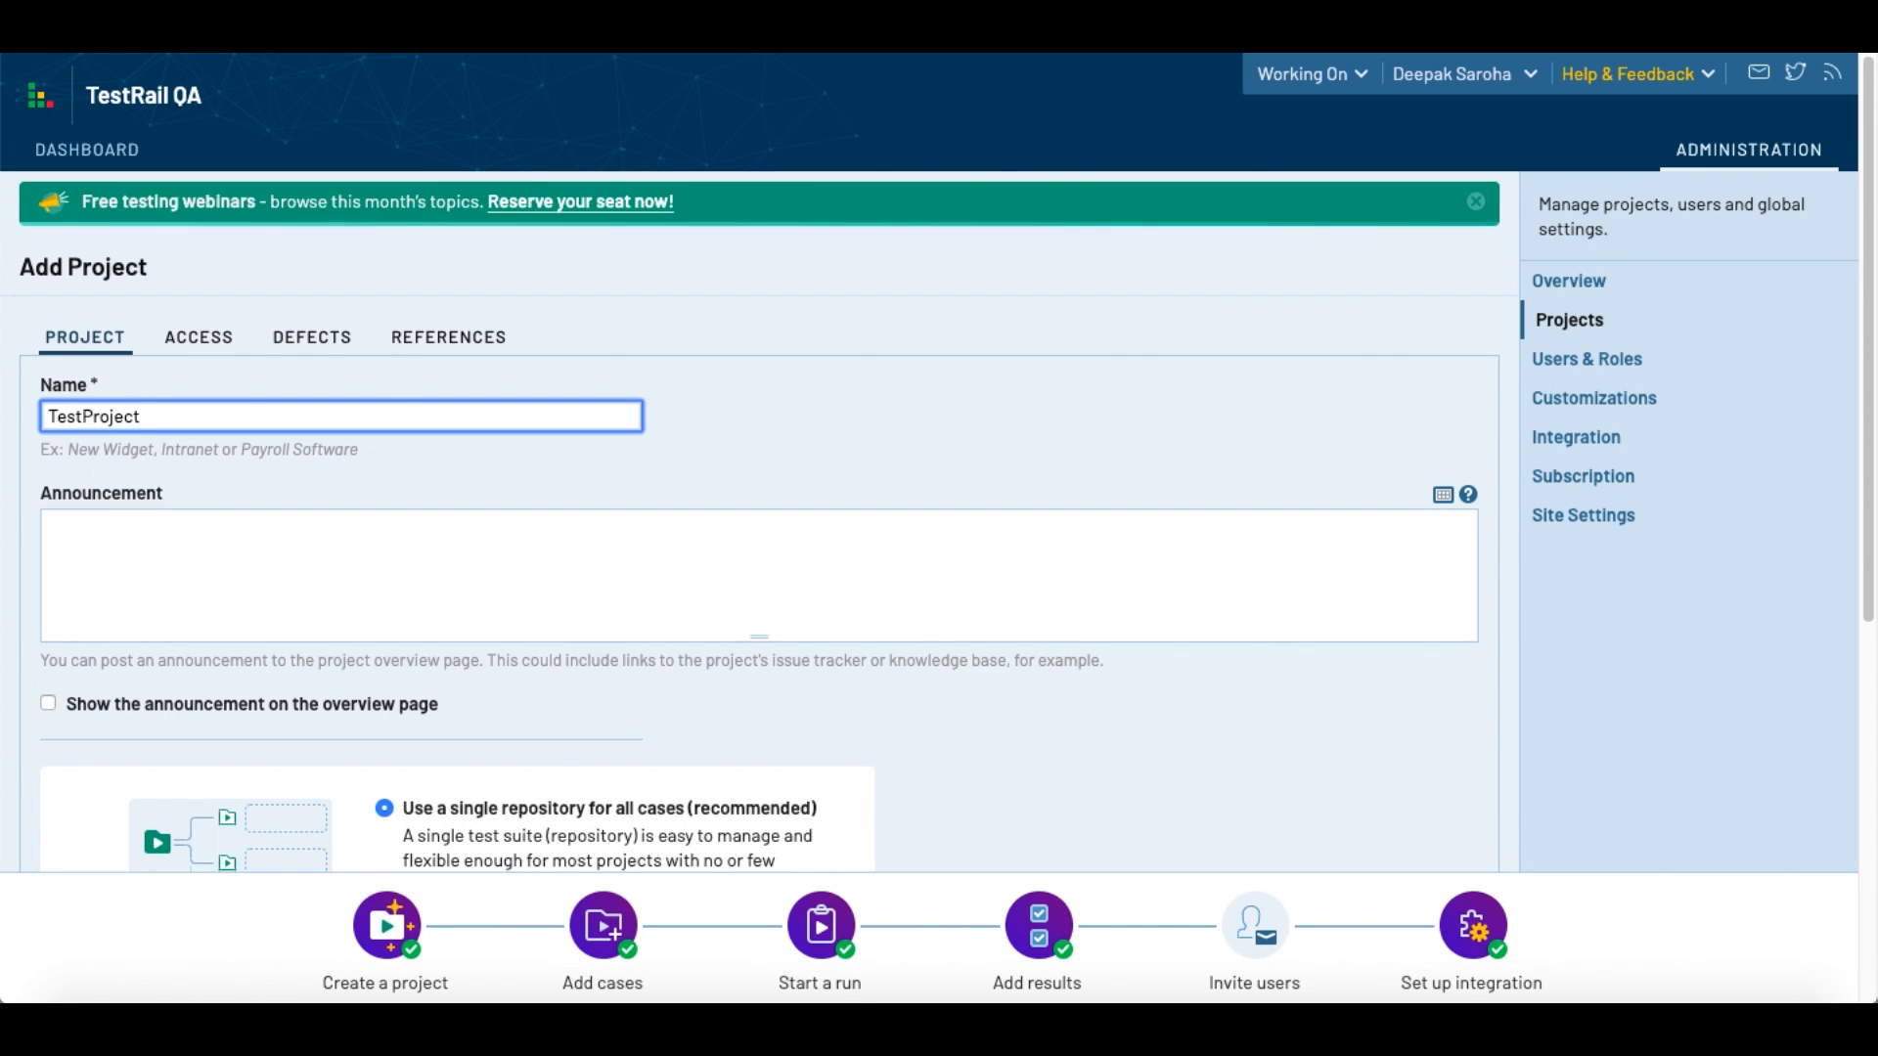
Step: Enter the project announcement "details - testdetails" and enable showing it on the overview page
left_click(241, 565)
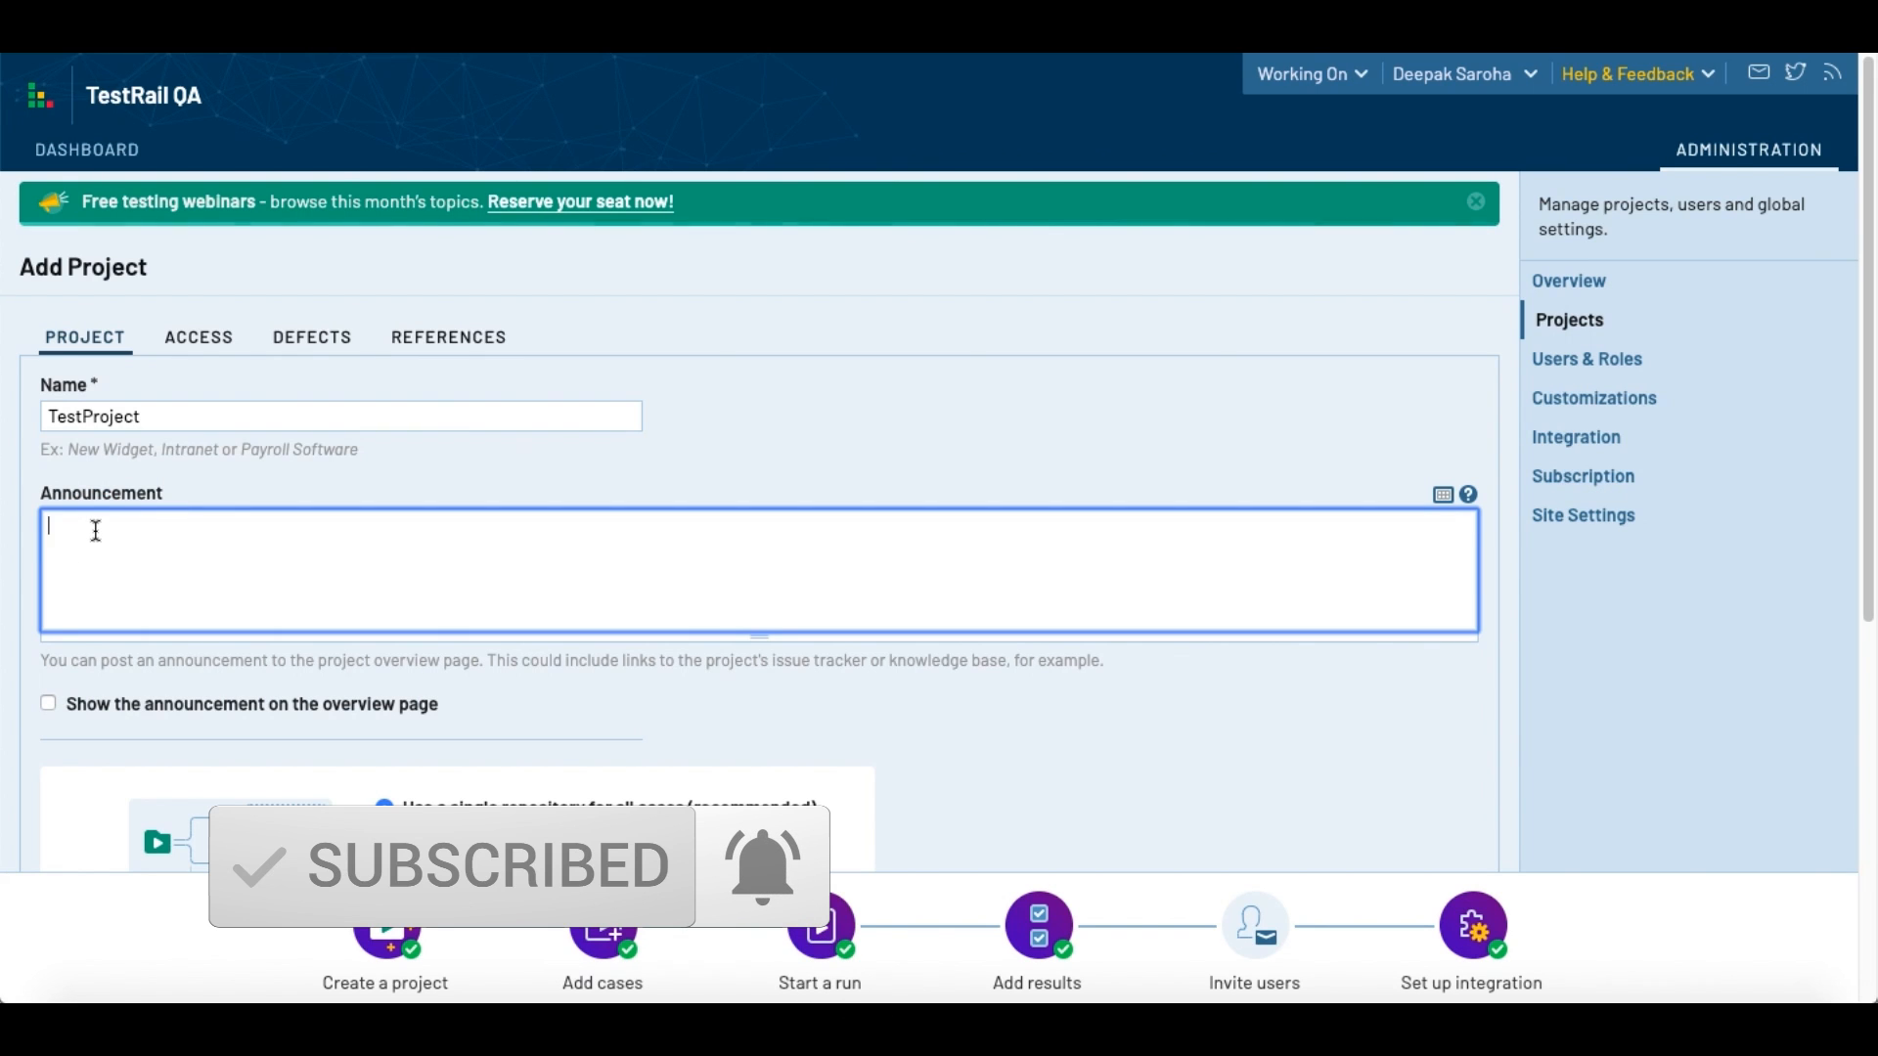
type("details")
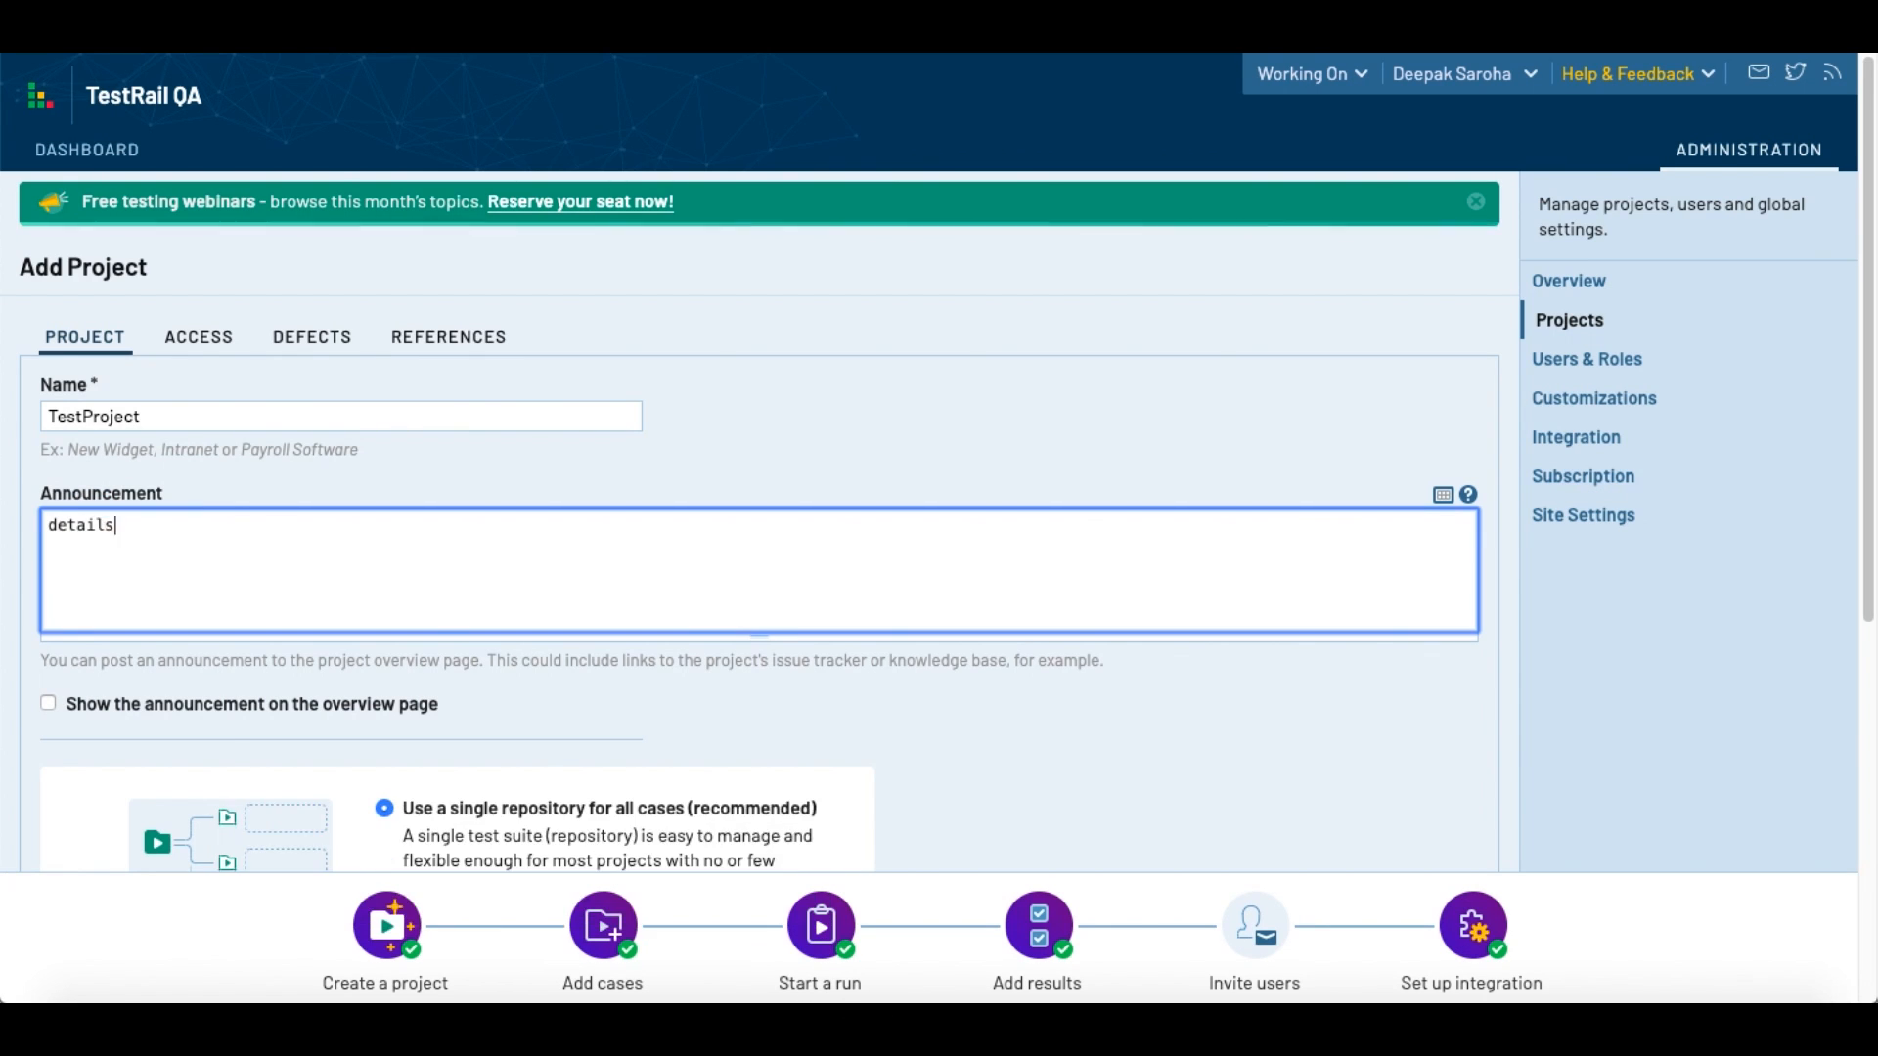
type(" - testdetails")
scroll(759, 460, "down", 1)
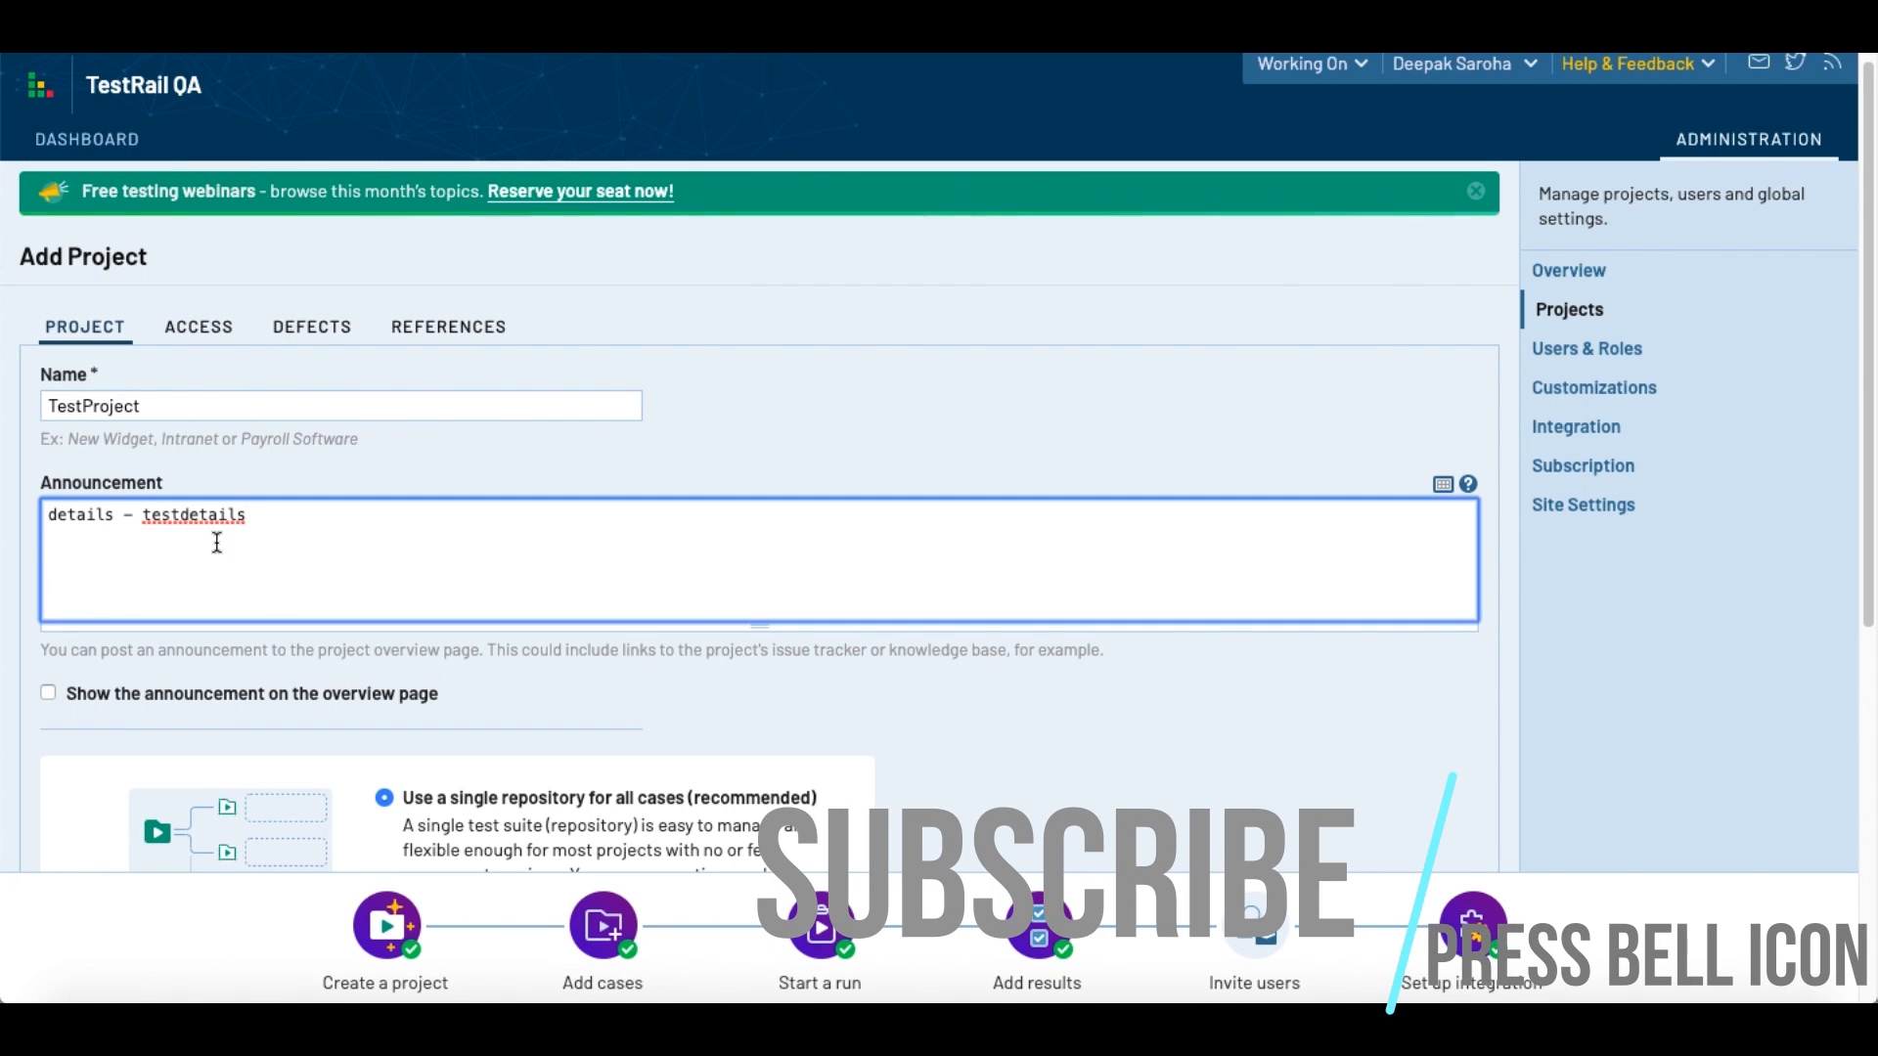
scroll(305, 590, "down", 1)
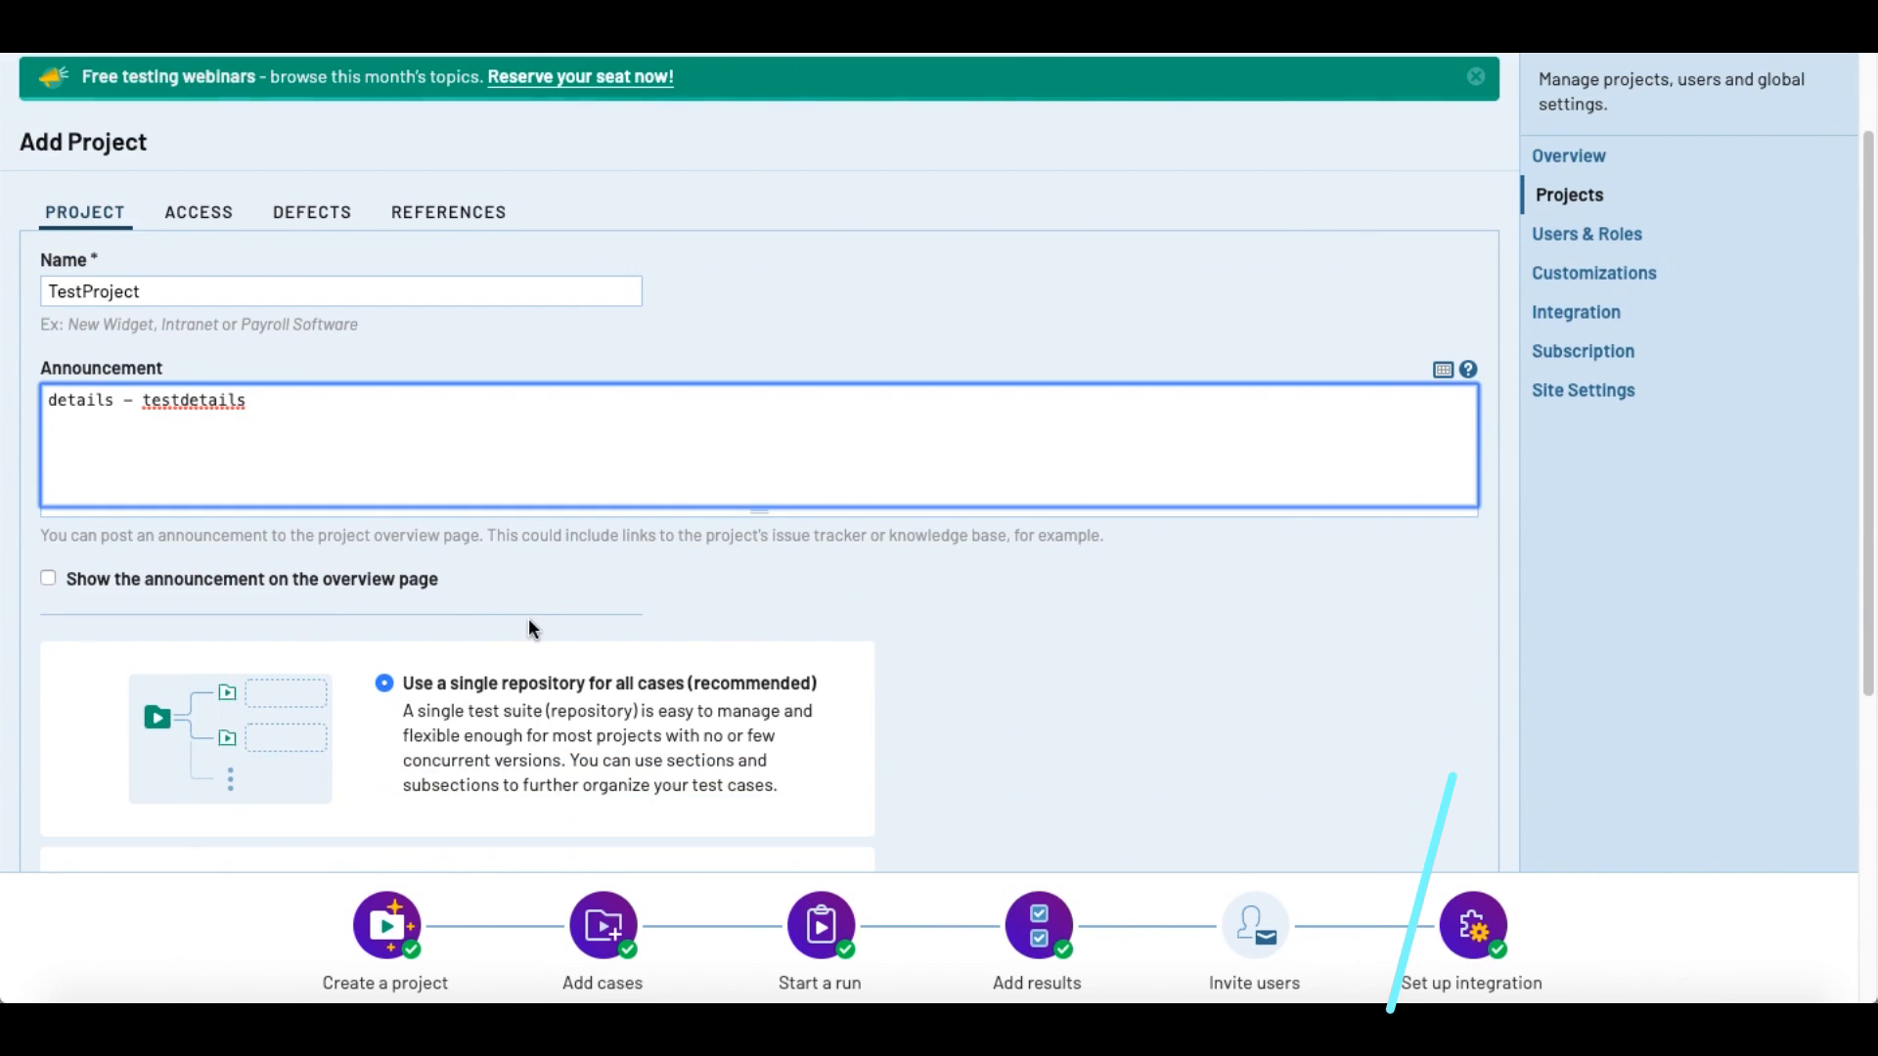
scroll(531, 627, "down", 1)
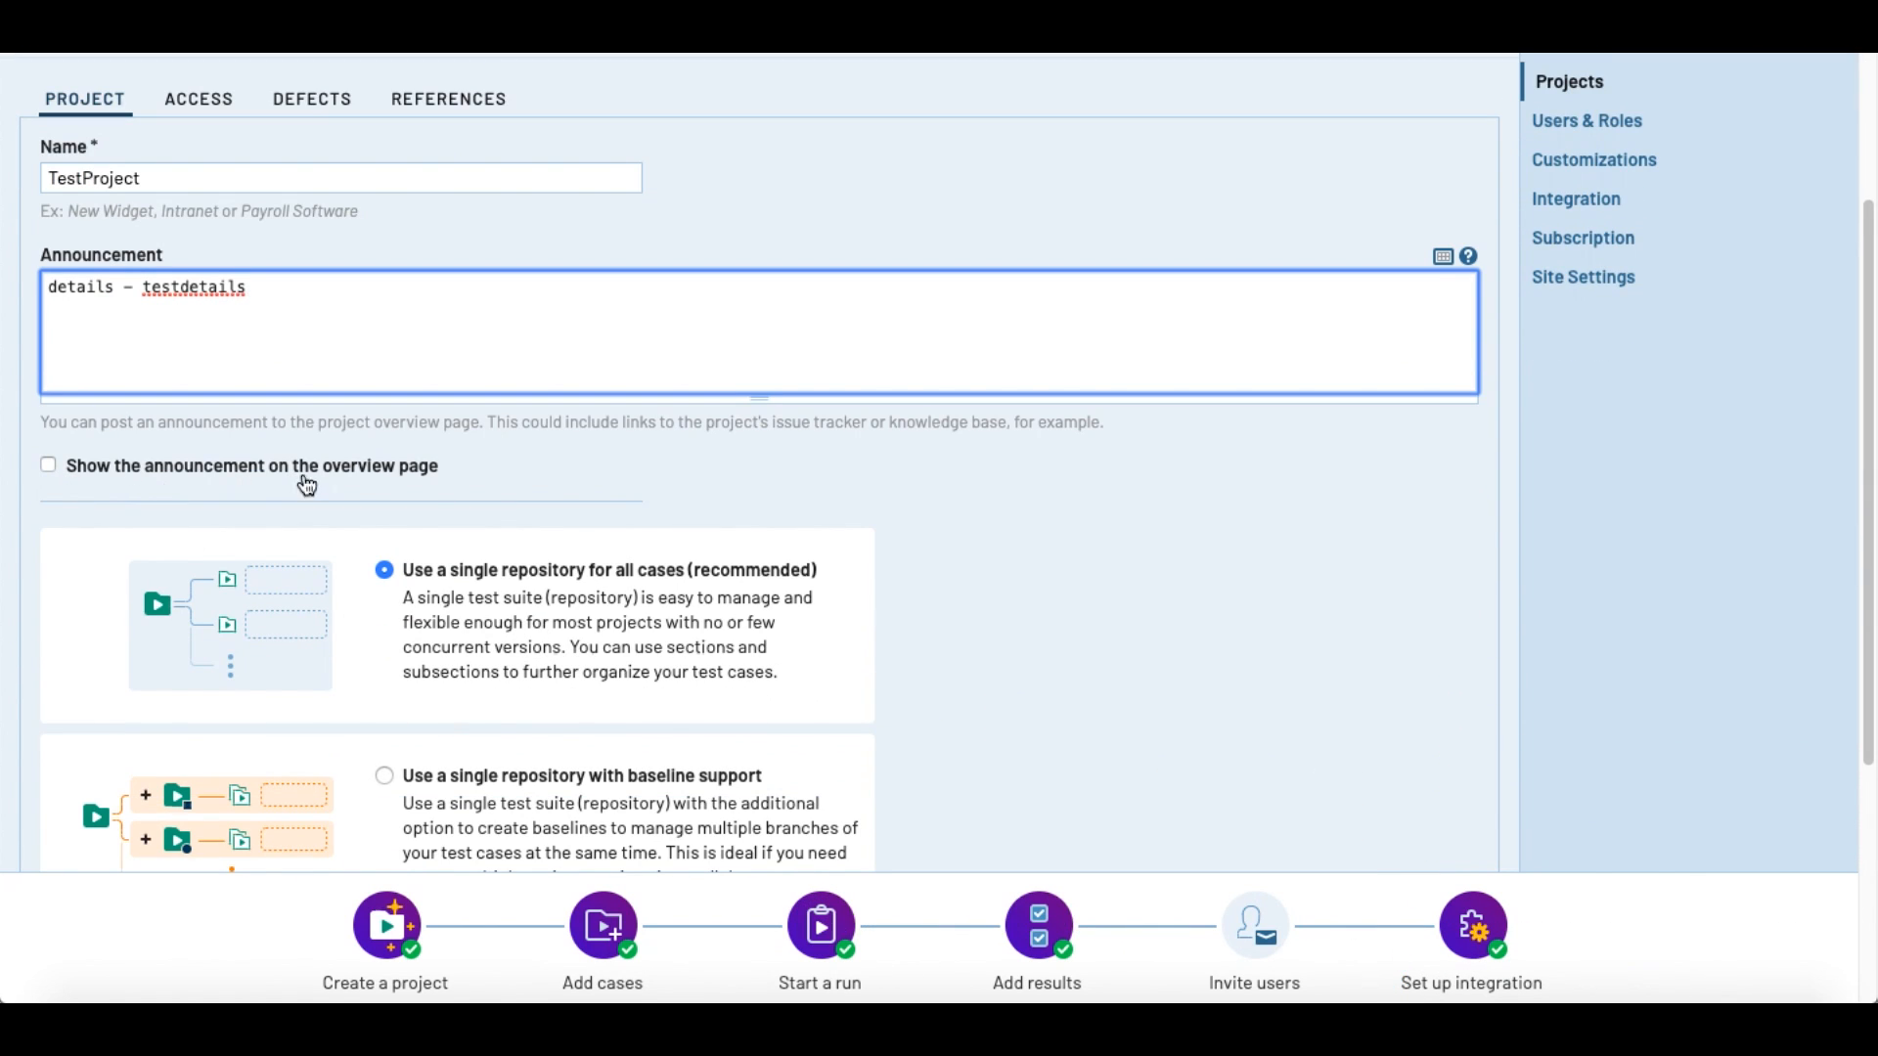
left_click(49, 467)
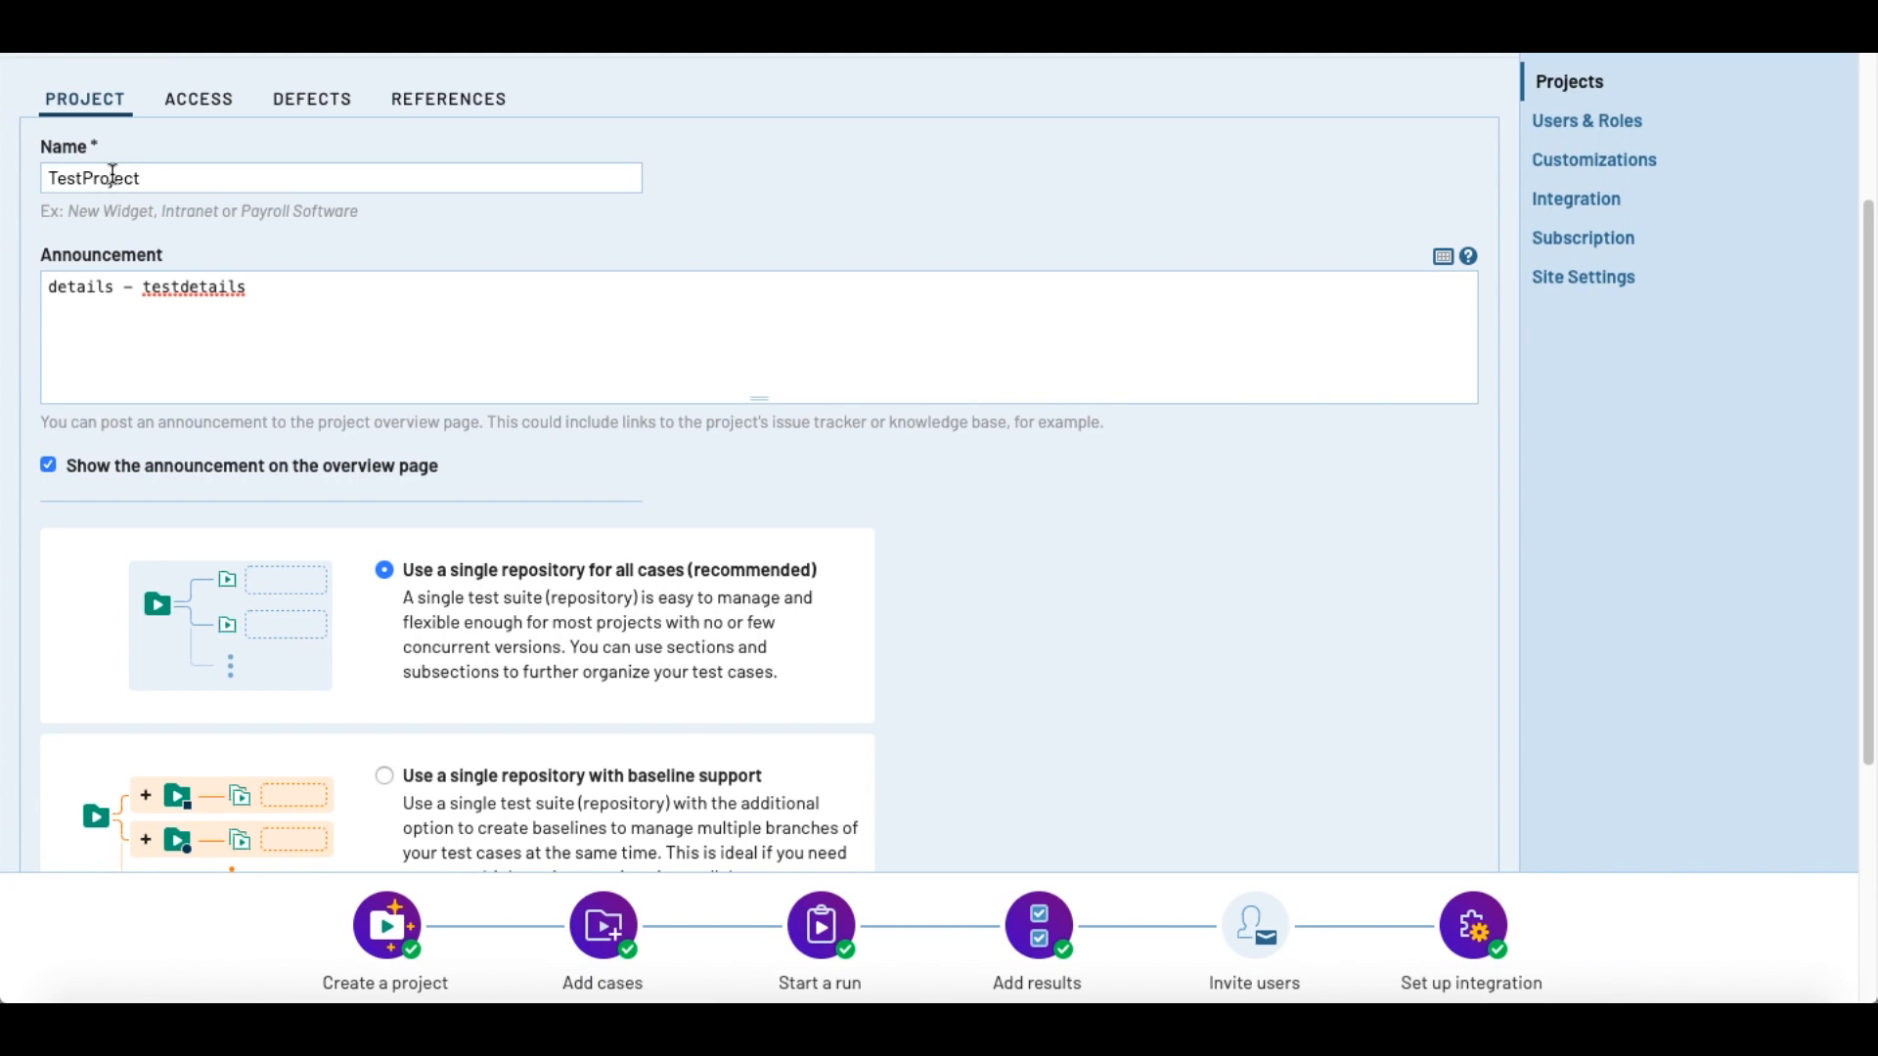
Step: Examine the single repository, baseline support and multiple test suites options for the new project
scroll(908, 475, "down", 1)
scroll(906, 476, "down", 3)
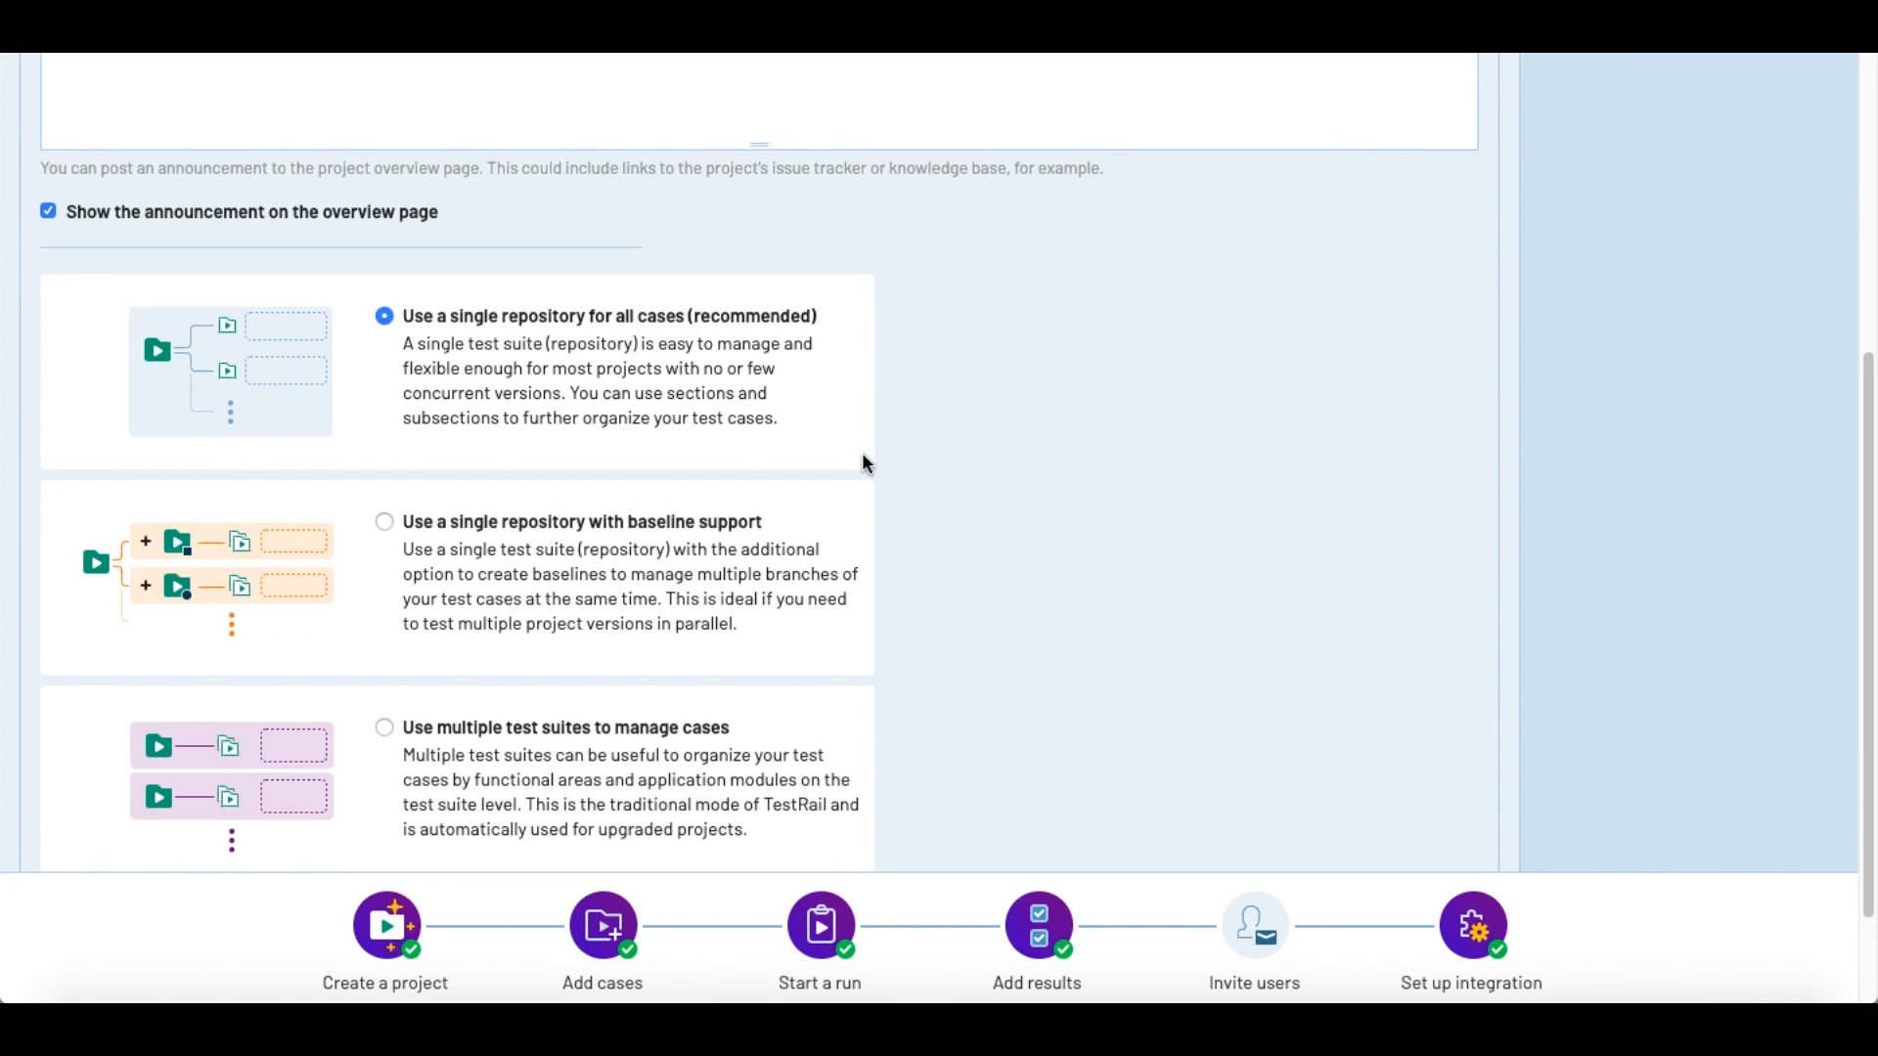
scroll(868, 460, "down", 1)
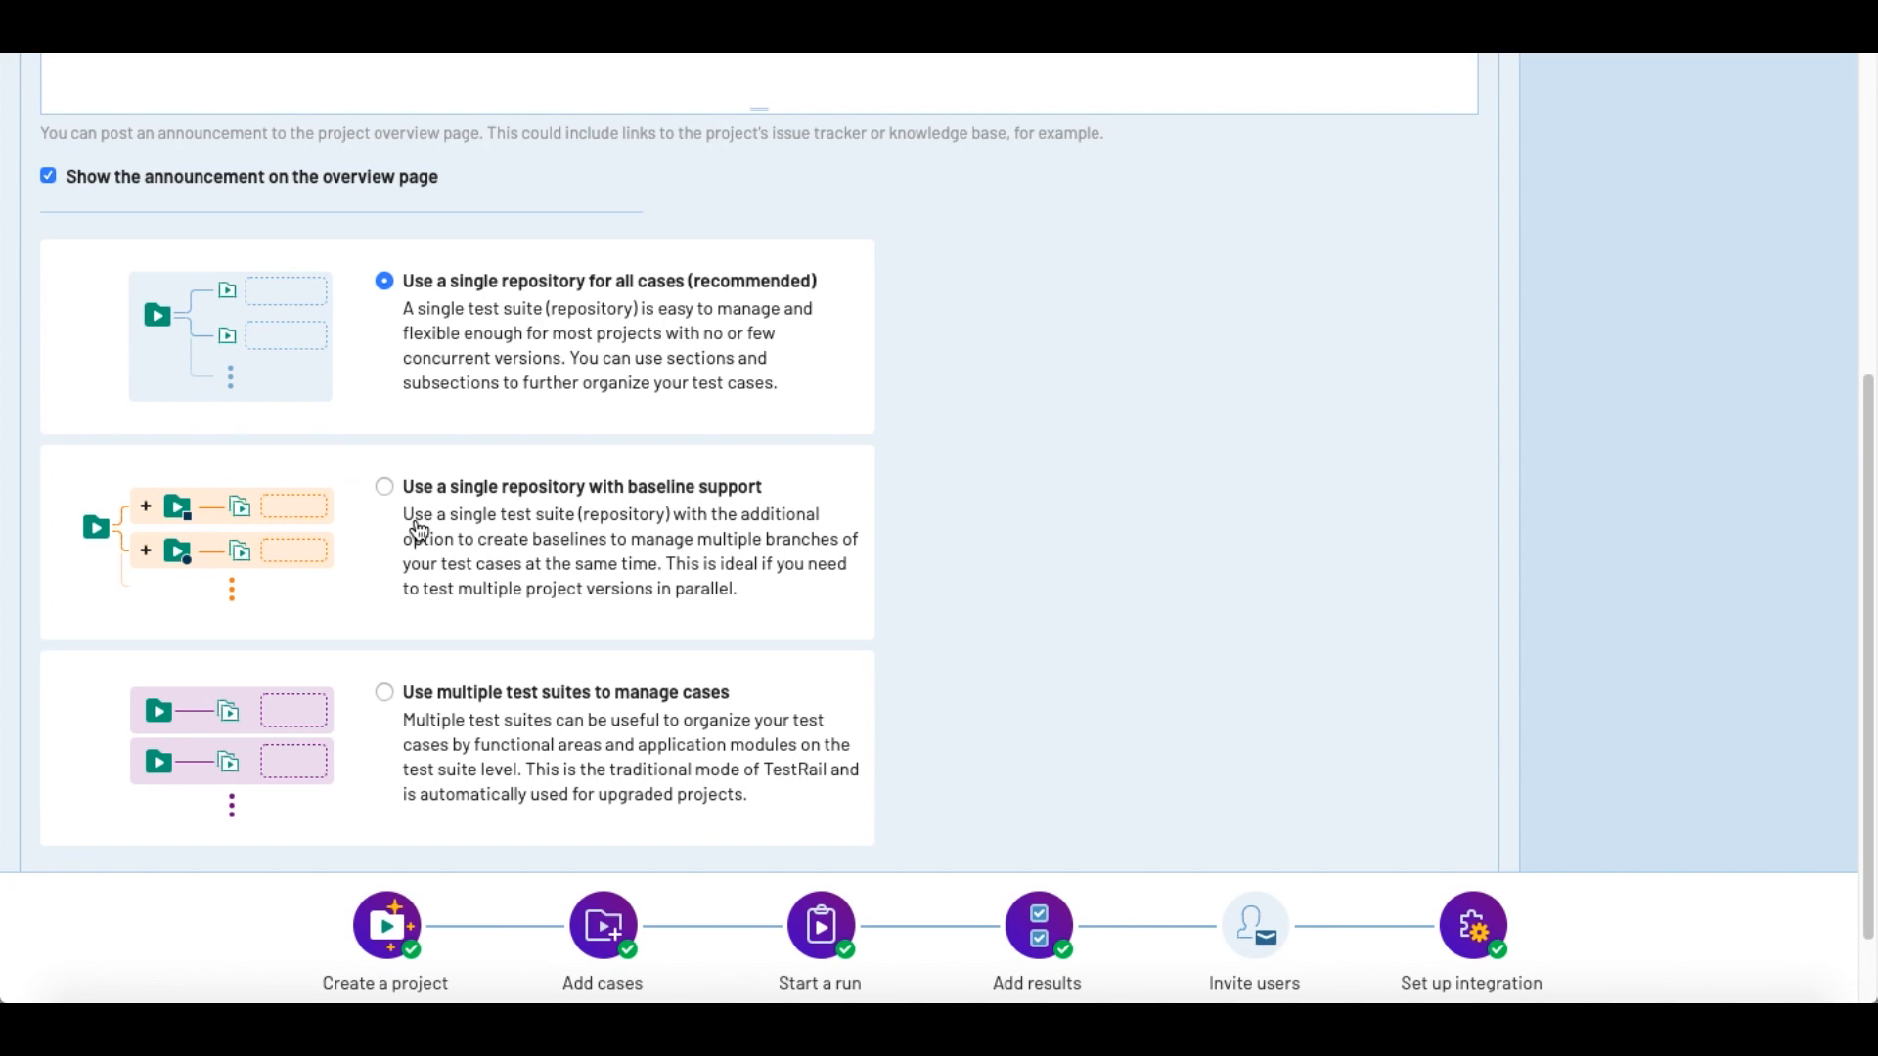
scroll(419, 529, "down", 1)
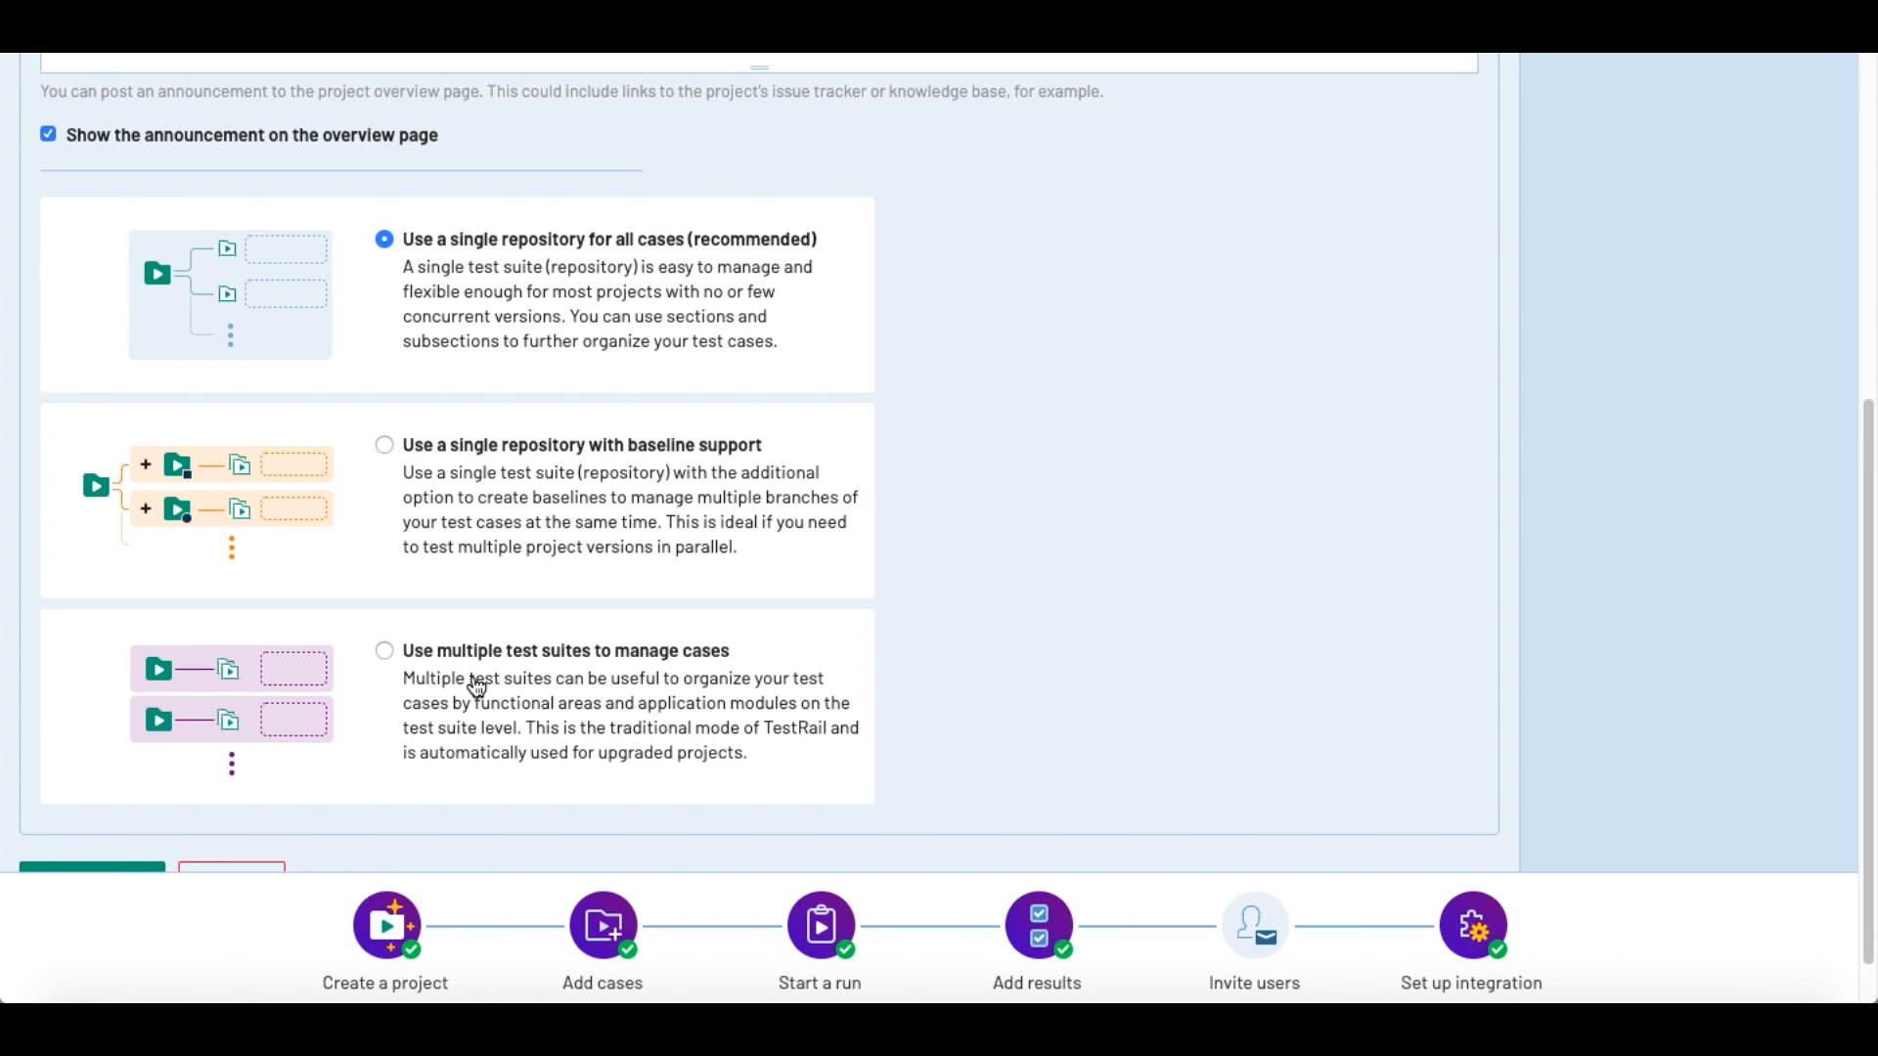
scroll(716, 695, "down", 1)
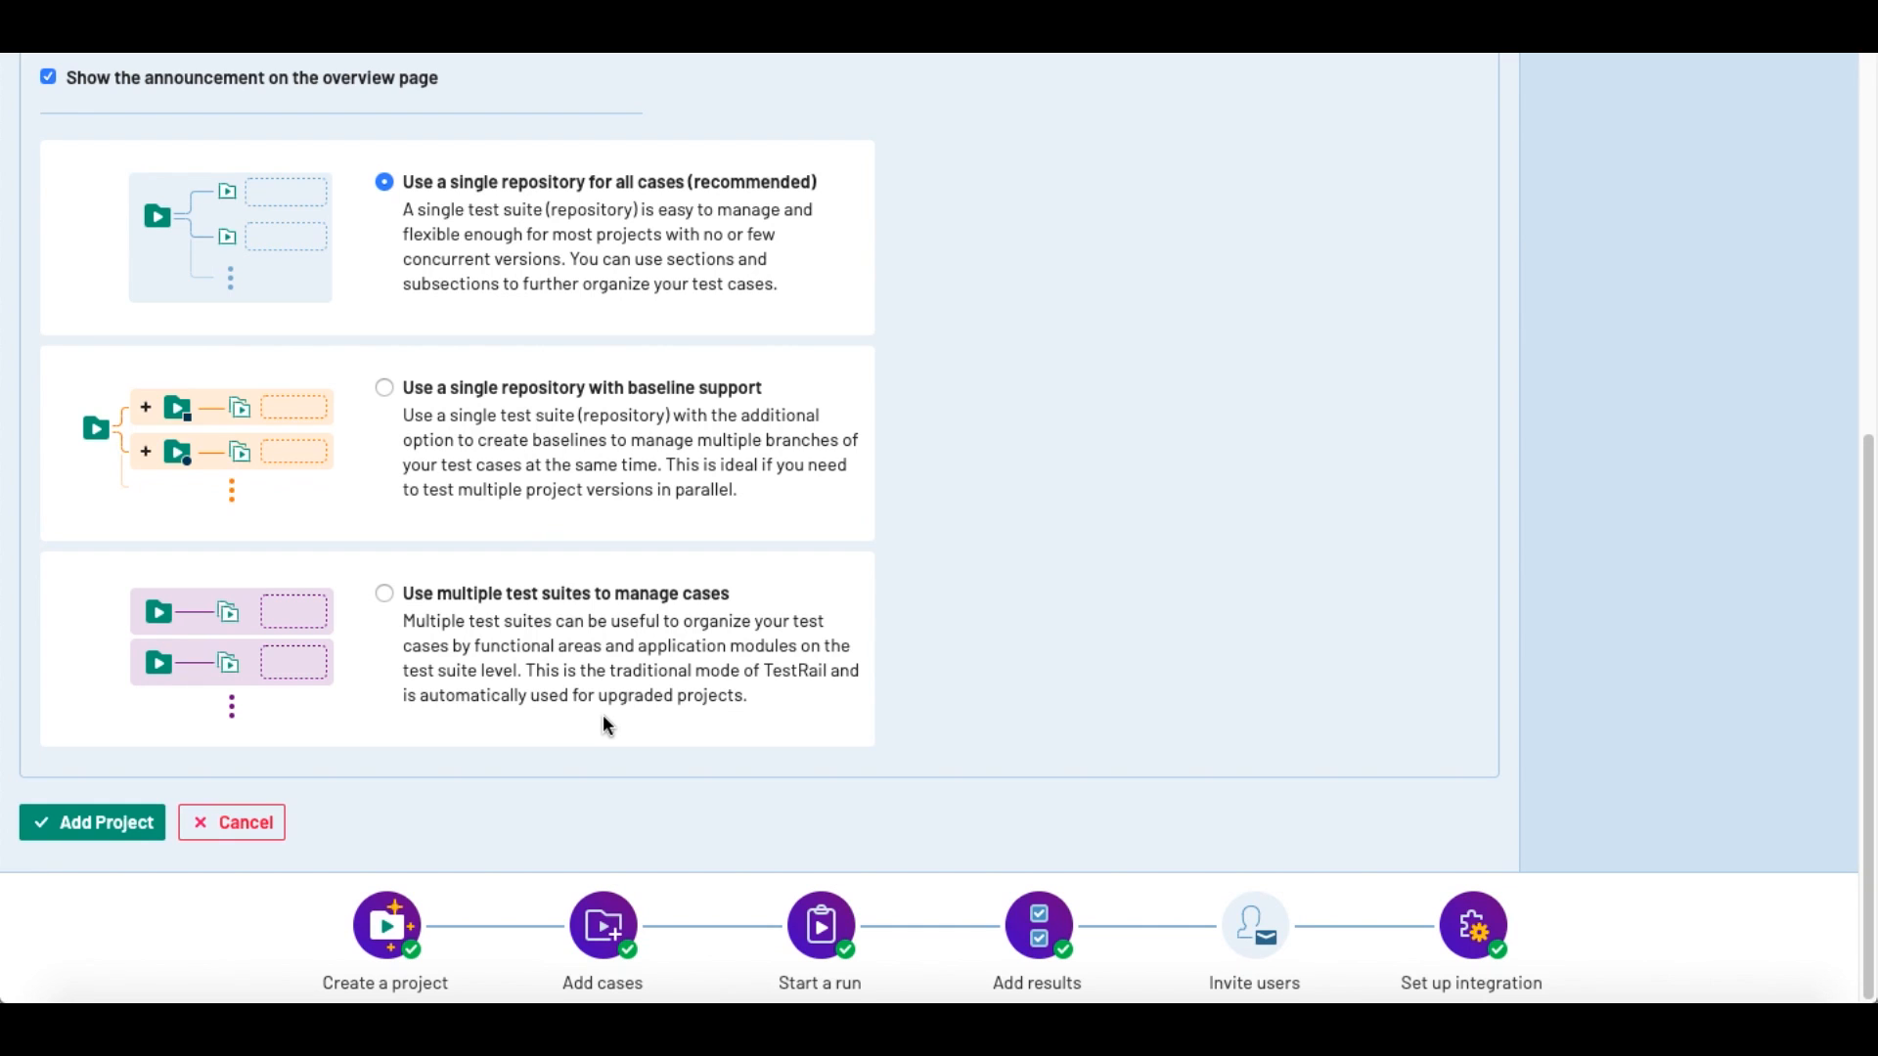
scroll(602, 718, "up", 6)
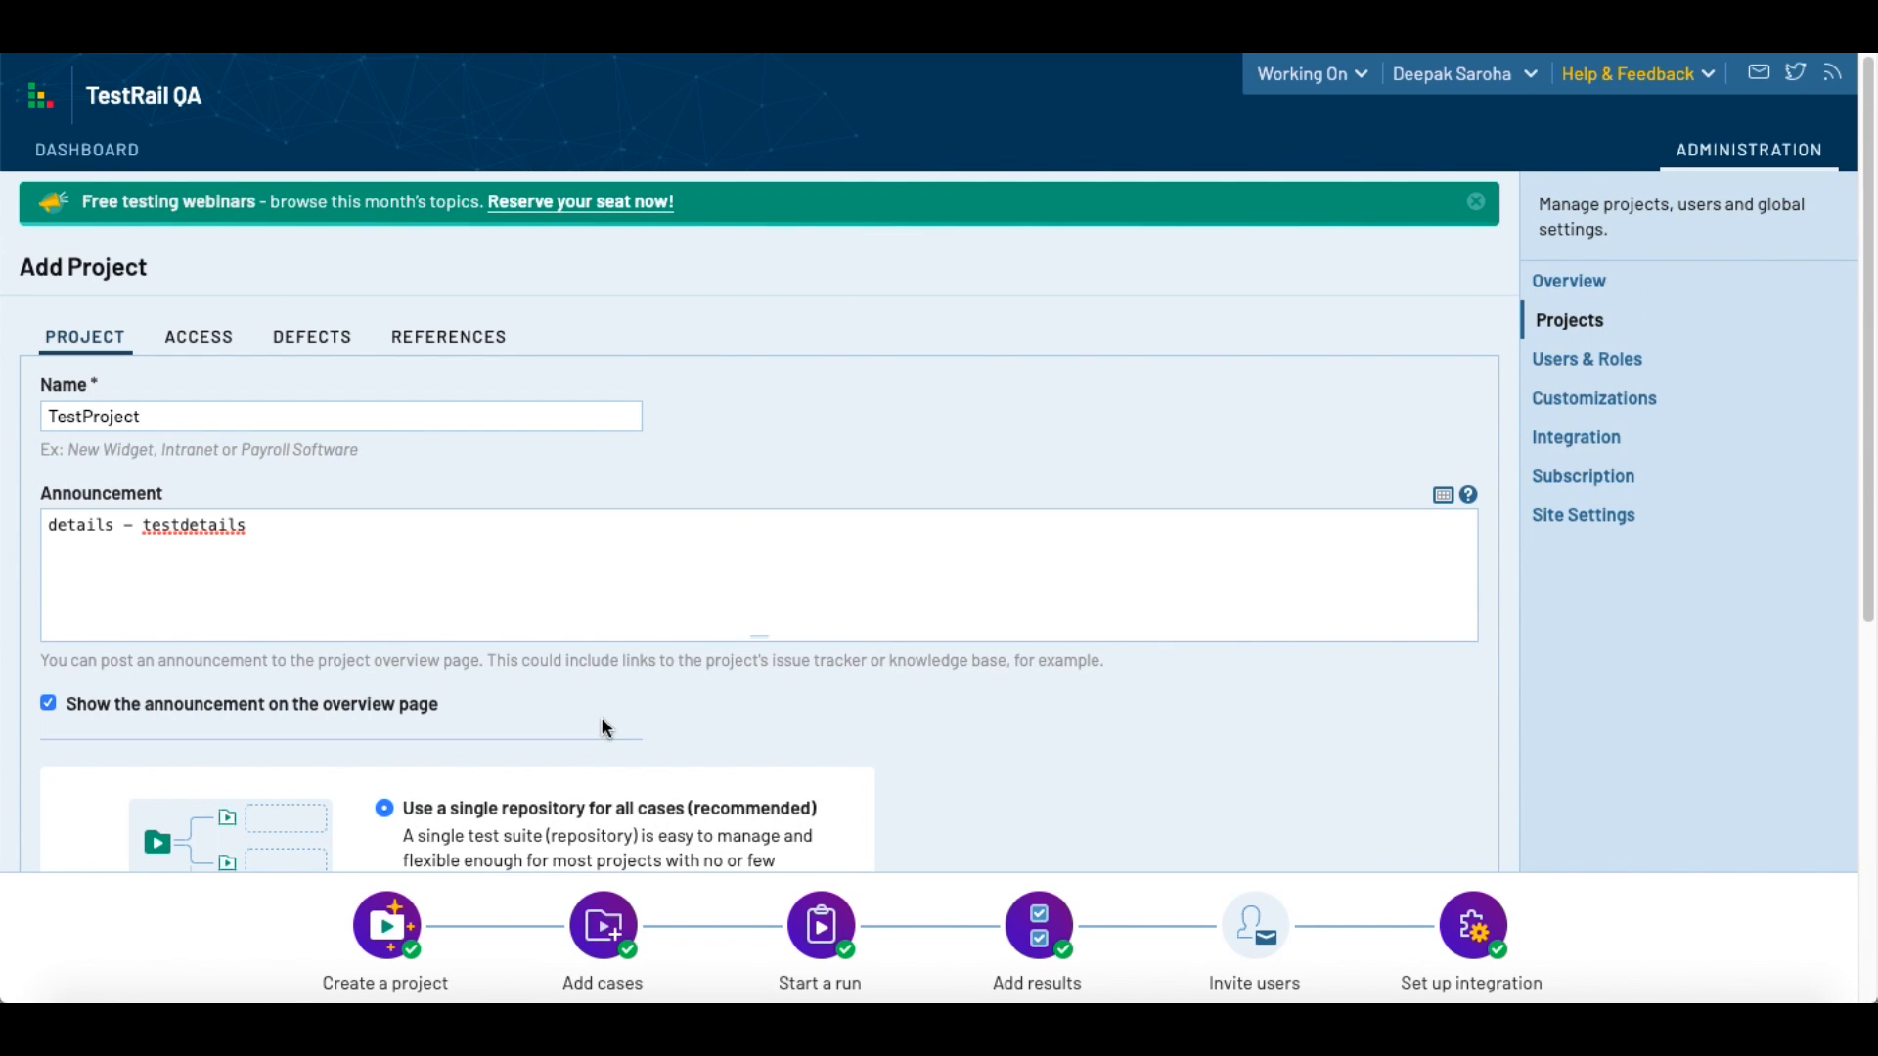
scroll(308, 680, "down", 5)
scroll(306, 683, "up", 3)
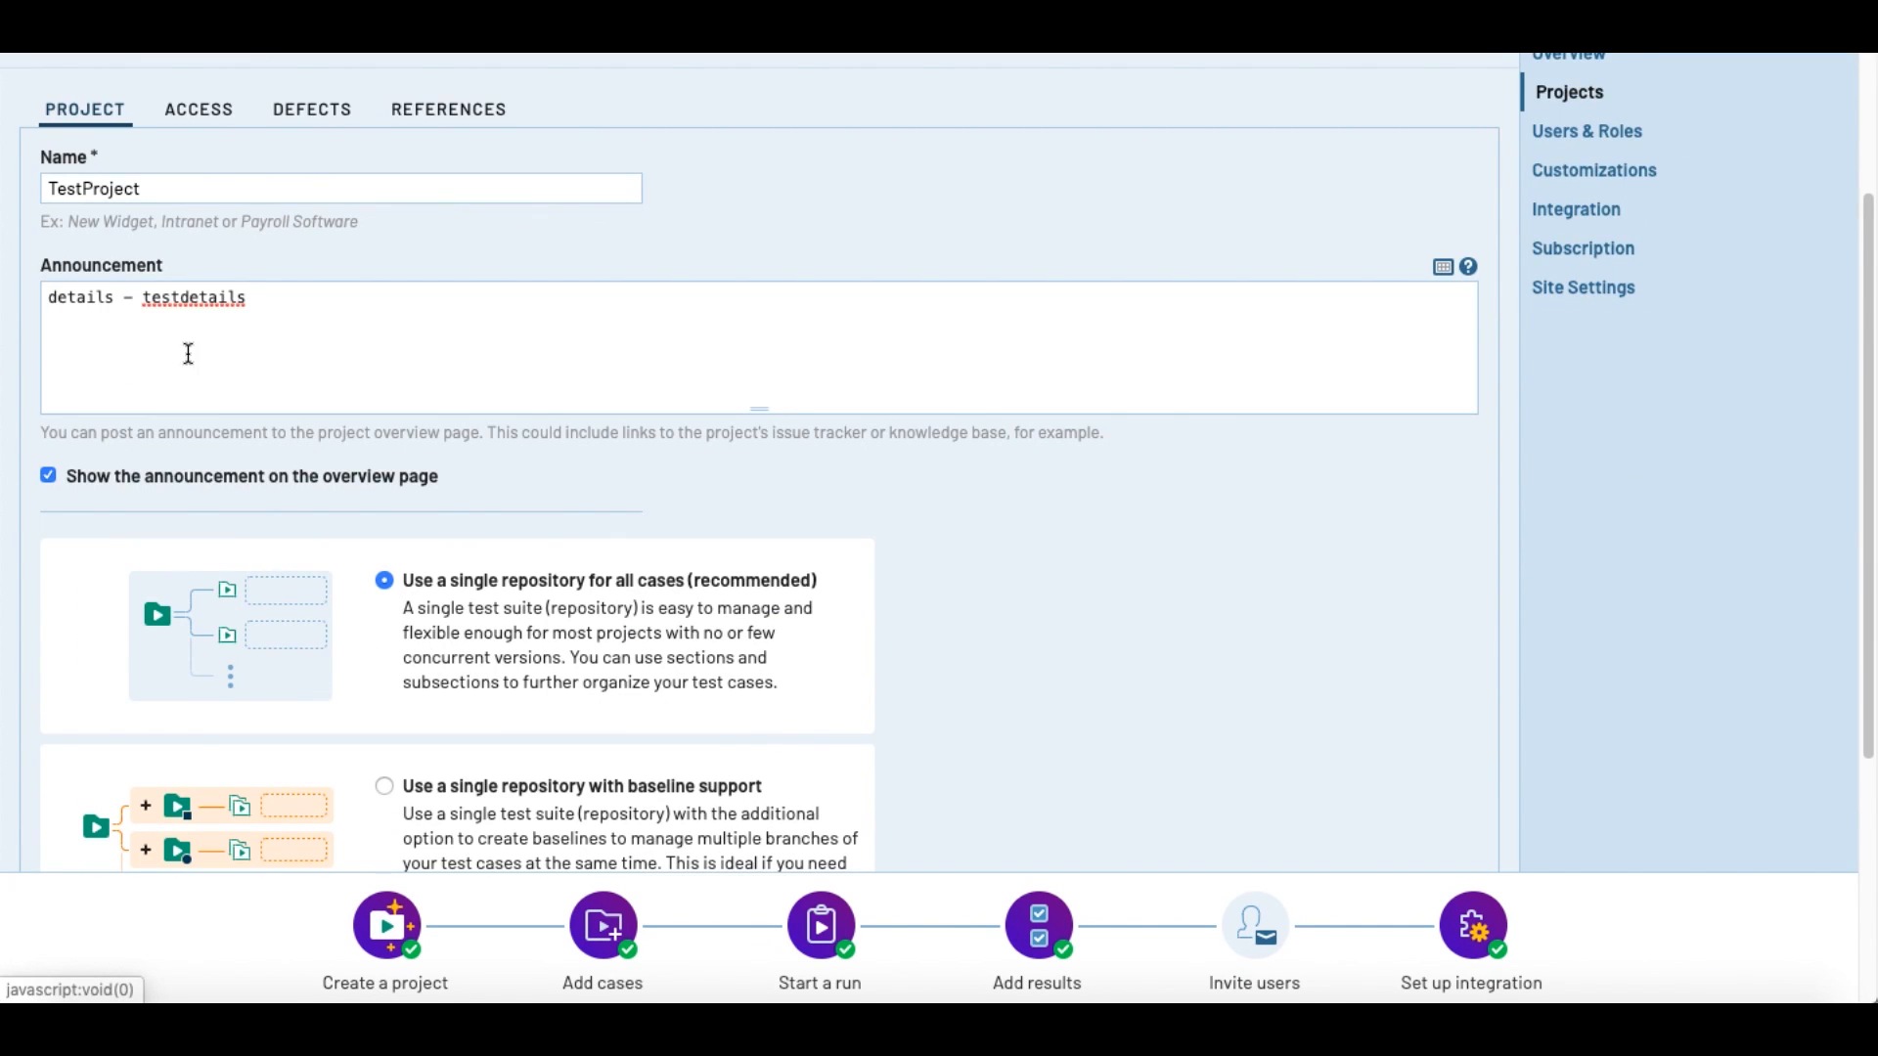
scroll(210, 369, "up", 2)
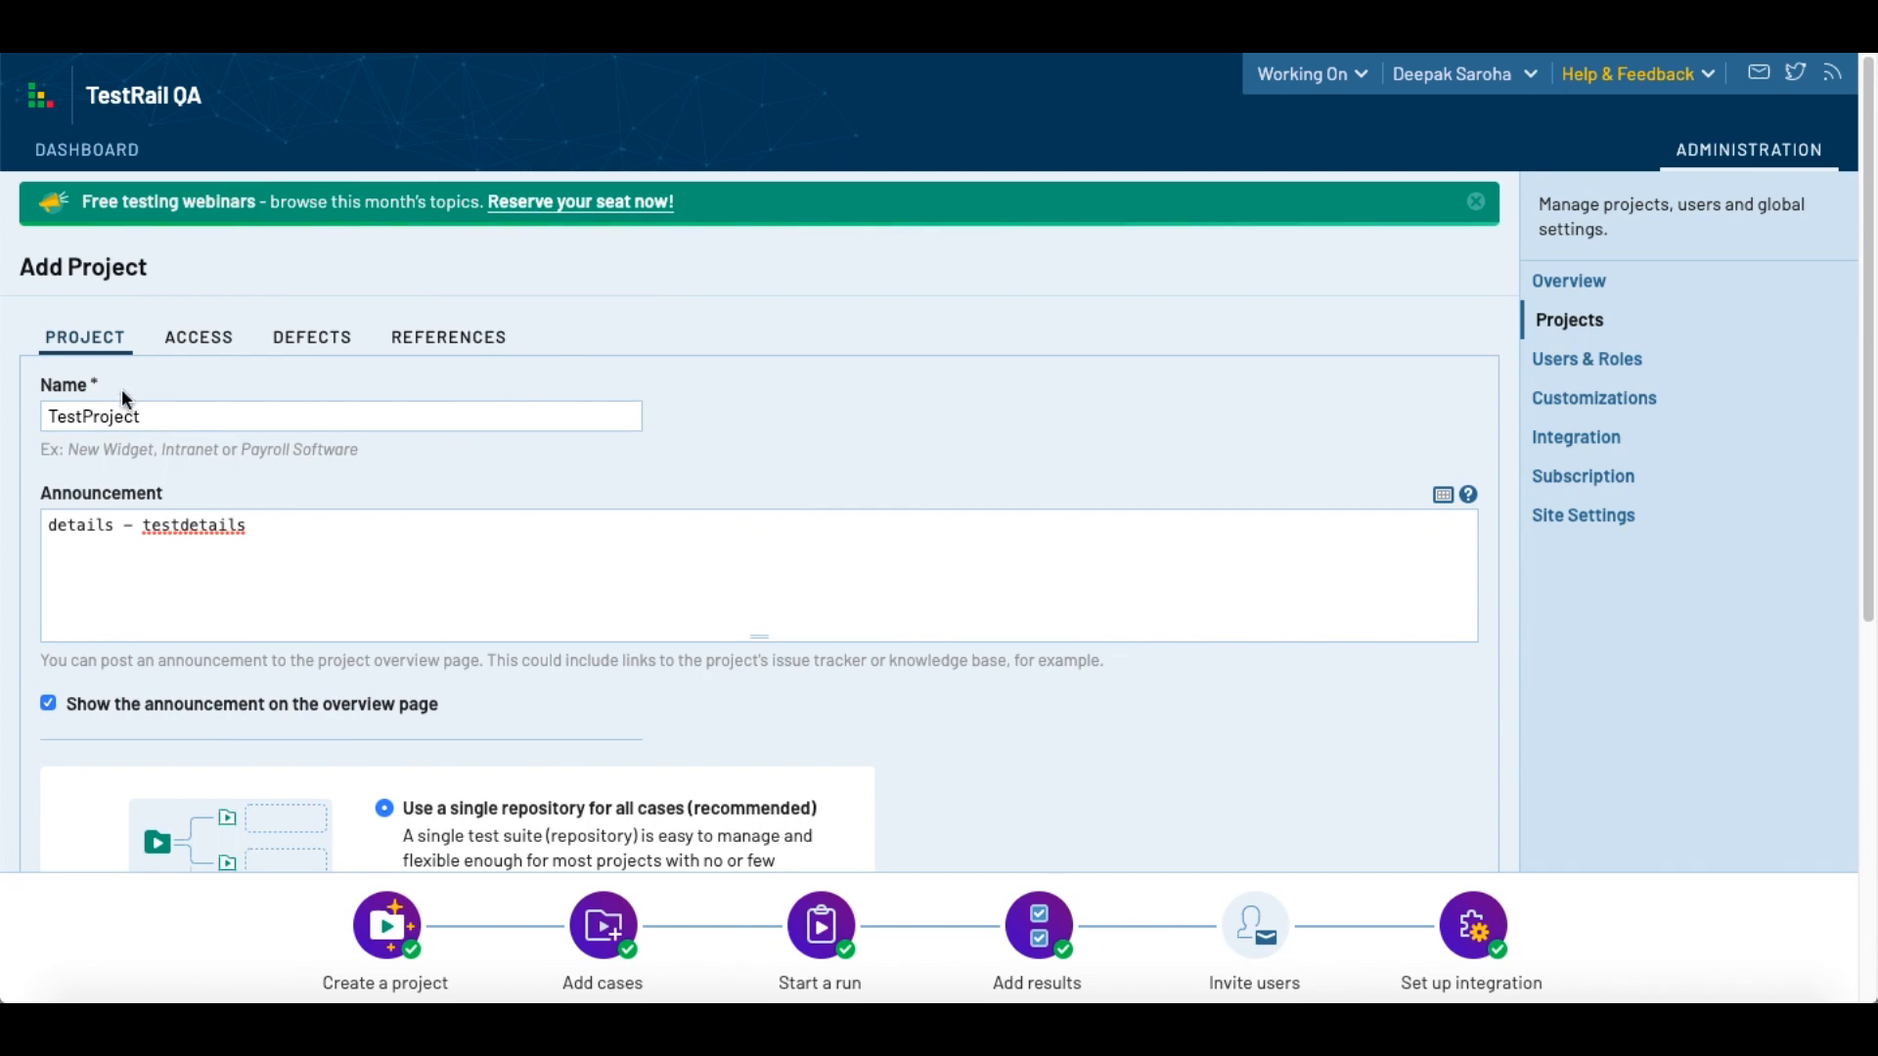
Step: Try Tester and Designer as the project's default access and return it to Global Role
left_click(191, 341)
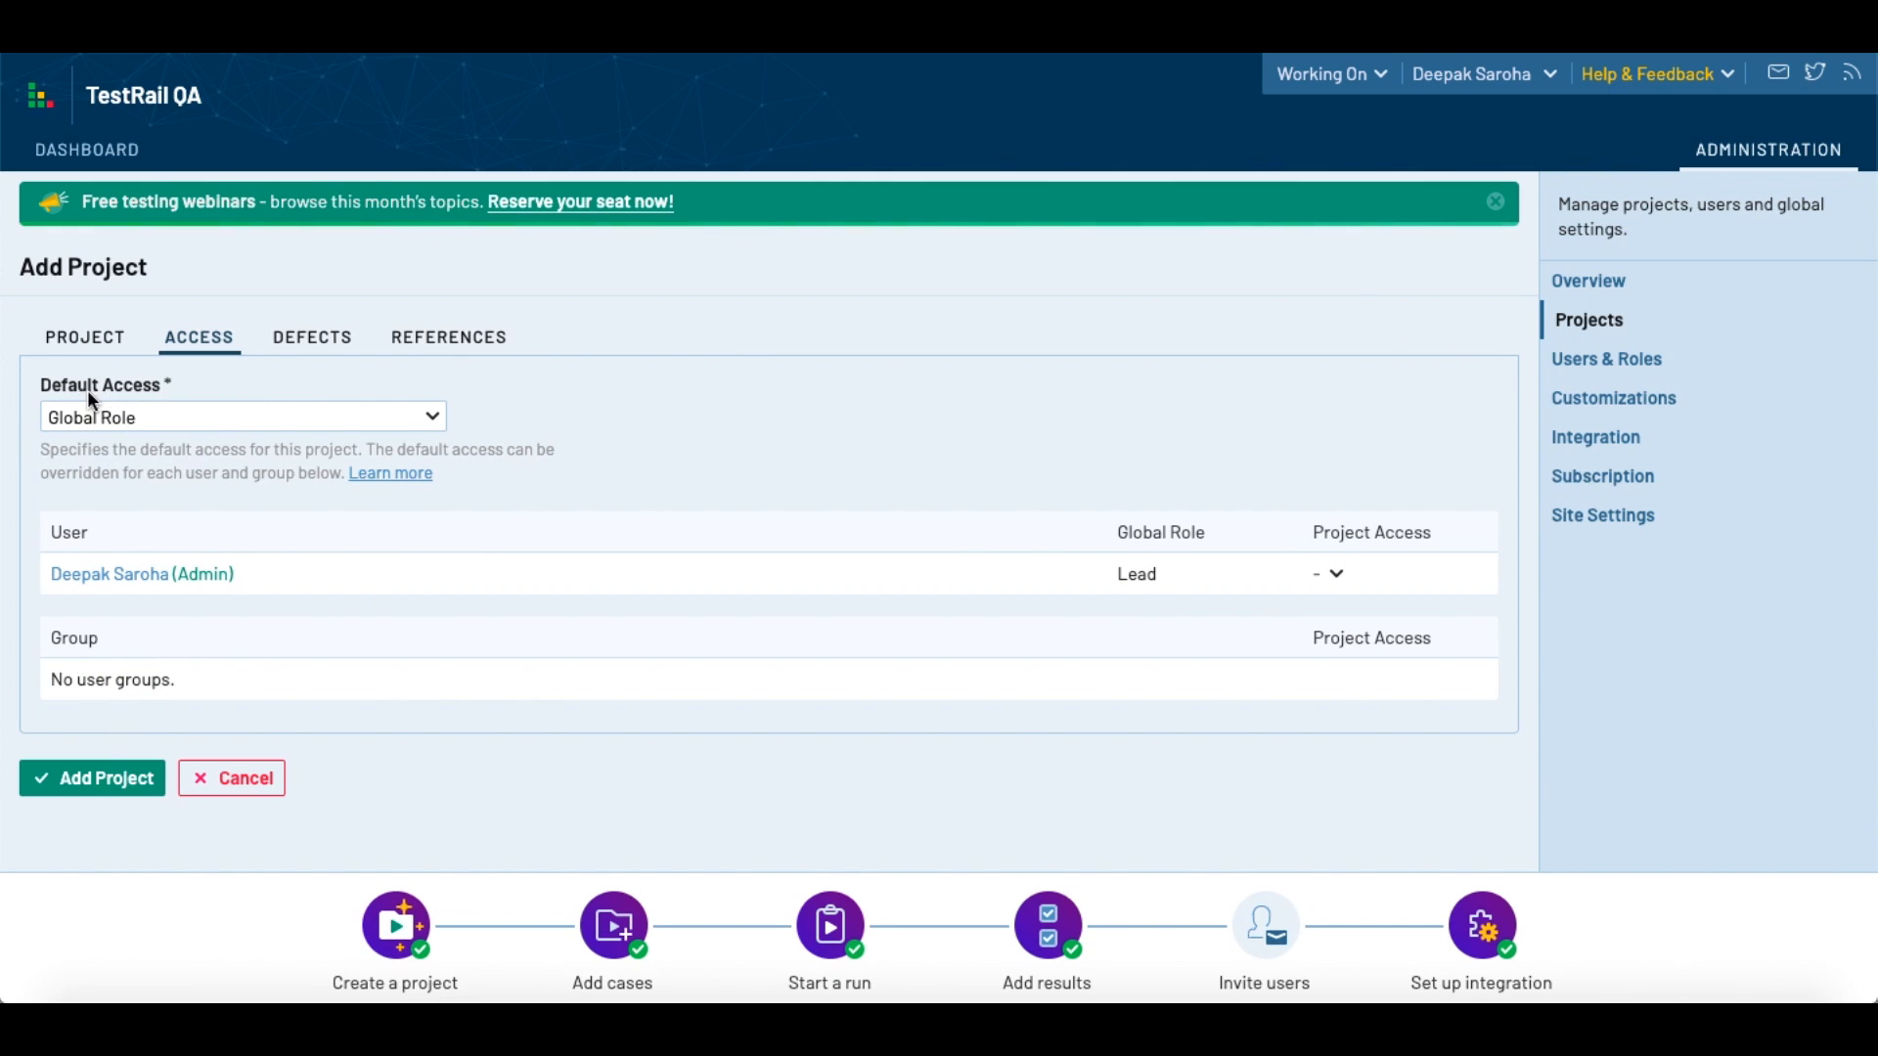
left_click(208, 423)
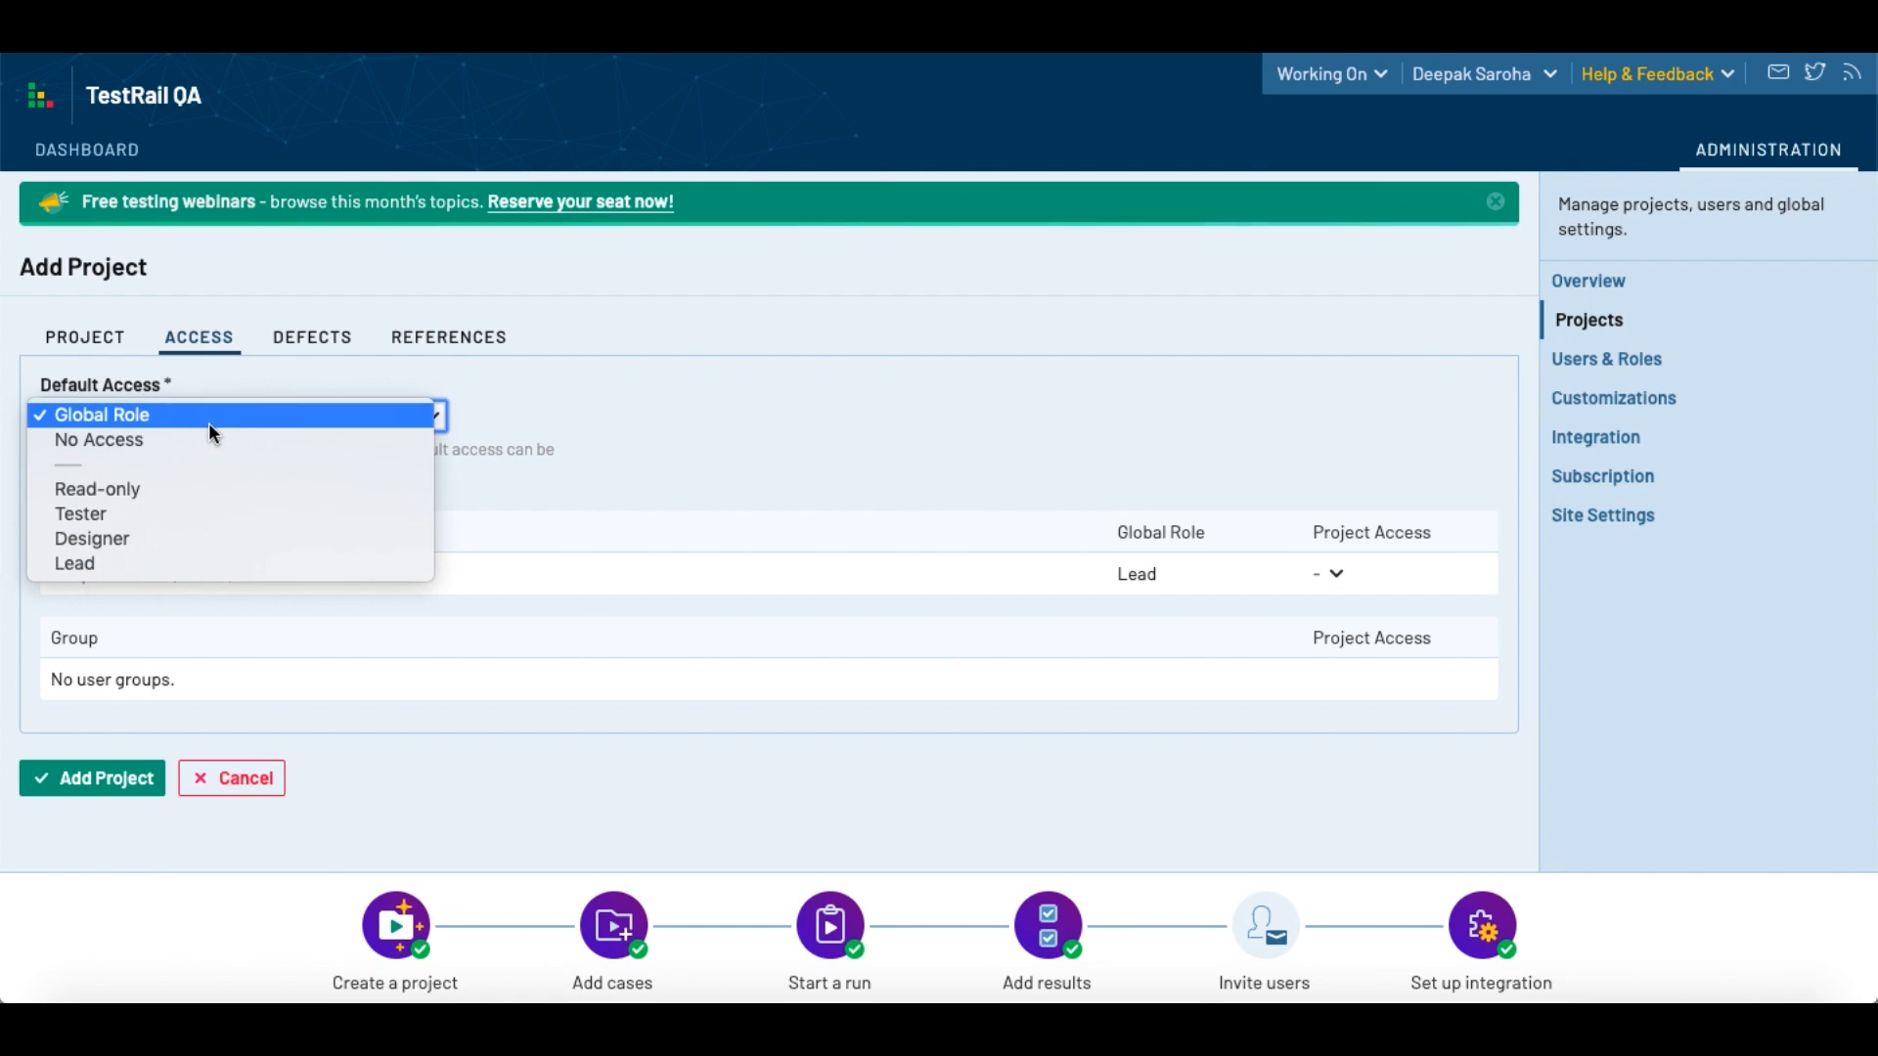
left_click(110, 518)
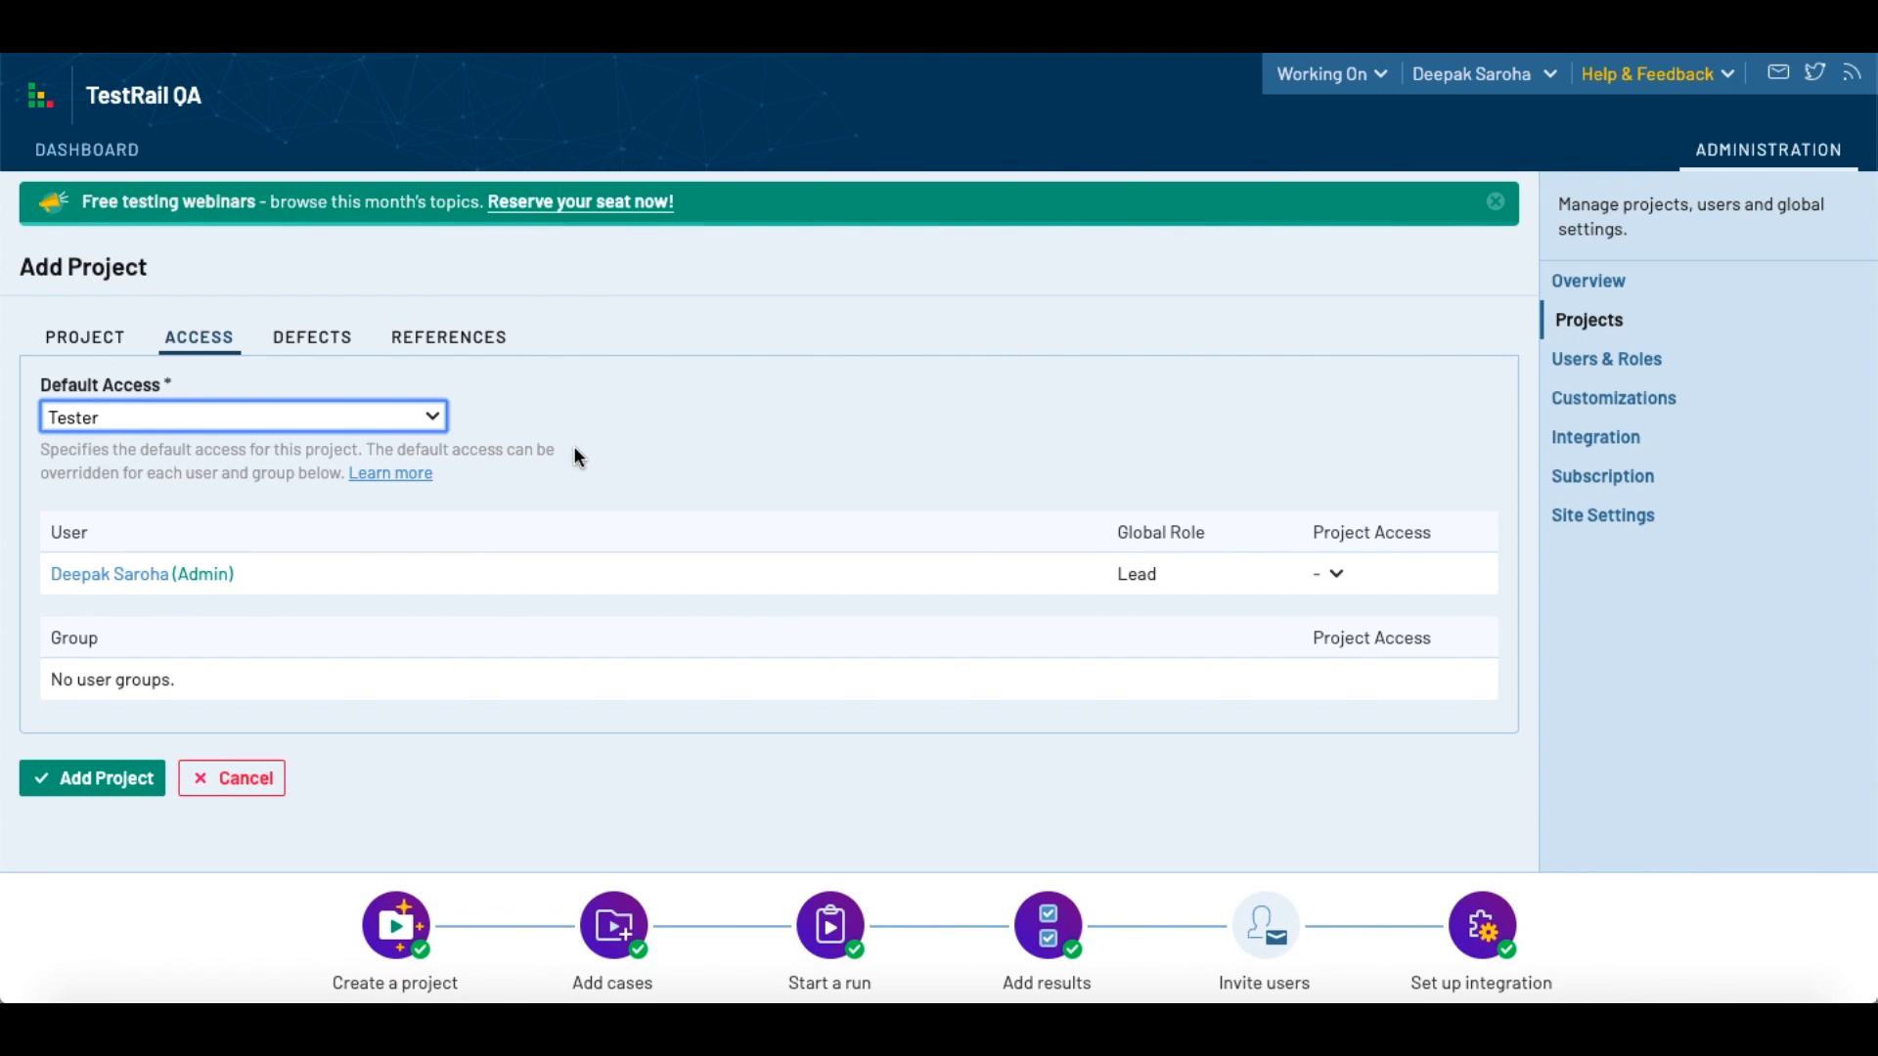
left_click(403, 428)
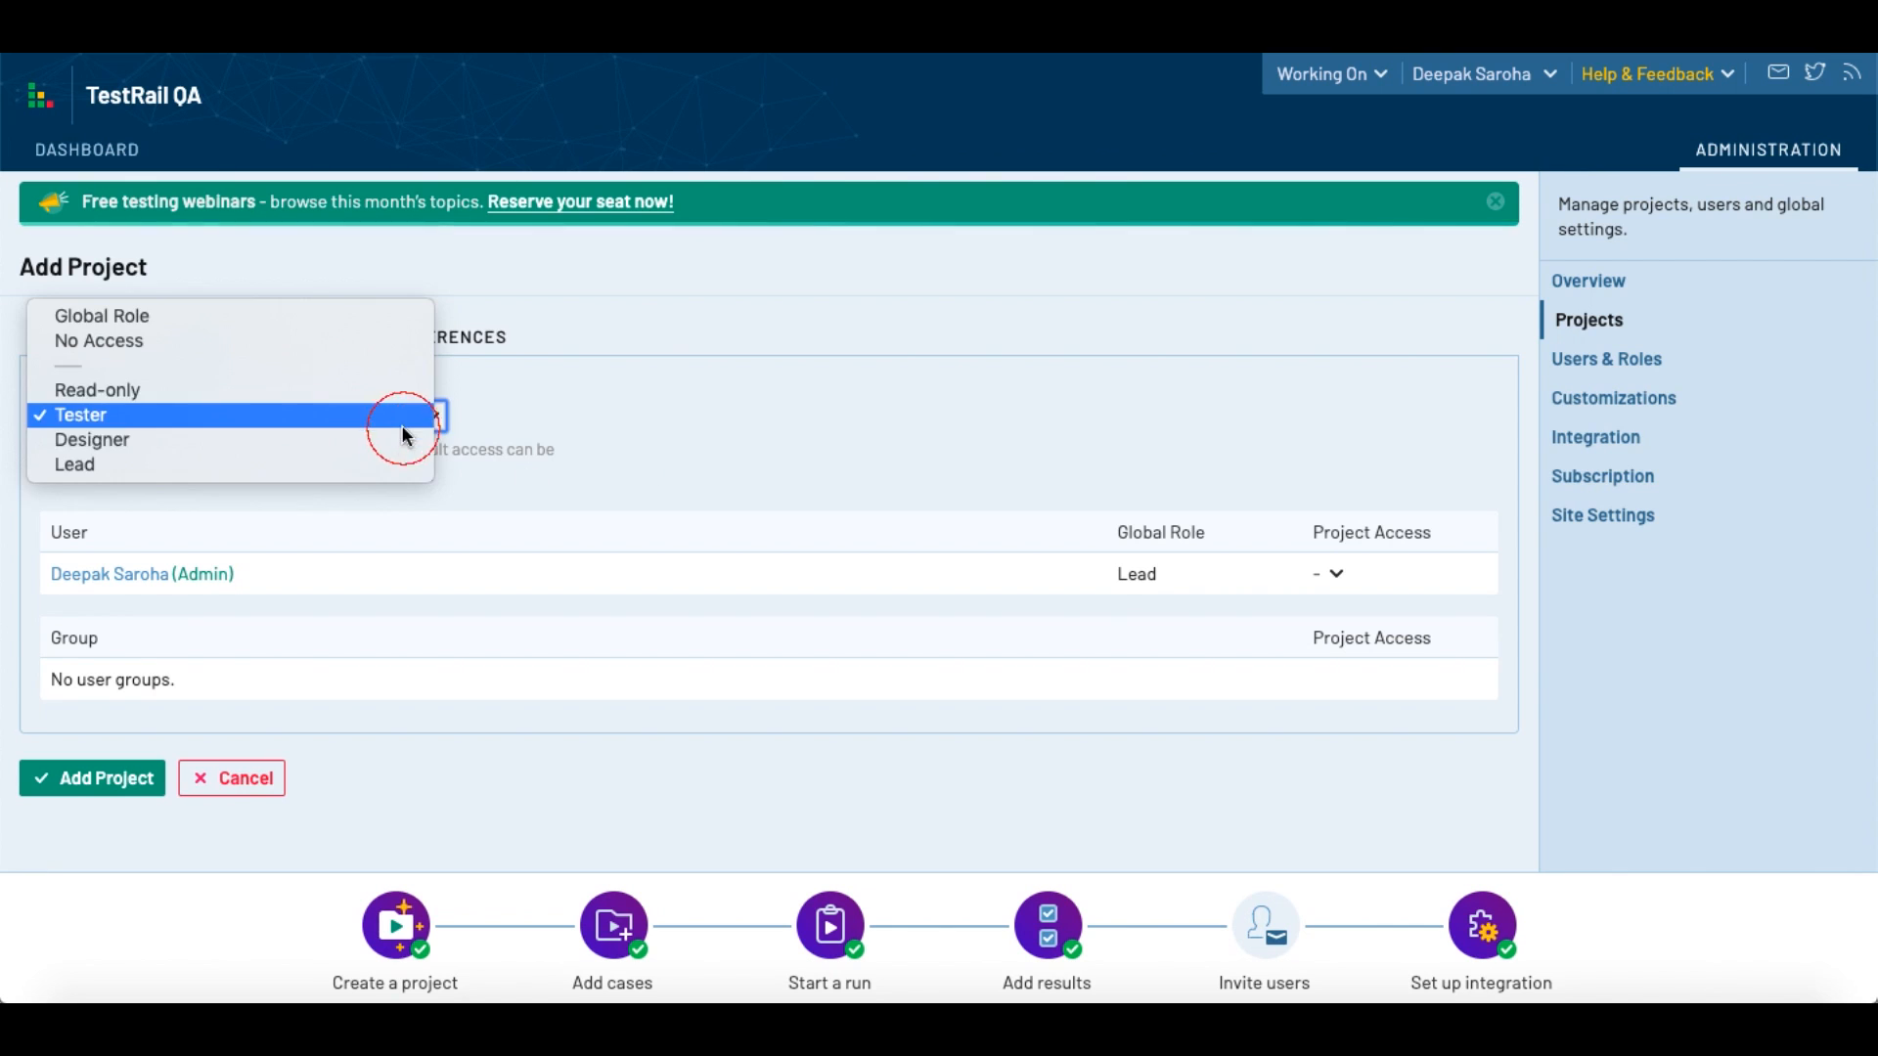
left_click(264, 443)
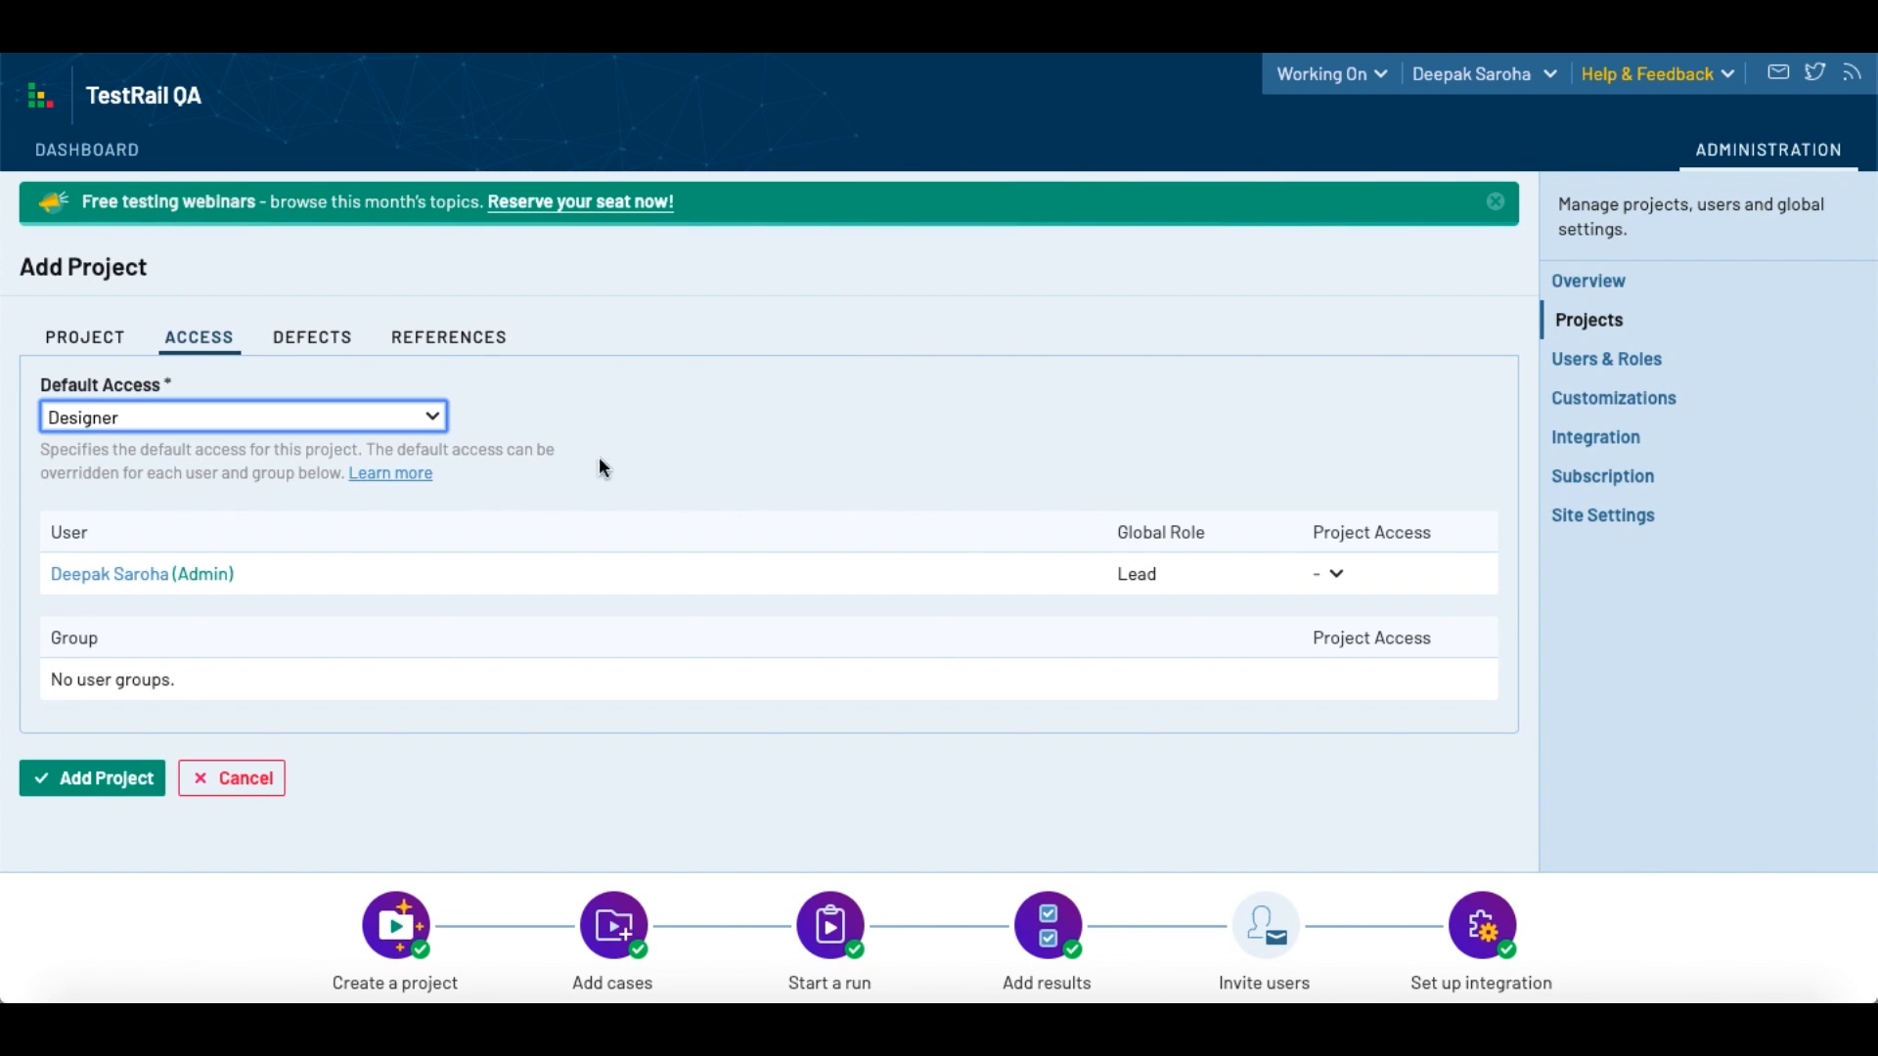
left_click(394, 421)
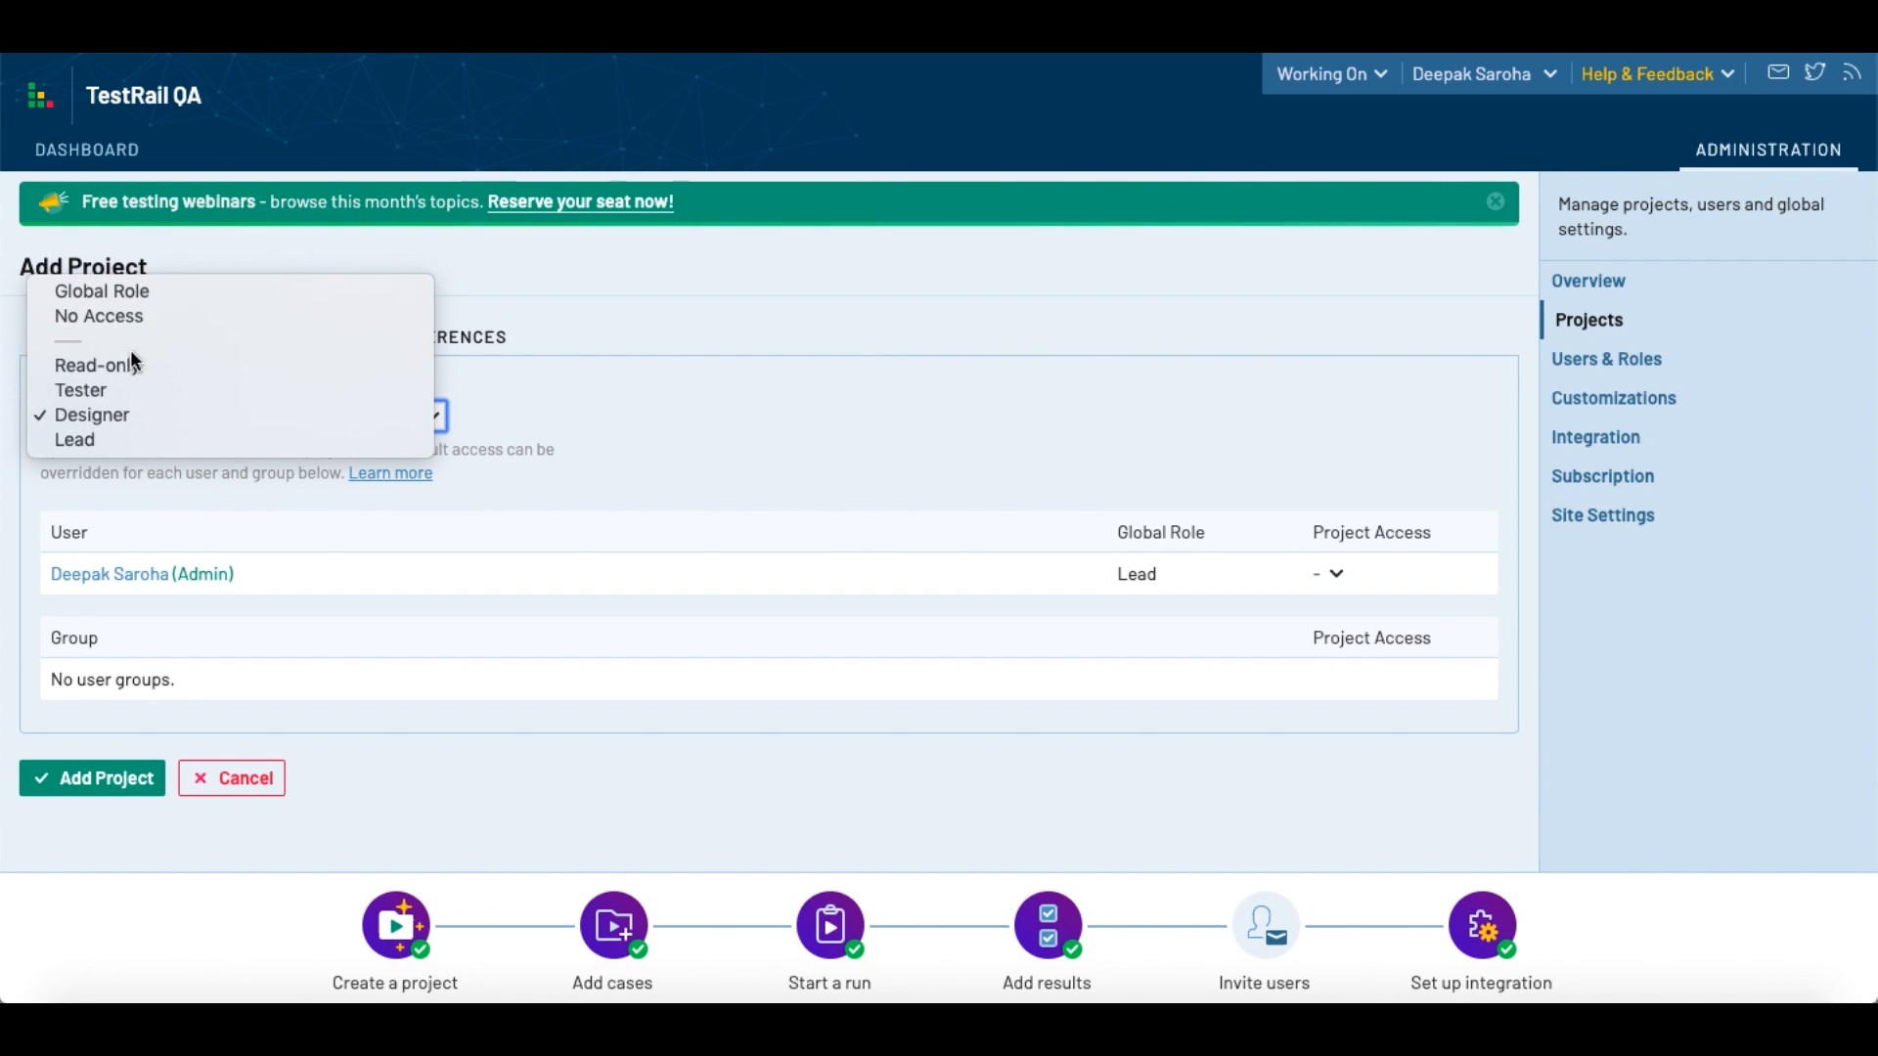
left_click(133, 301)
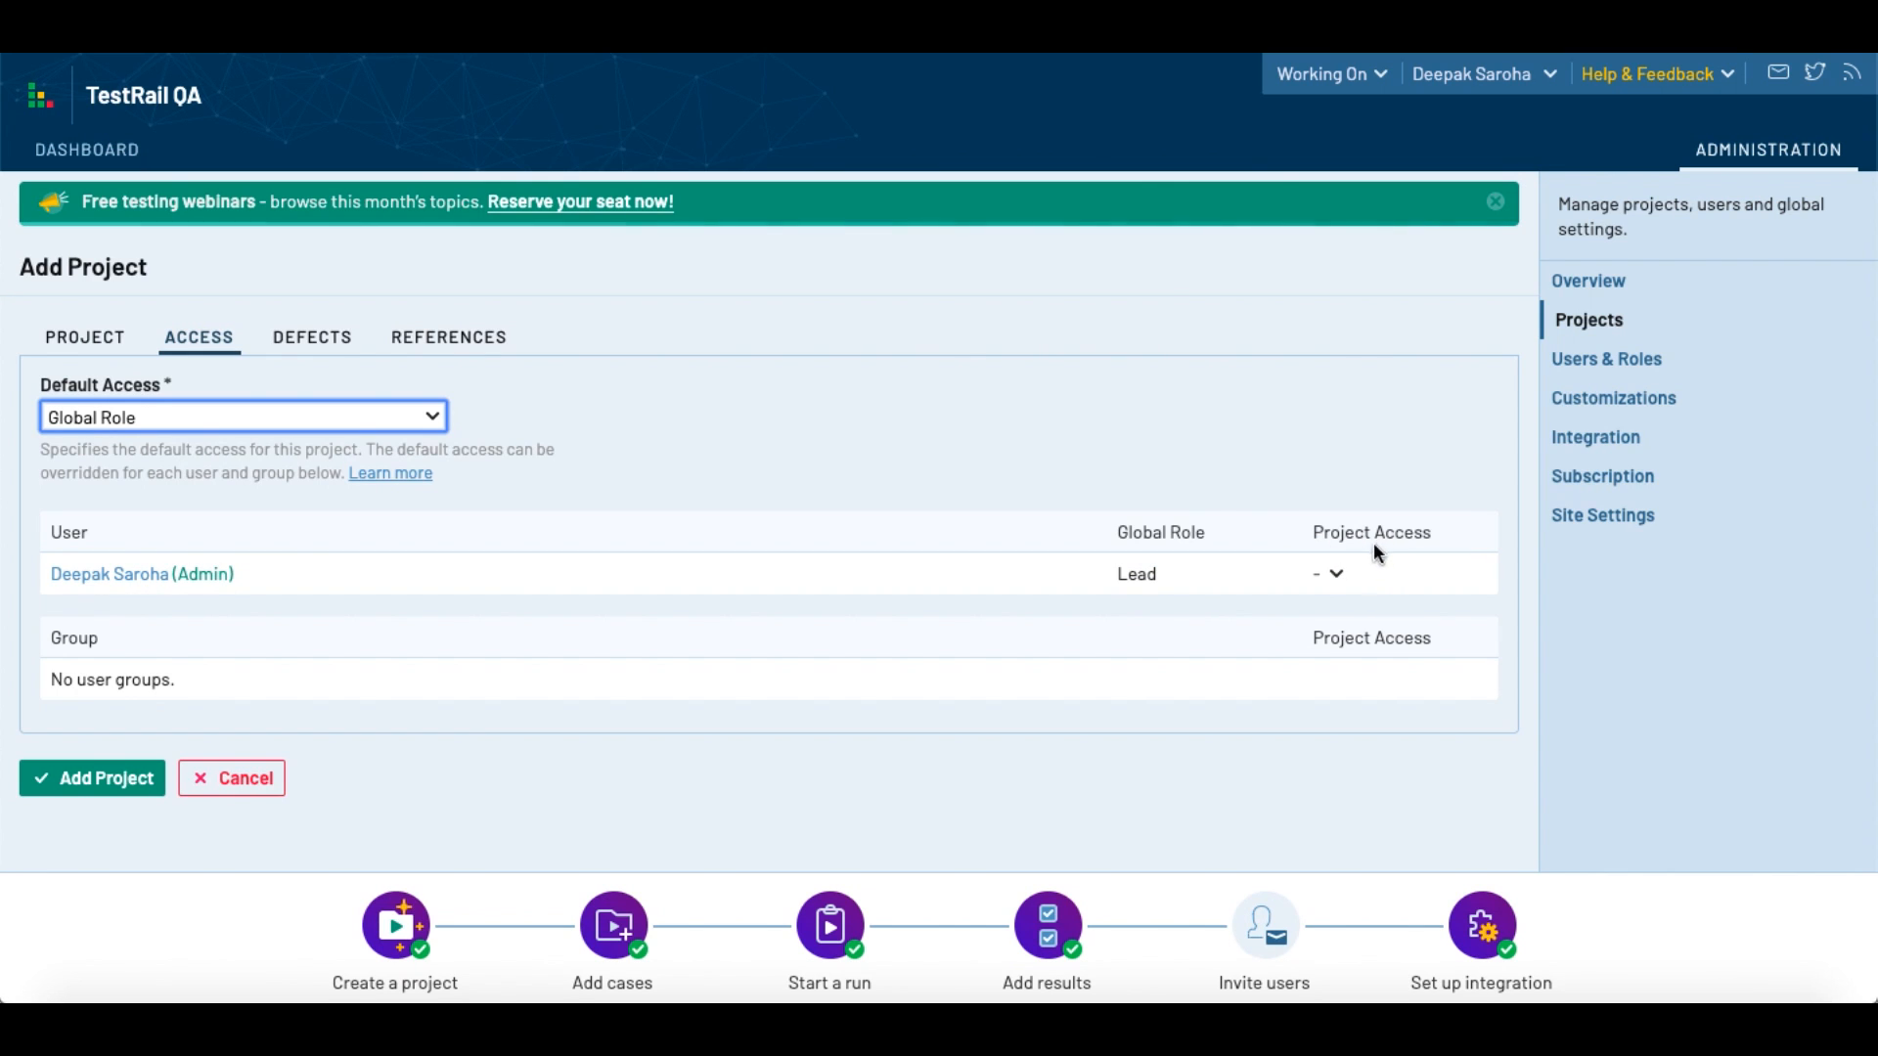
Step: Examine the project access roles available for the listed admin user, leaving the user's access unassigned
left_click(1331, 574)
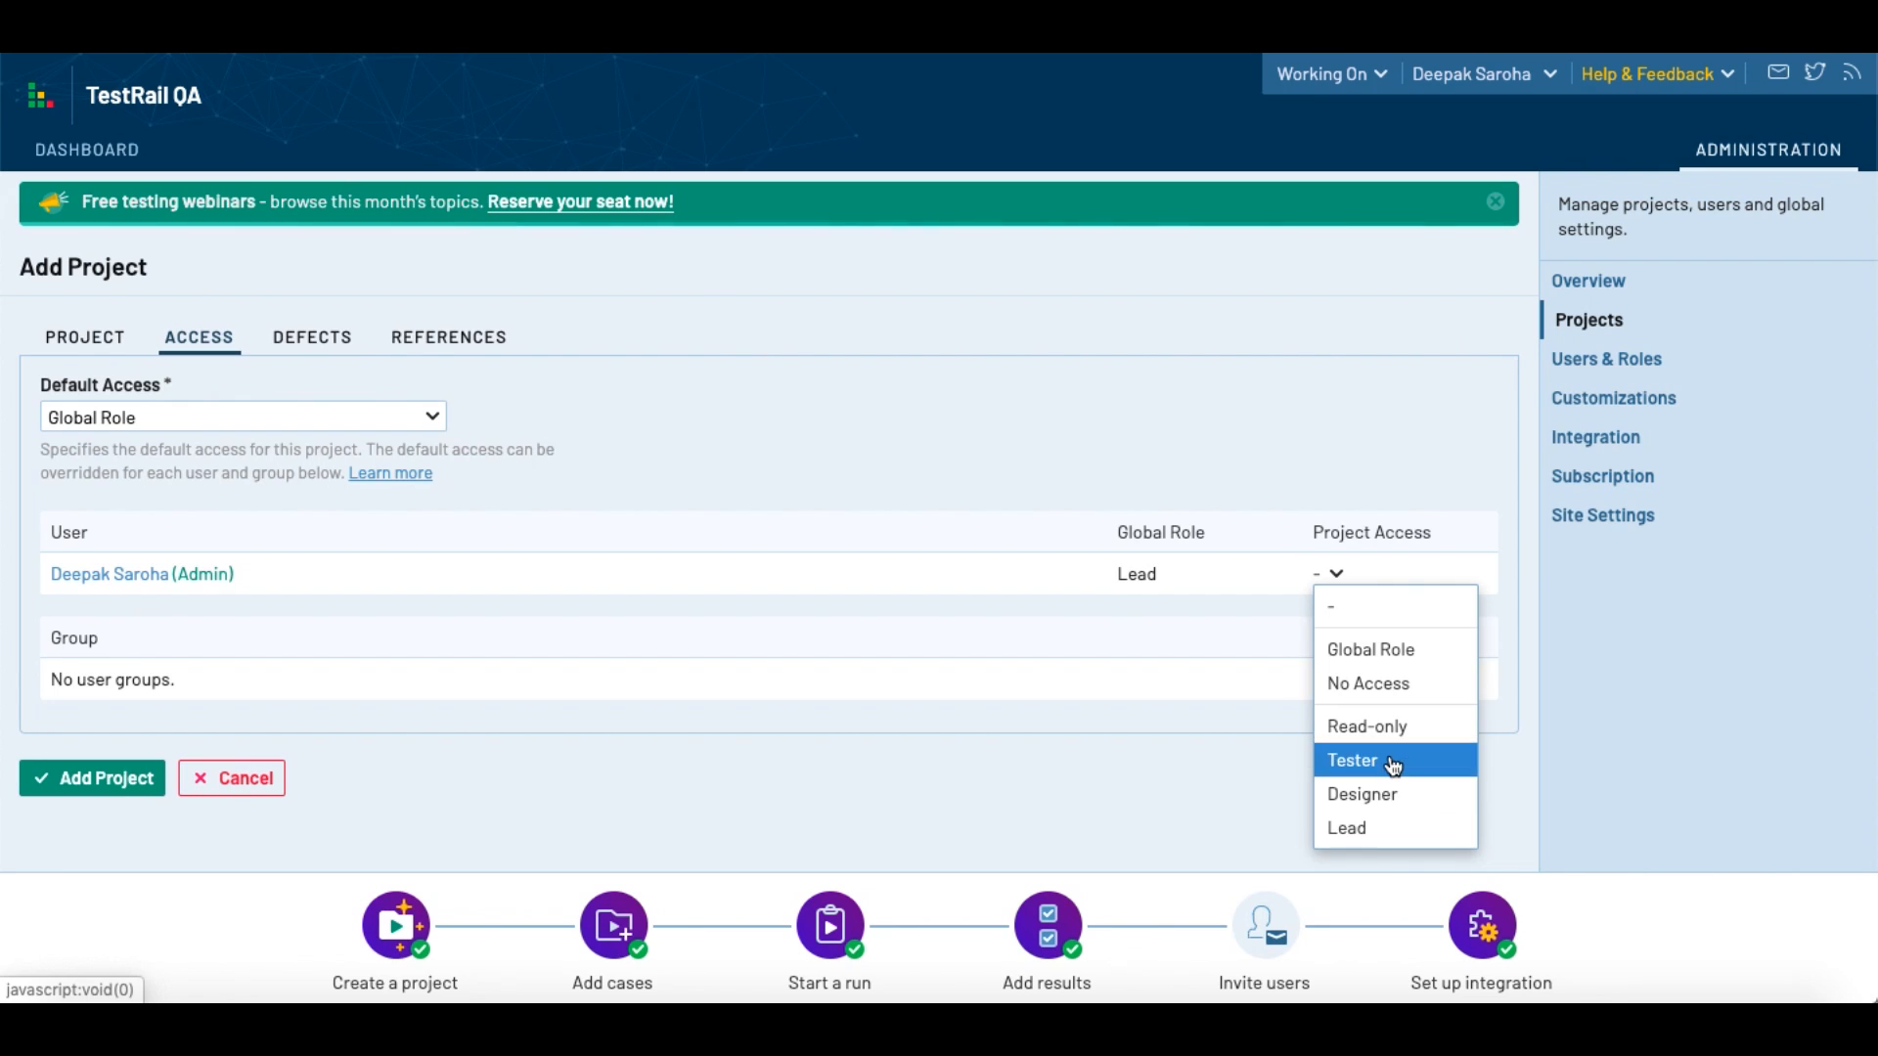
left_click(1273, 614)
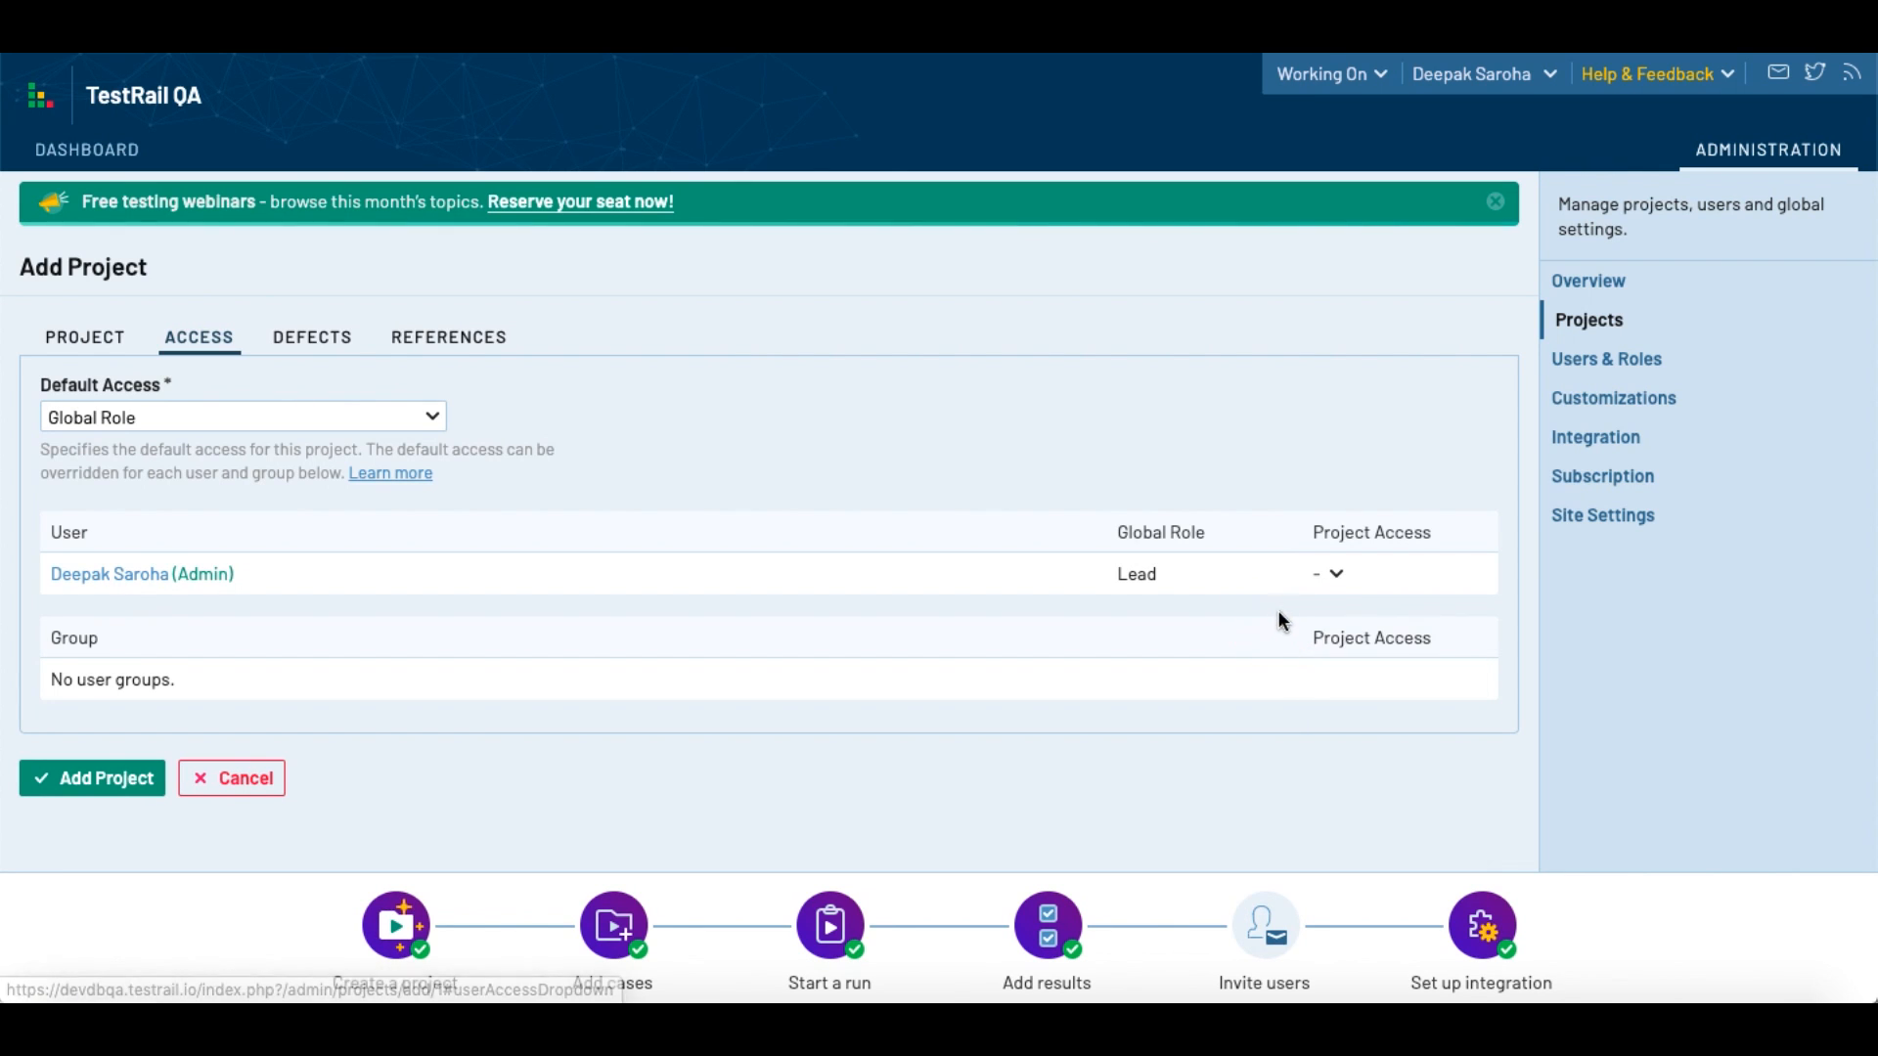
left_click(1323, 577)
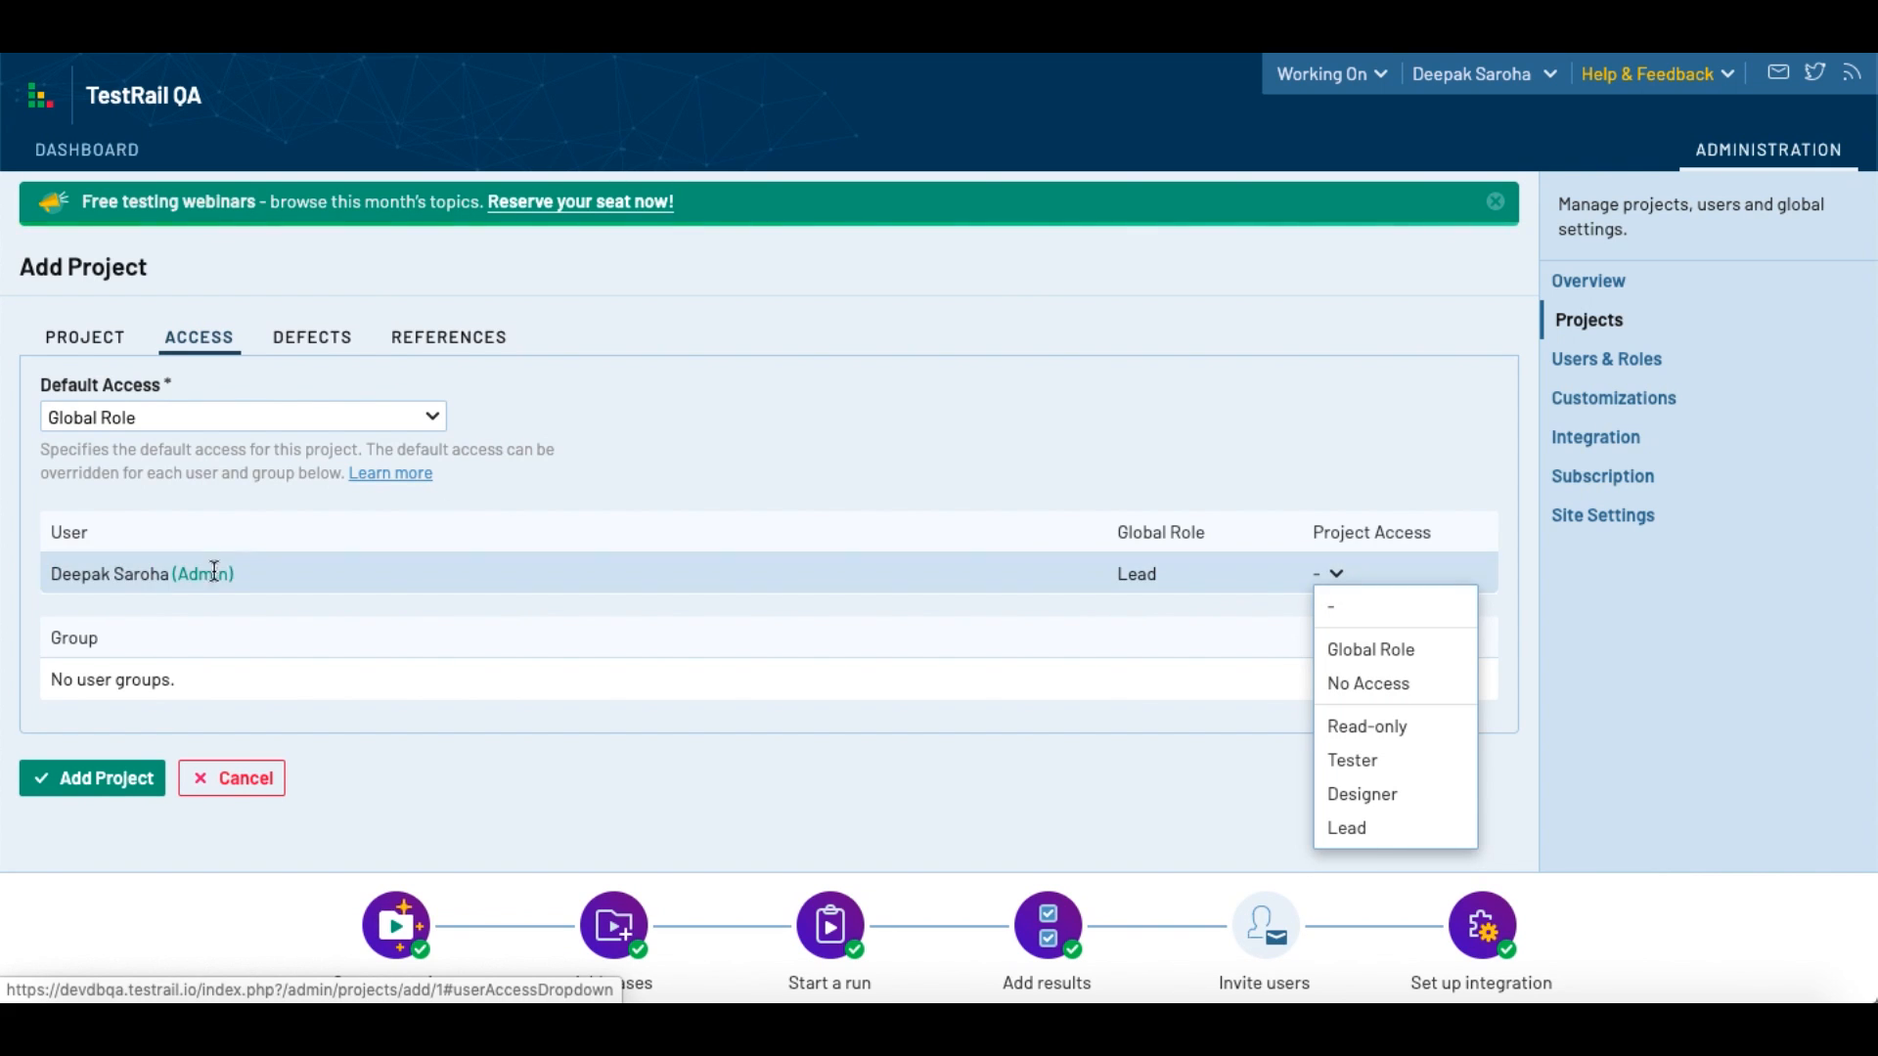
left_click(1407, 608)
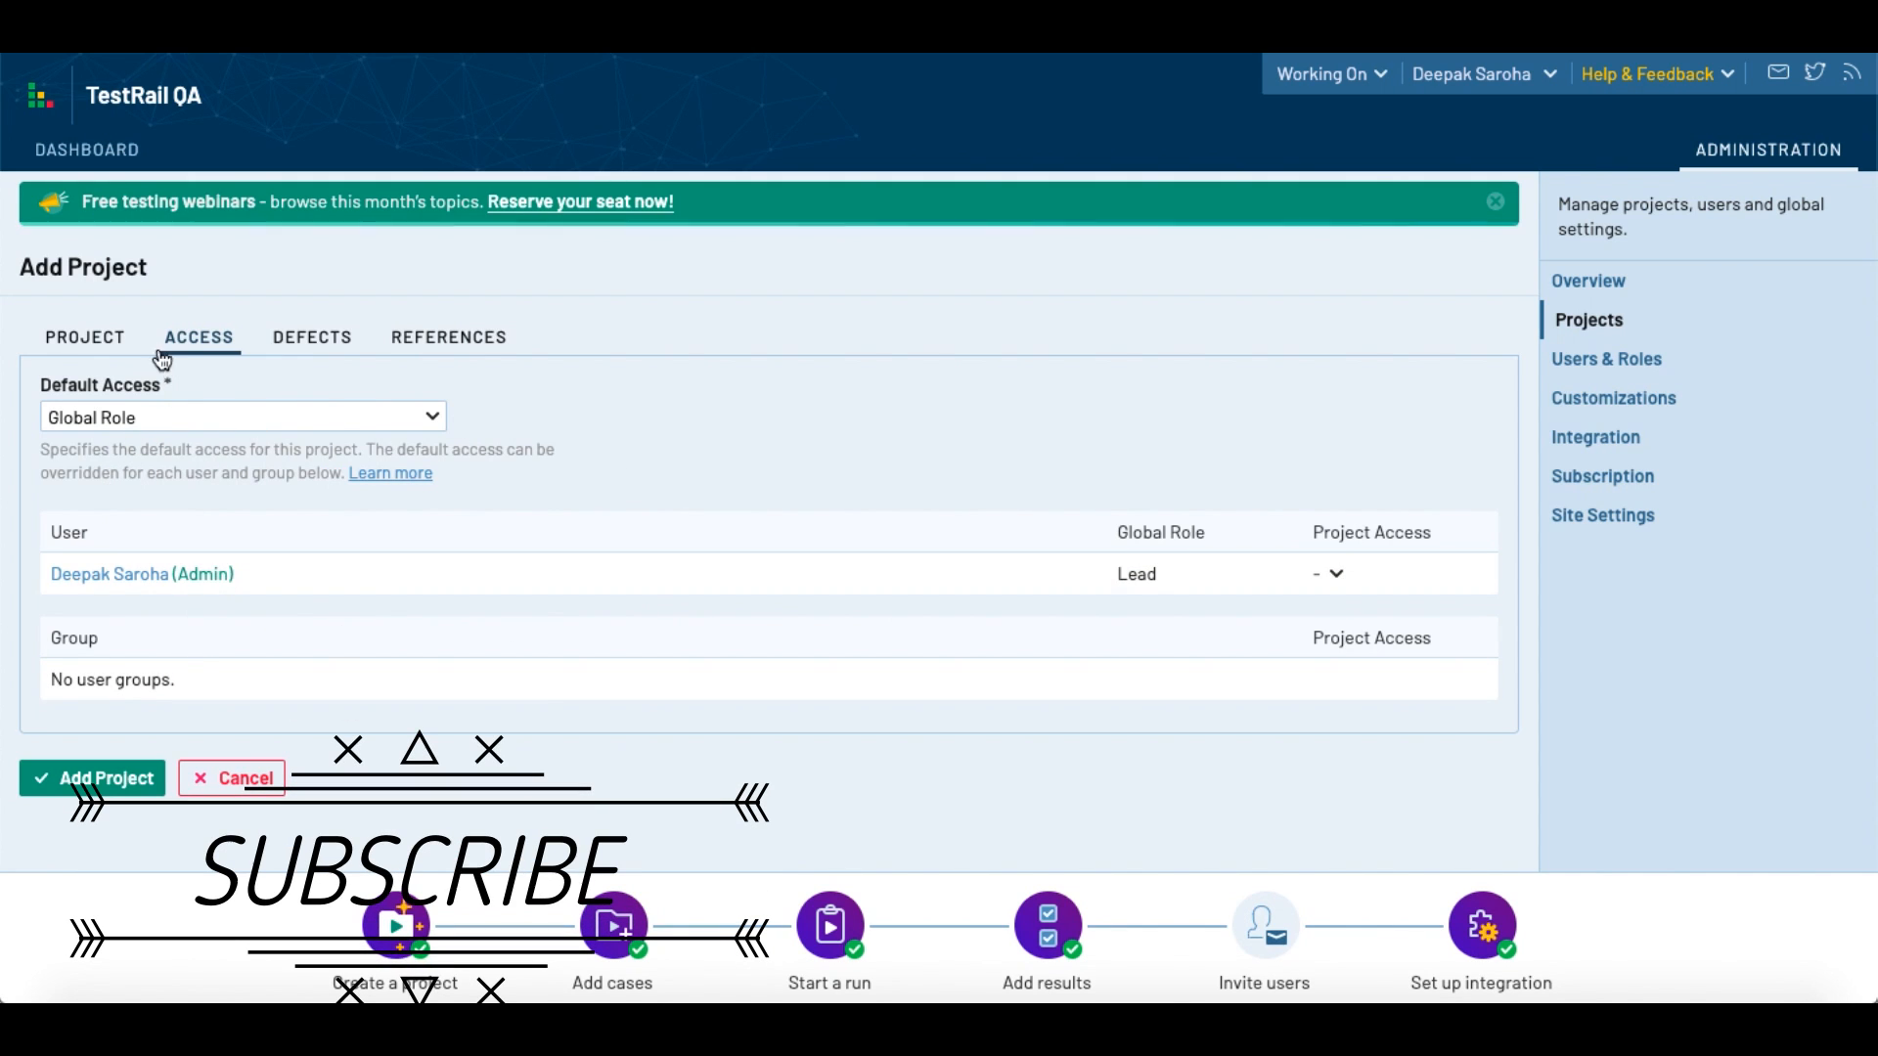
Step: Examine the new project's Defect View Url and Defect Add Url settings, leaving both addresses empty
left_click(331, 339)
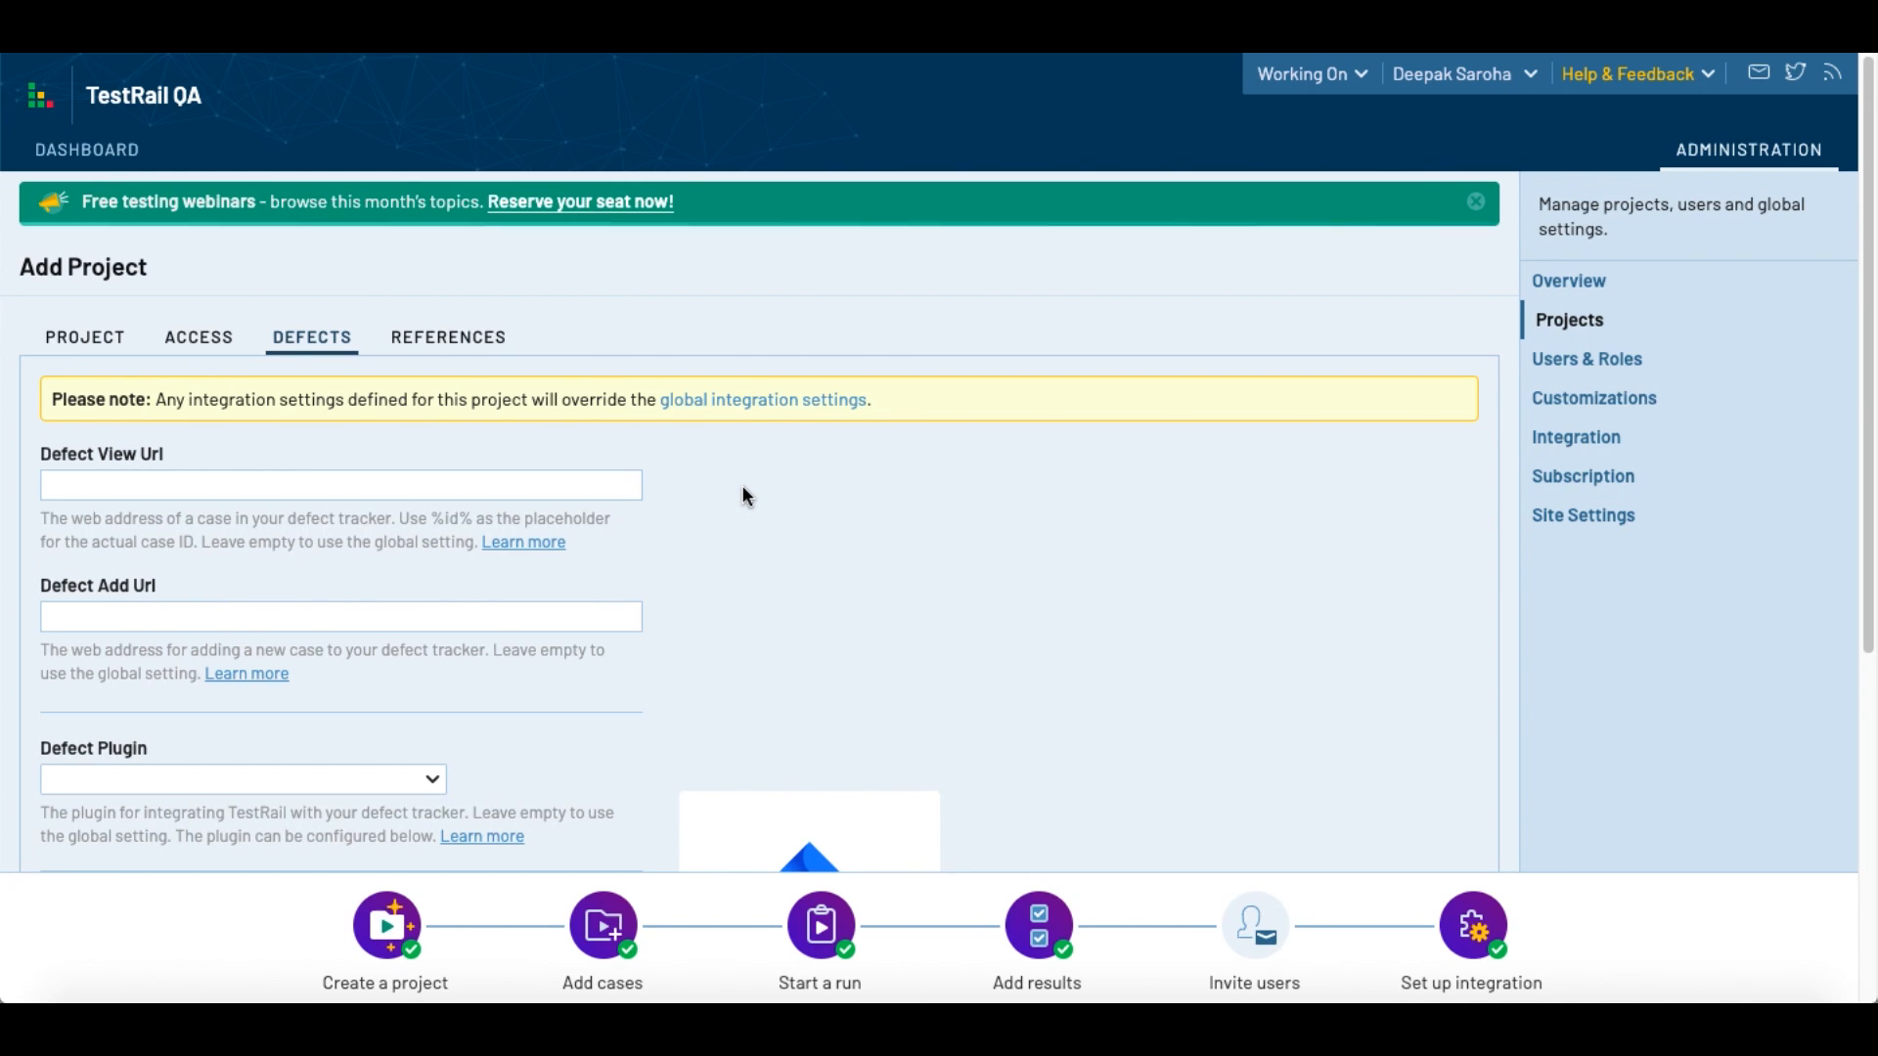
scroll(748, 497, "down", 1)
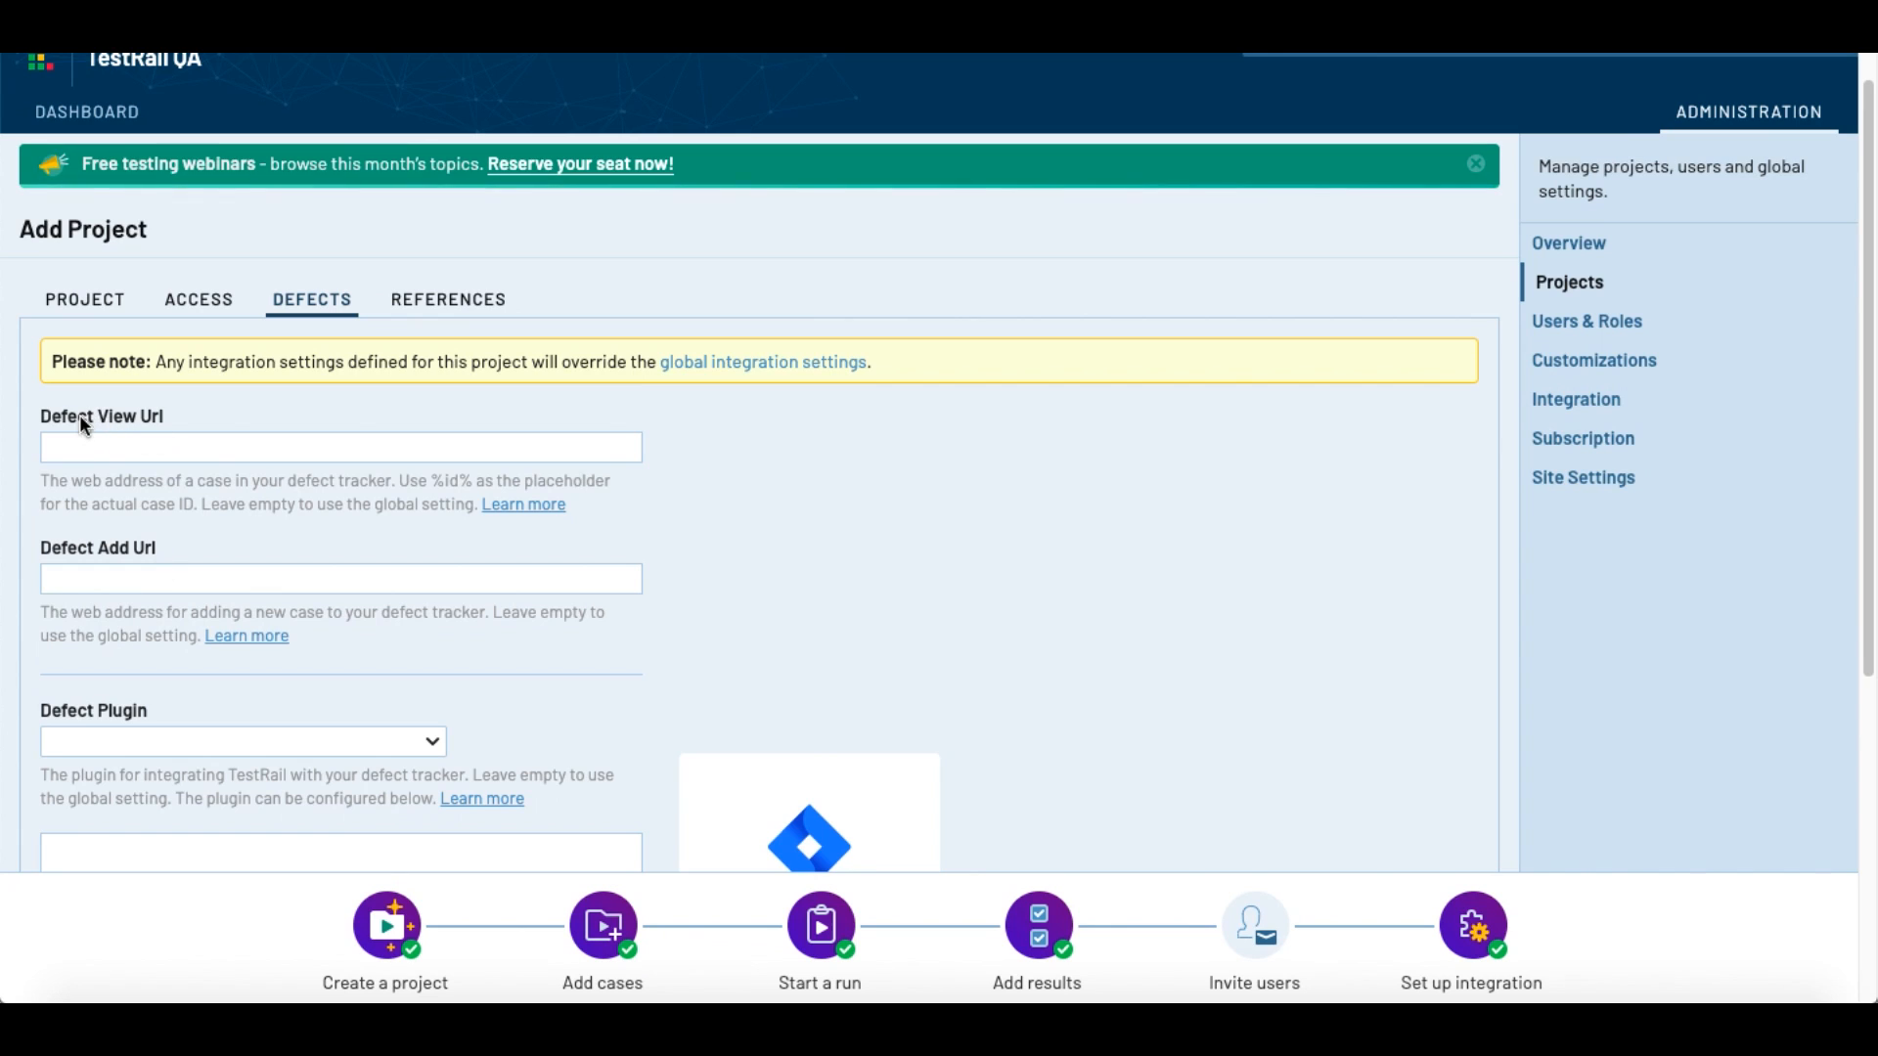
left_click(132, 444)
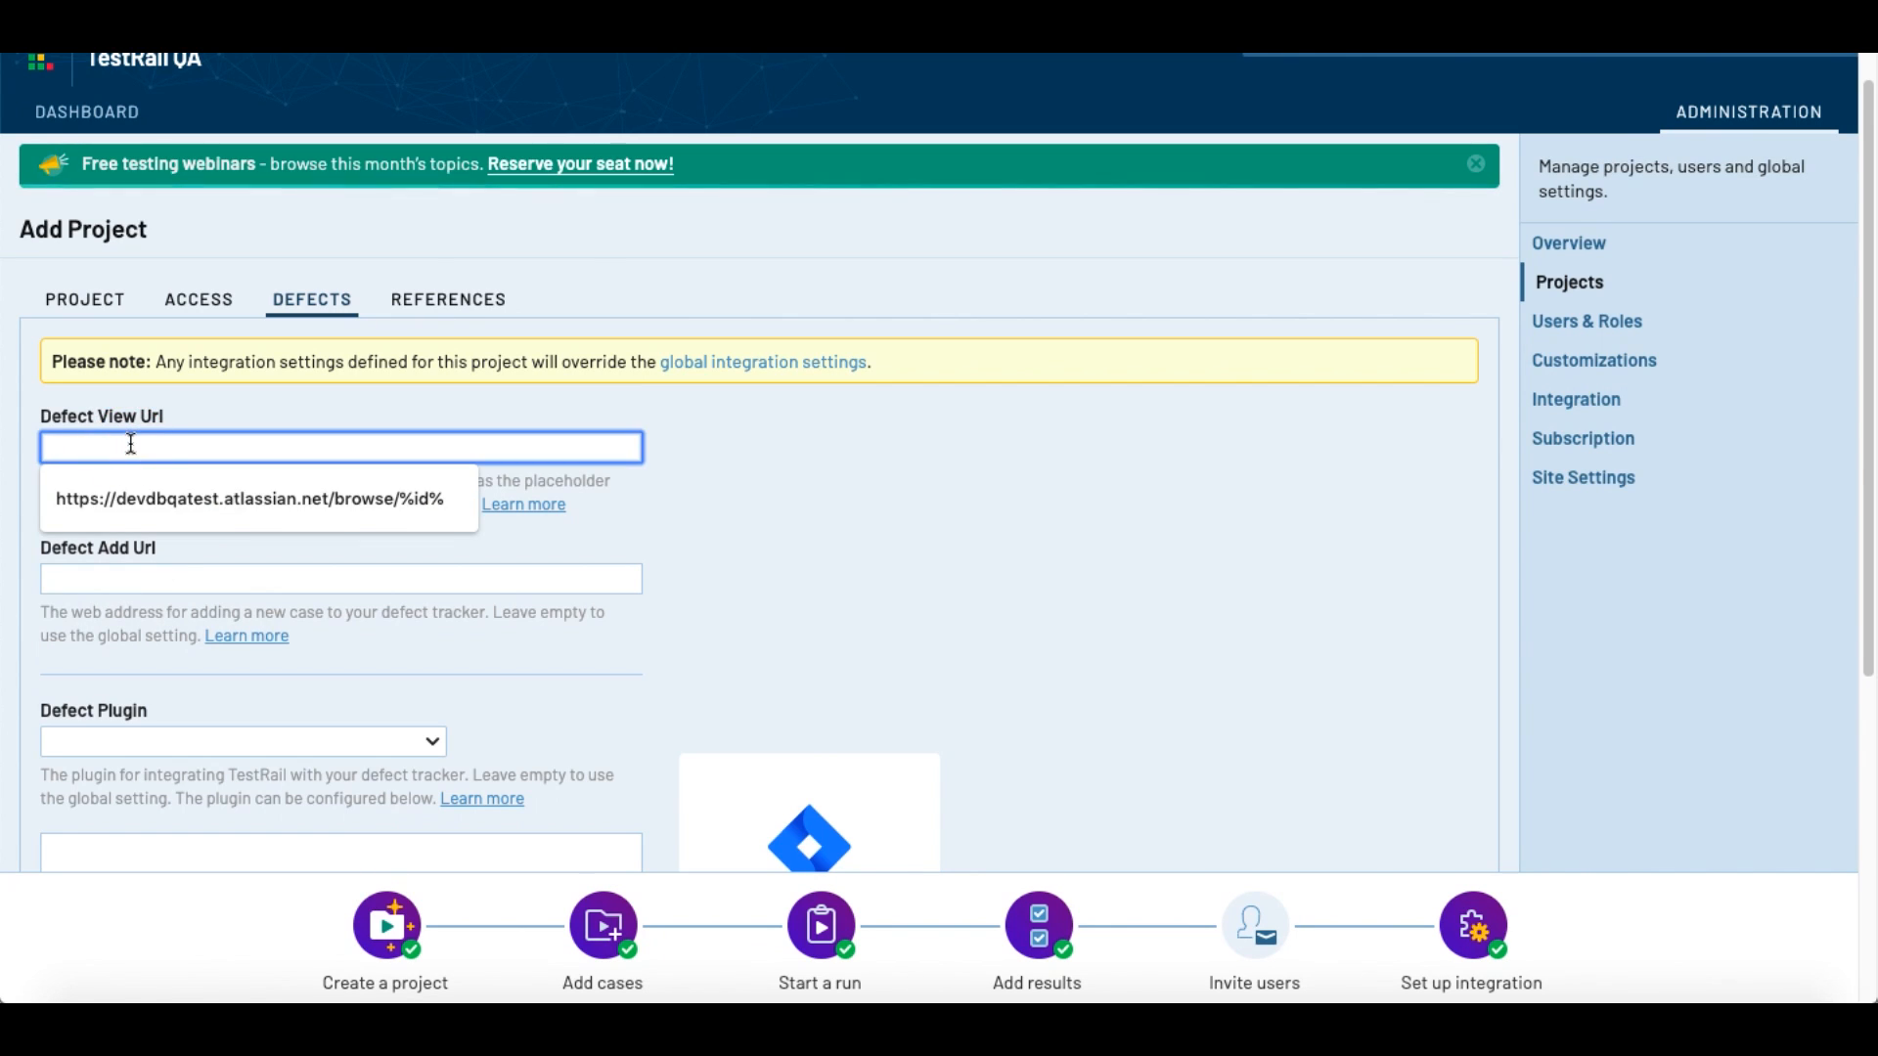
left_click(779, 432)
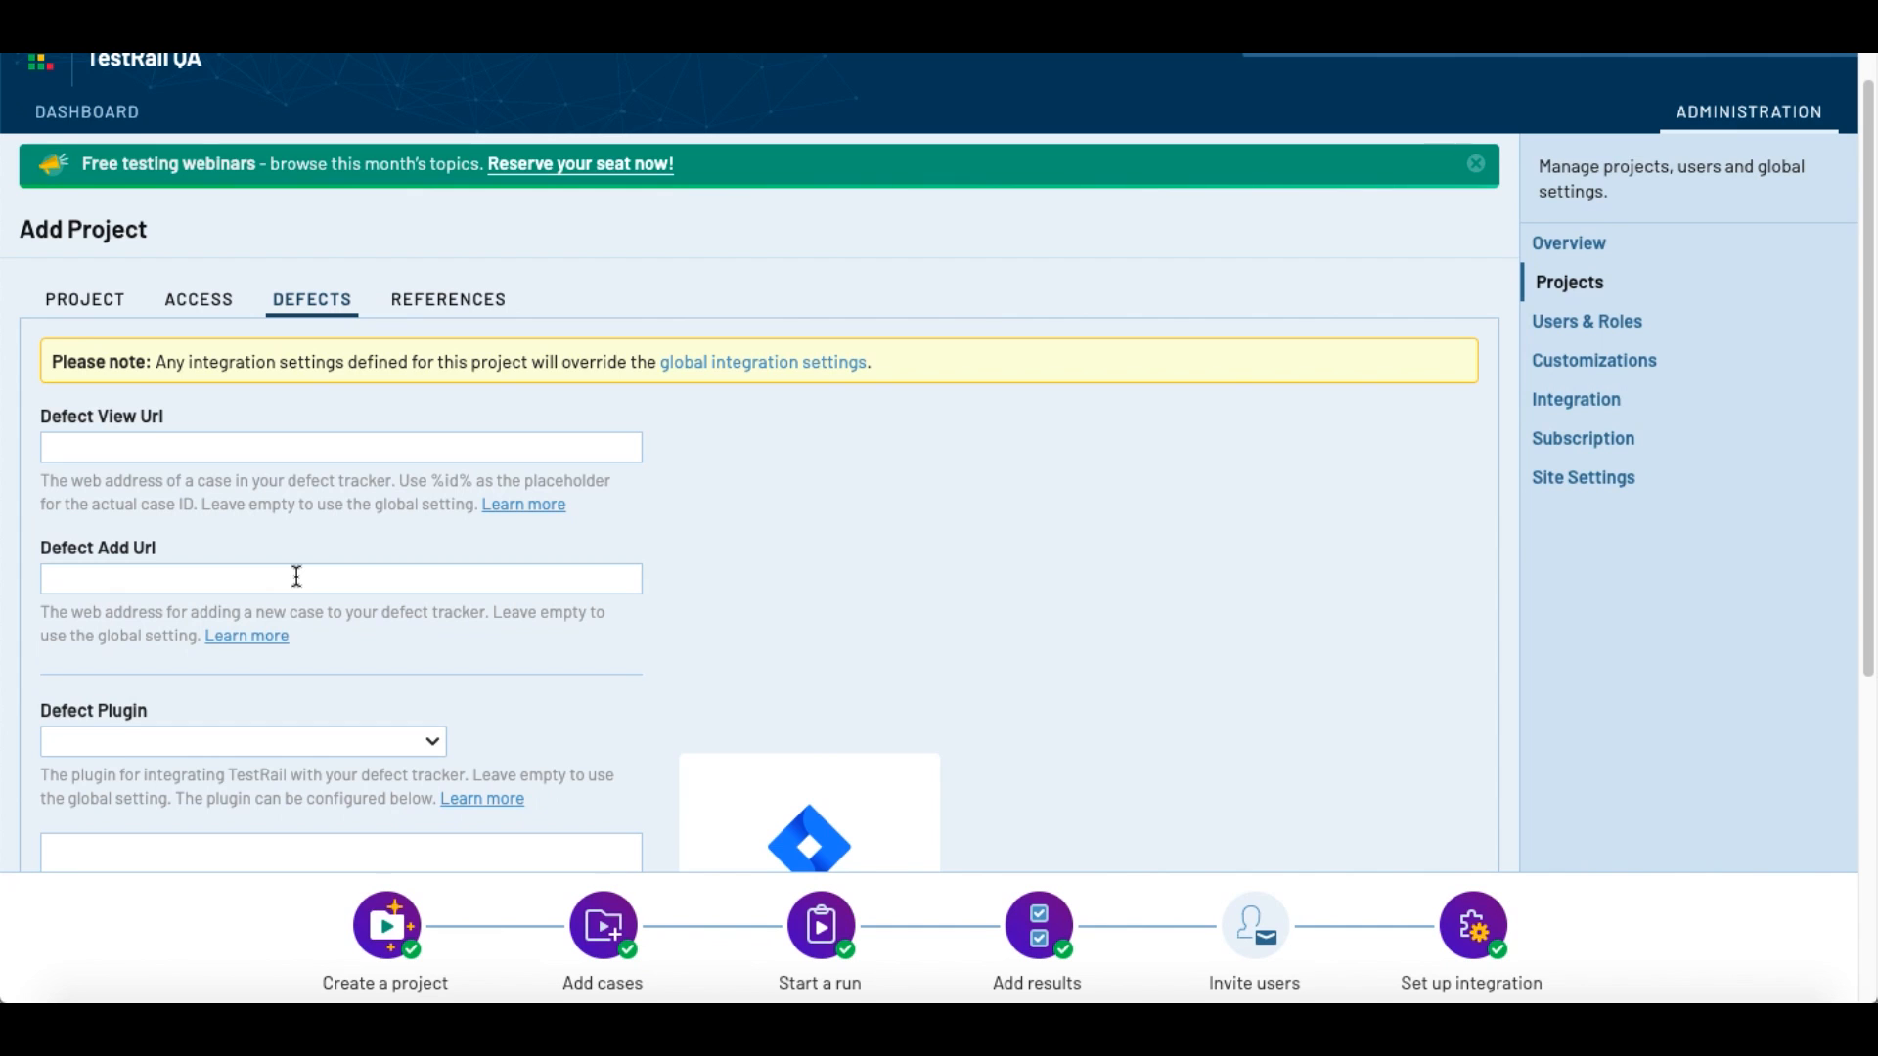
scroll(563, 557, "down", 1)
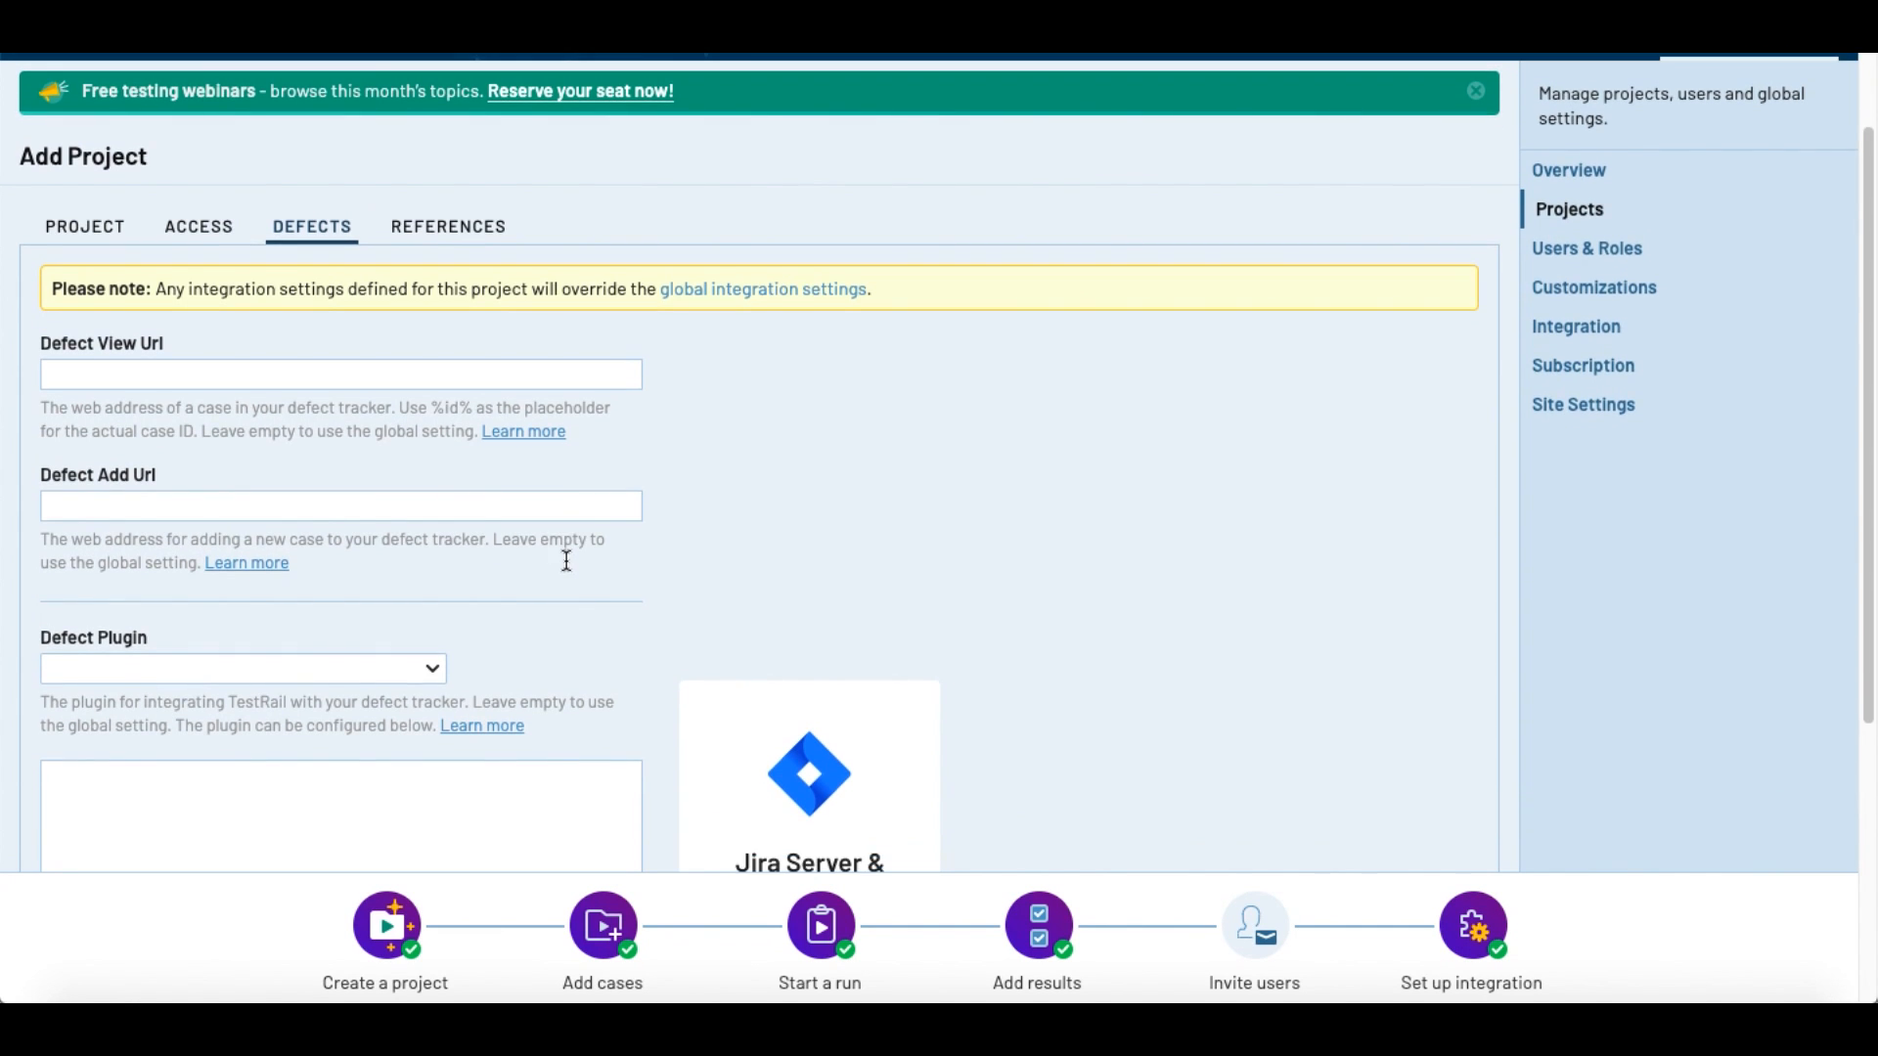
scroll(561, 598, "down", 1)
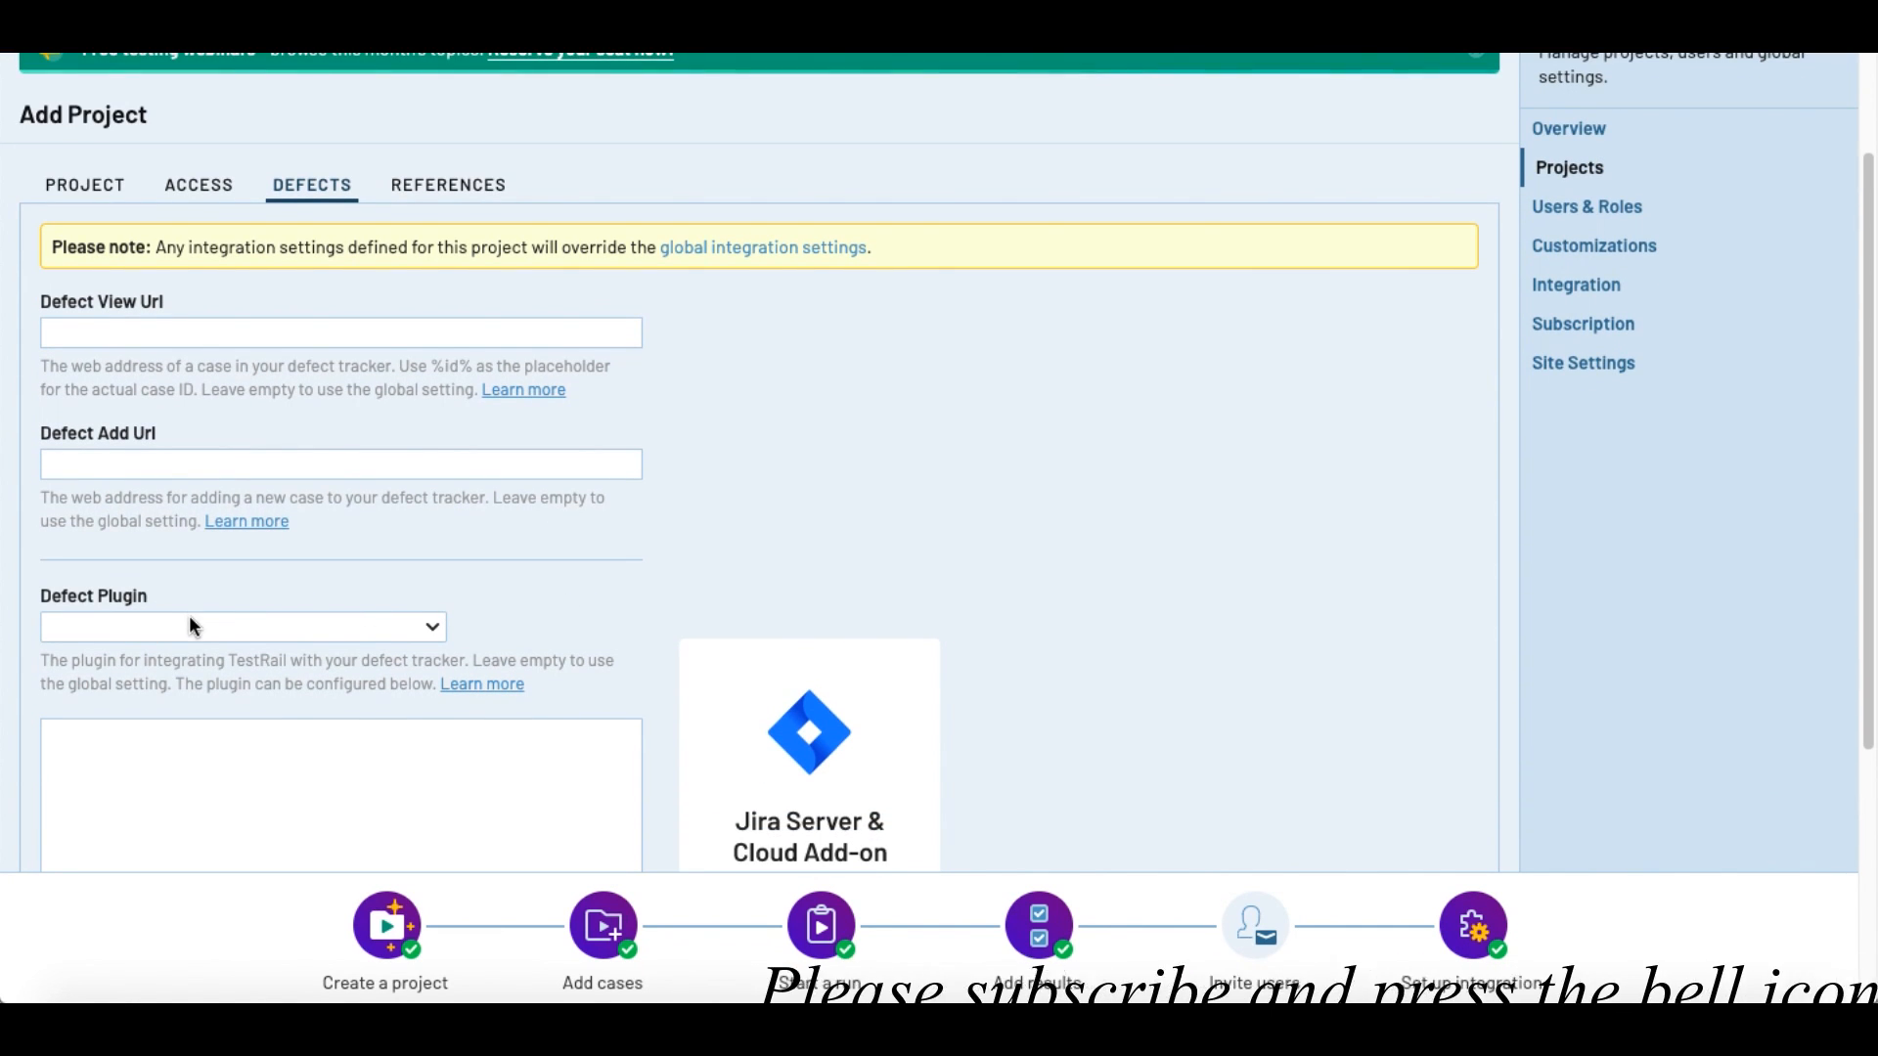
Step: Examine the available defect plugins and the Jira add-on section, leaving the project's defect plugin unselected
left_click(312, 625)
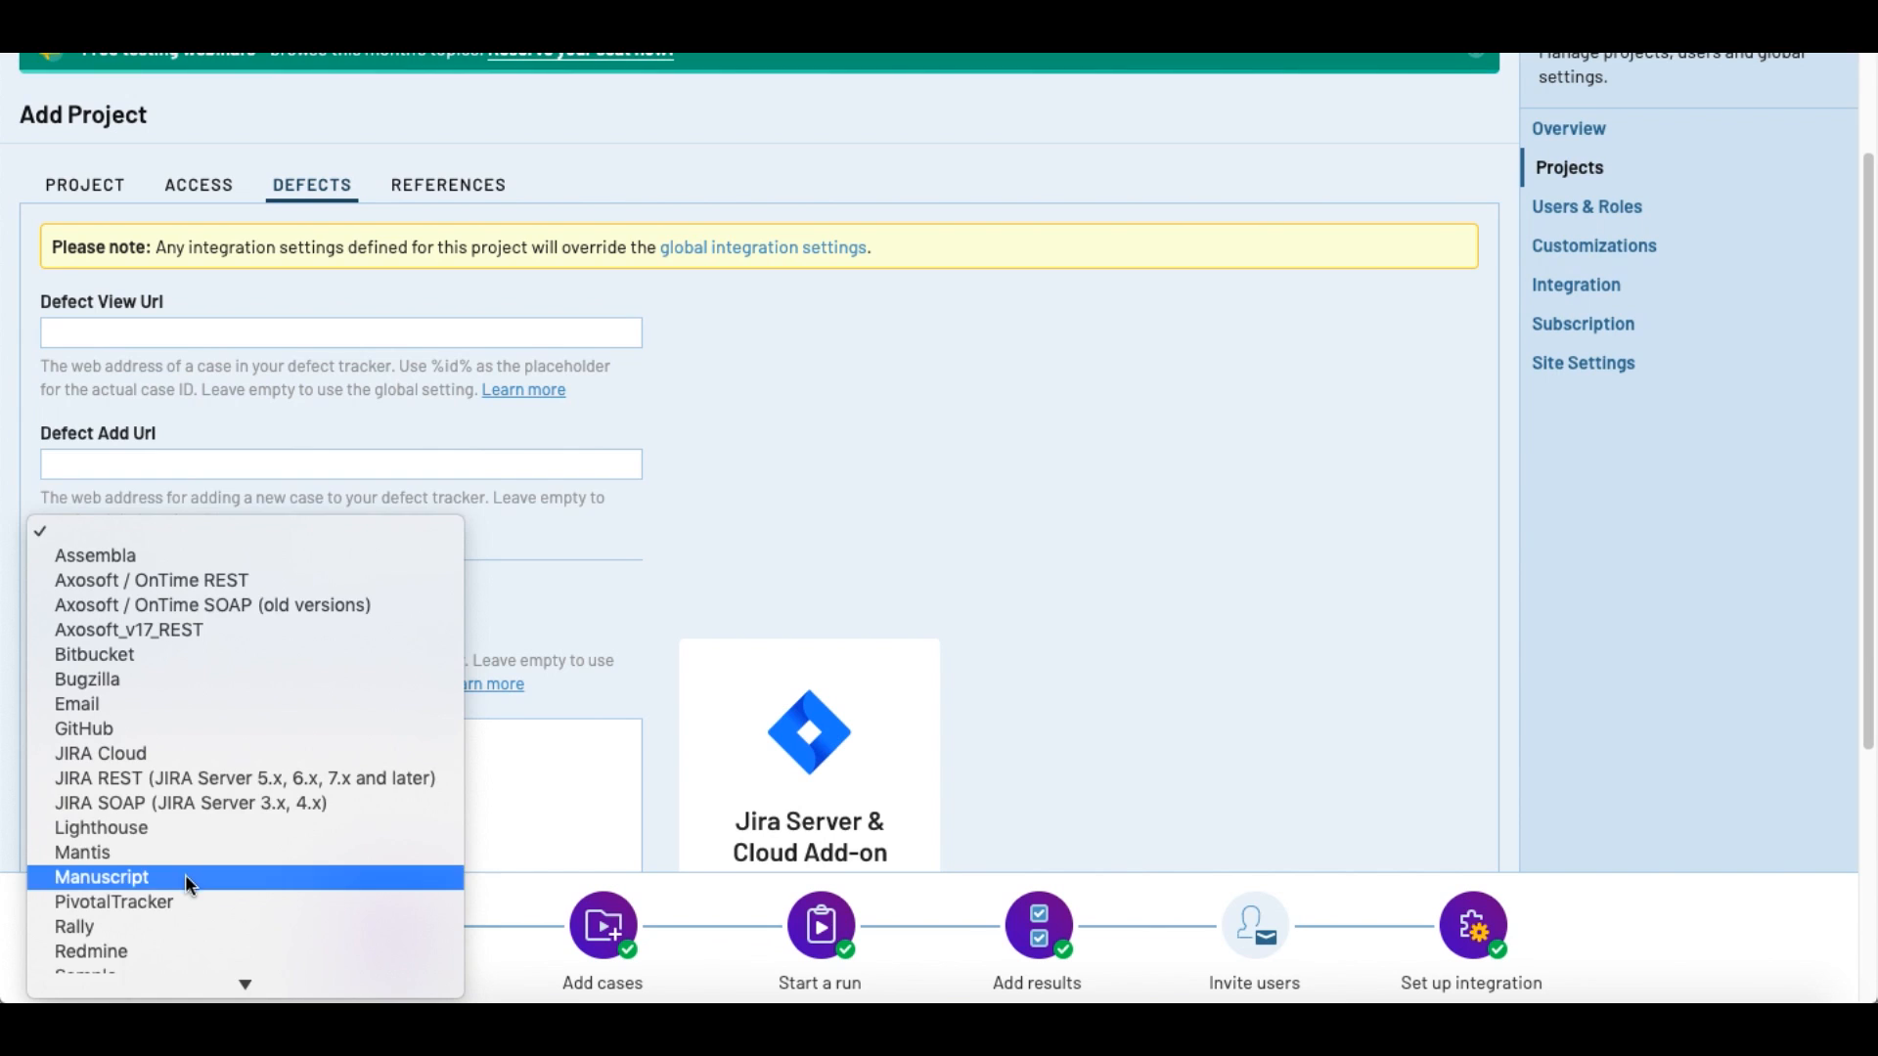
scroll(185, 879, "down", 2)
scroll(185, 882, "down", 1)
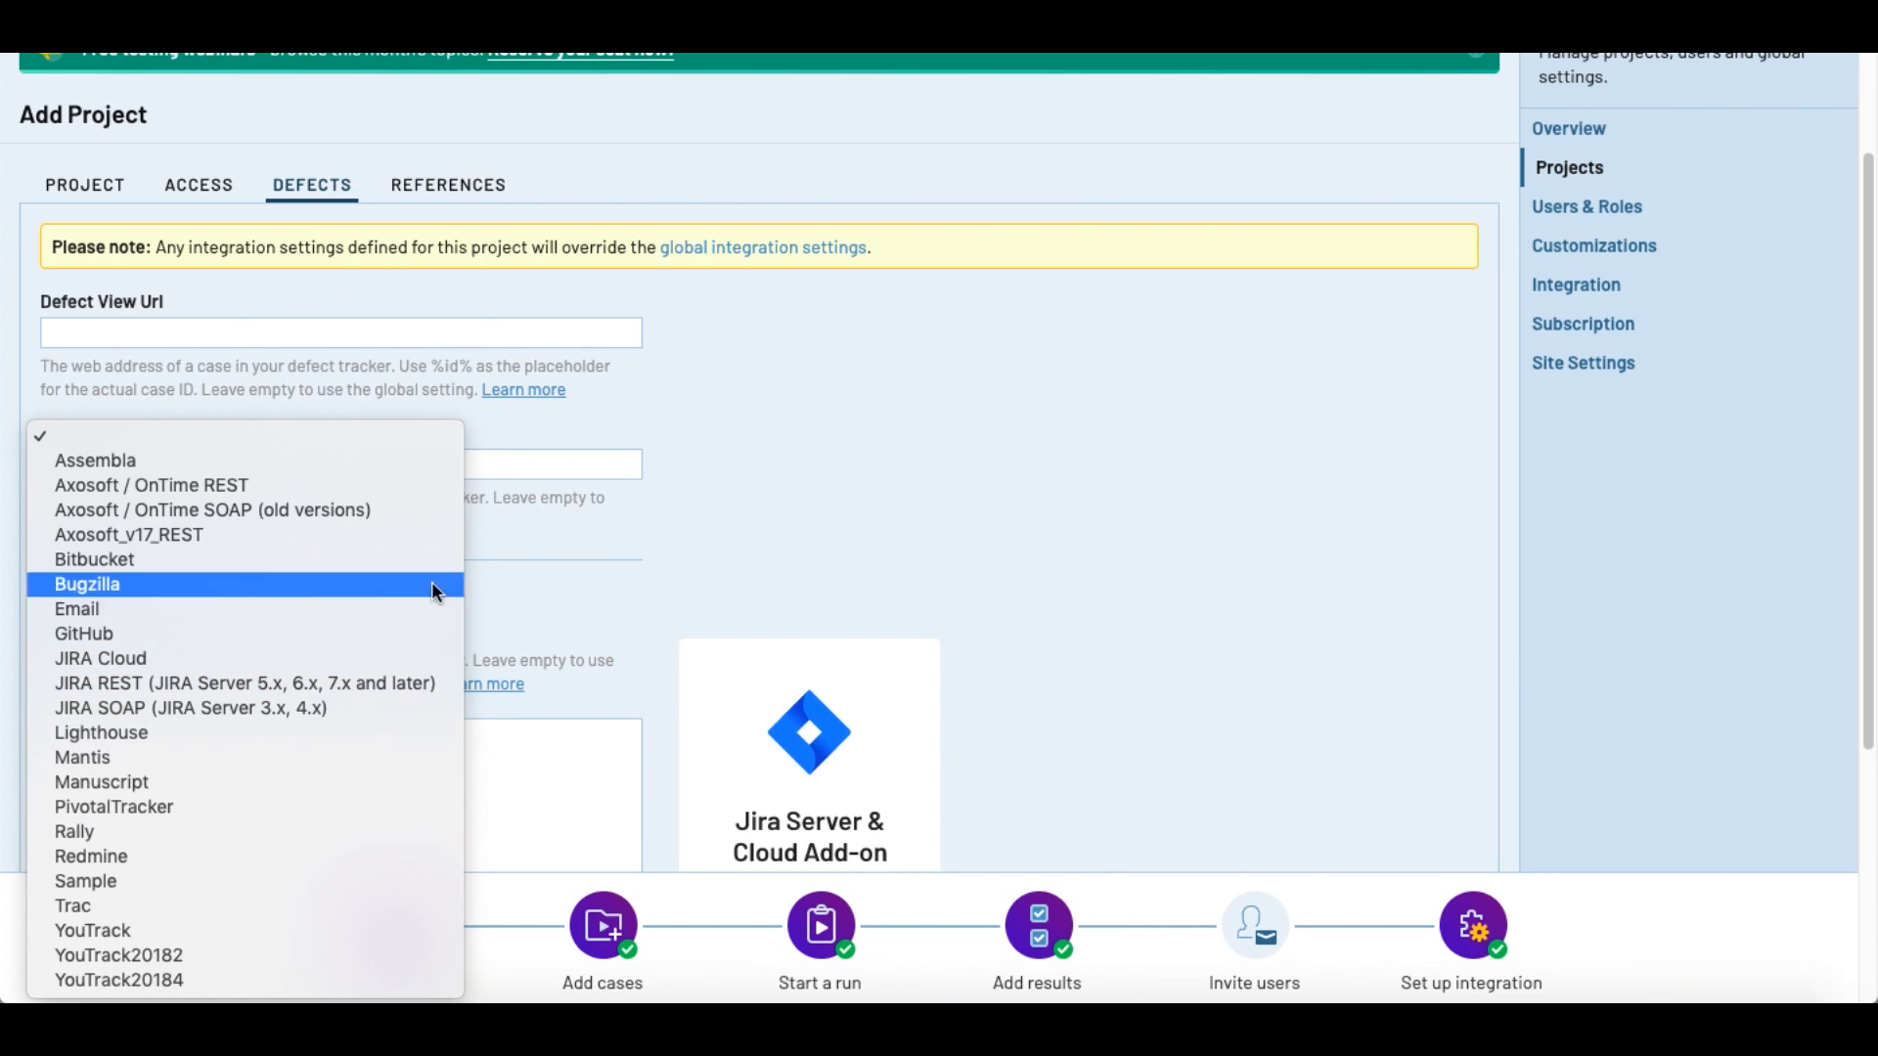
left_click(862, 499)
scroll(860, 497, "down", 1)
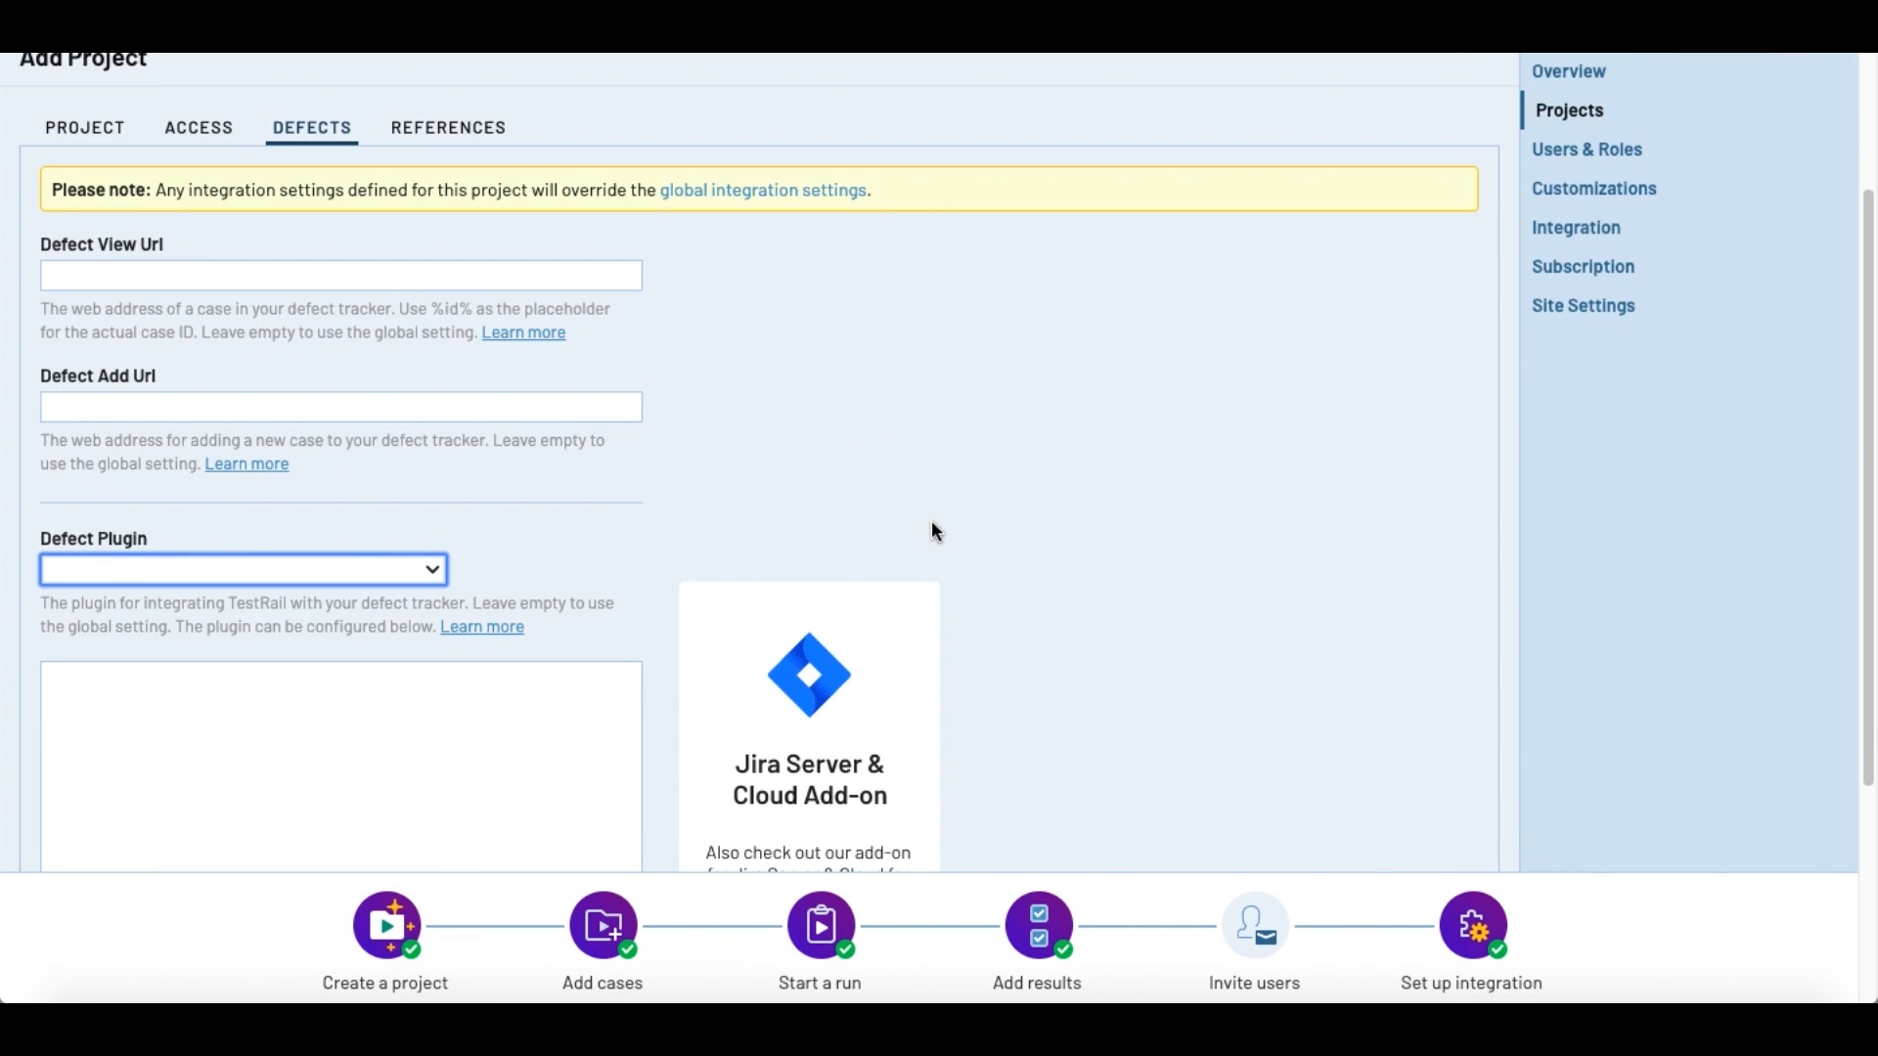
scroll(936, 485, "down", 3)
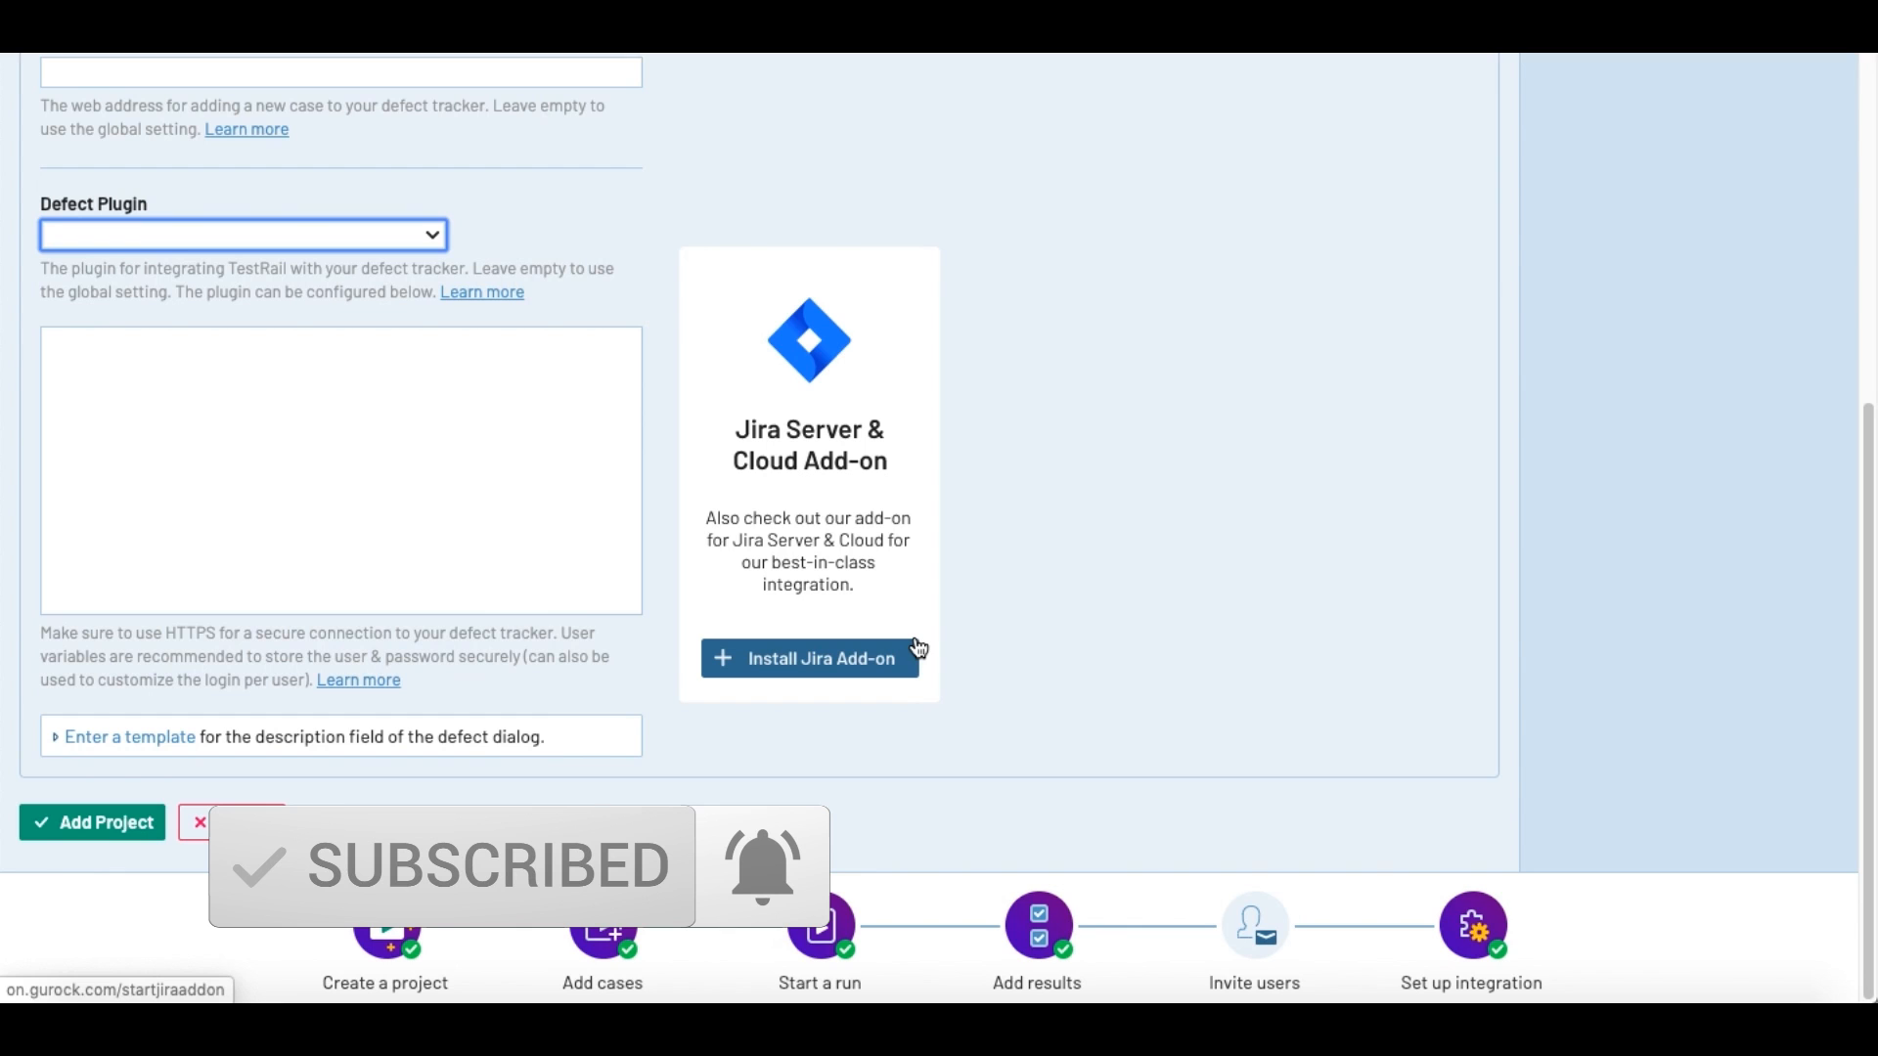
scroll(551, 689, "up", 6)
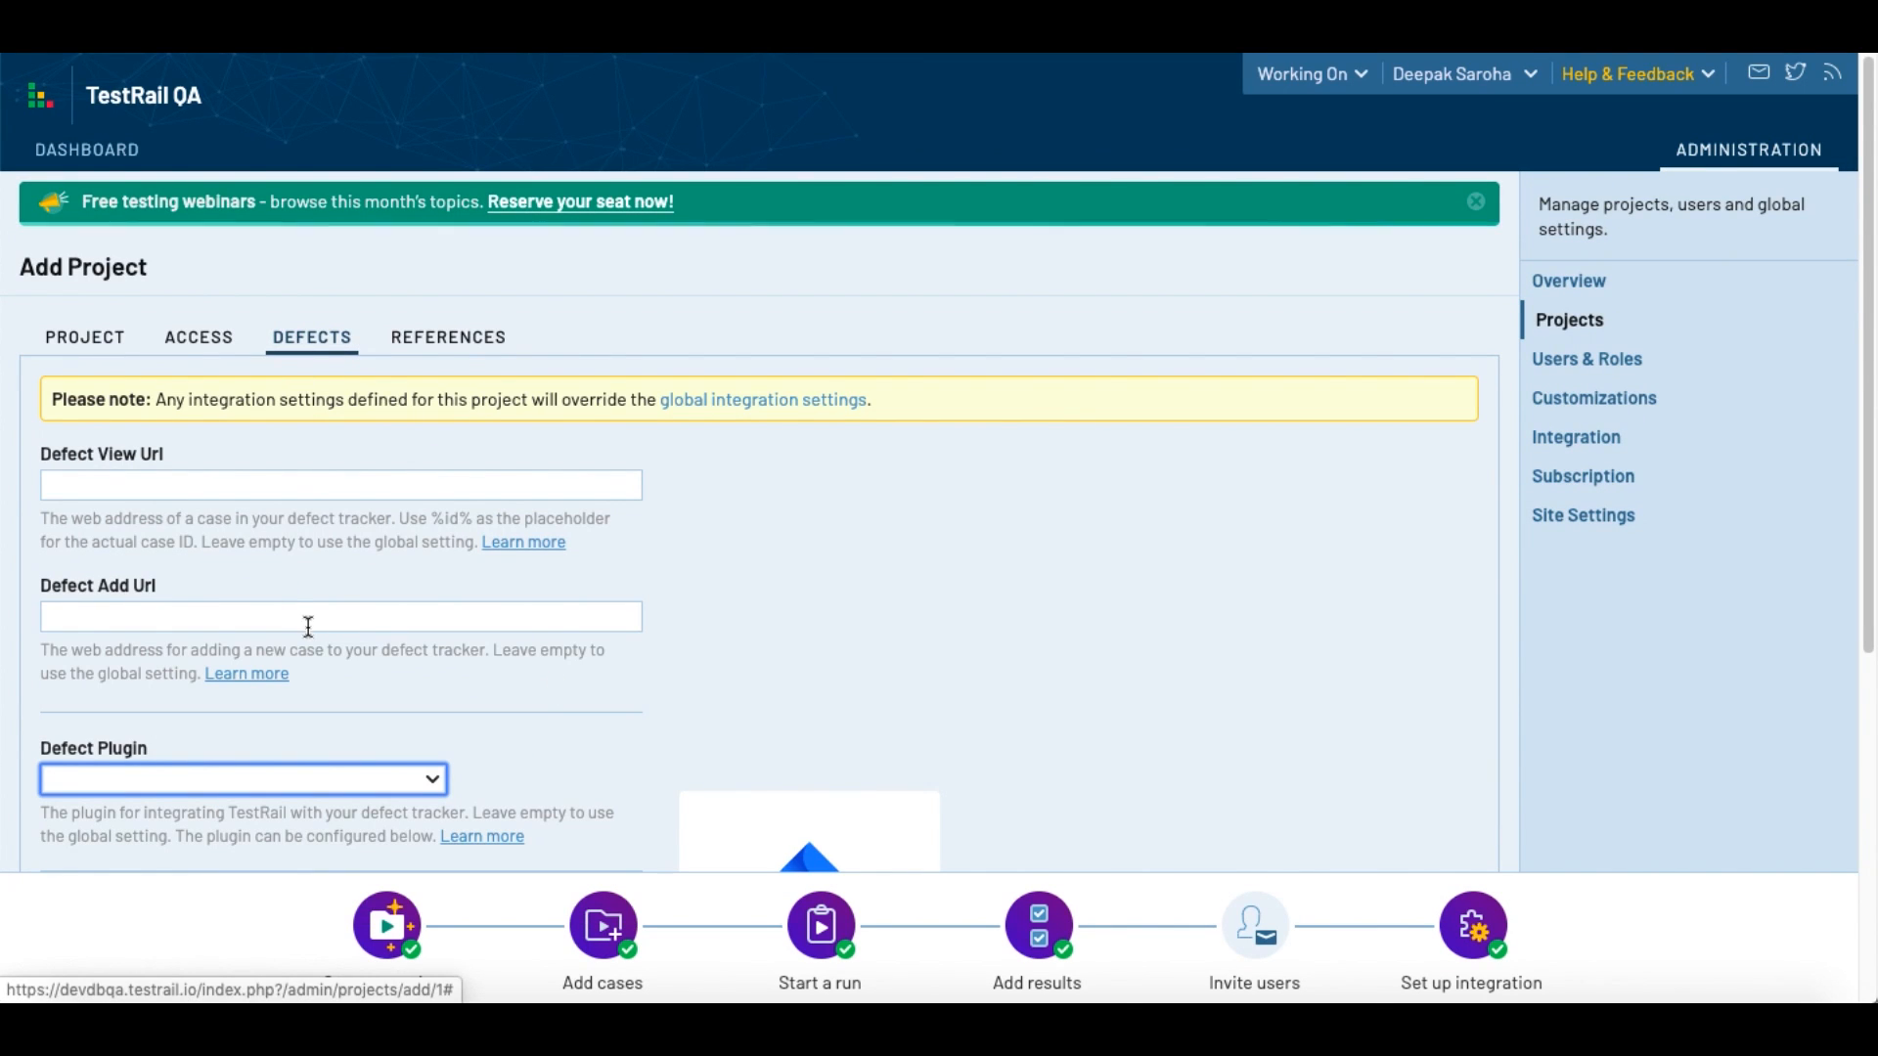
Step: Examine the project's reference settings and compare them with its defect settings
left_click(430, 344)
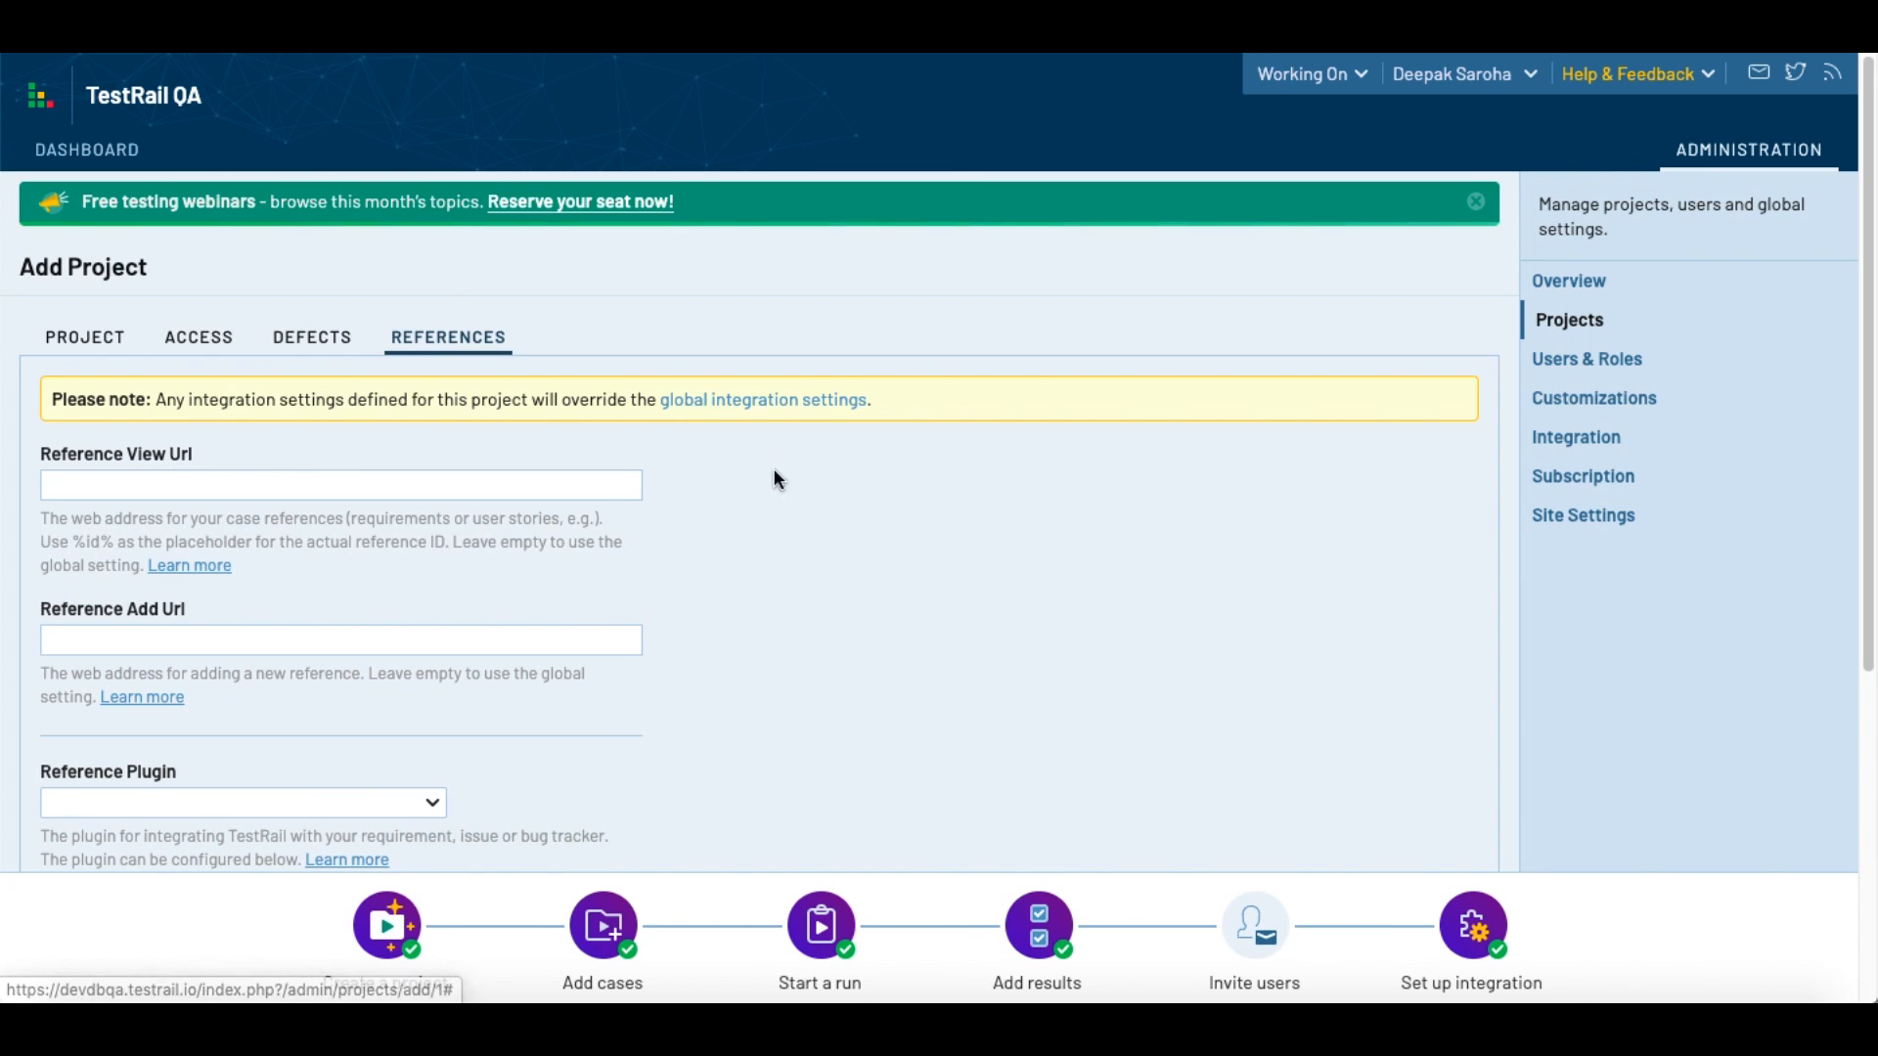
scroll(799, 570, "down", 1)
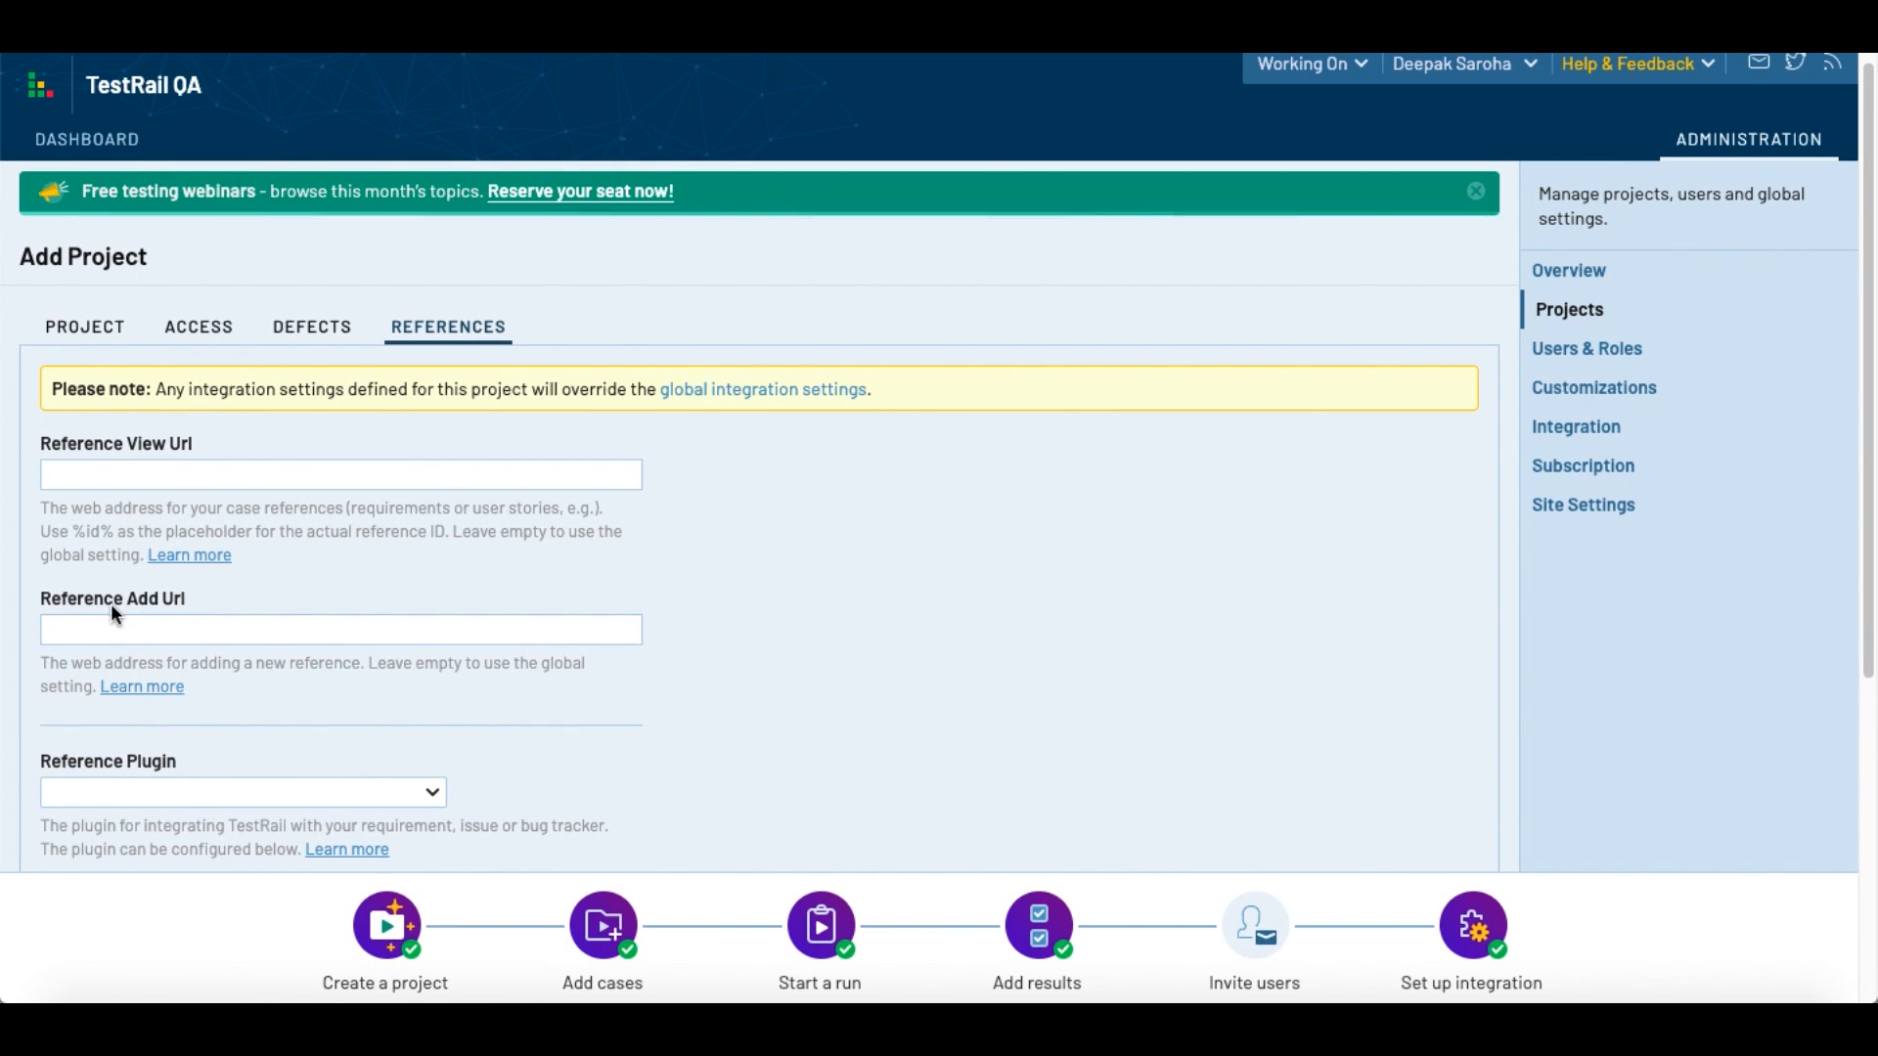
scroll(285, 641, "down", 1)
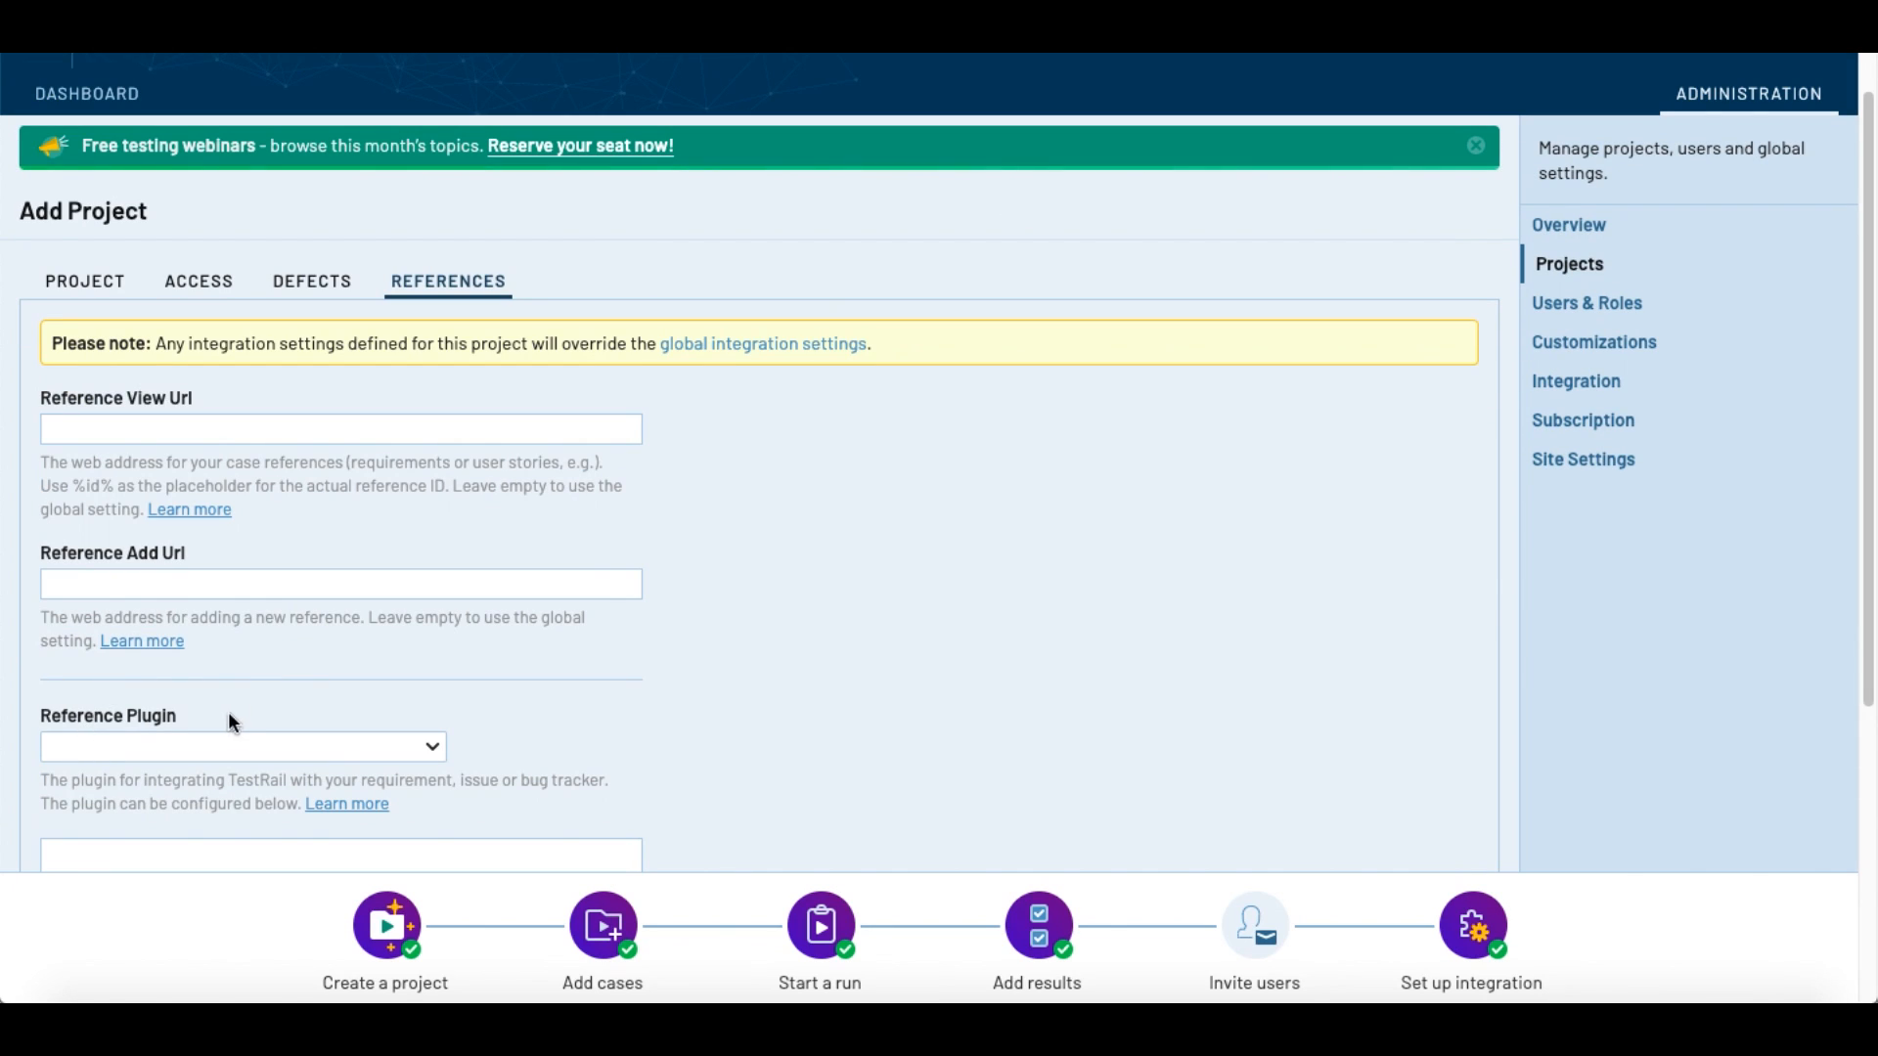
left_click(323, 283)
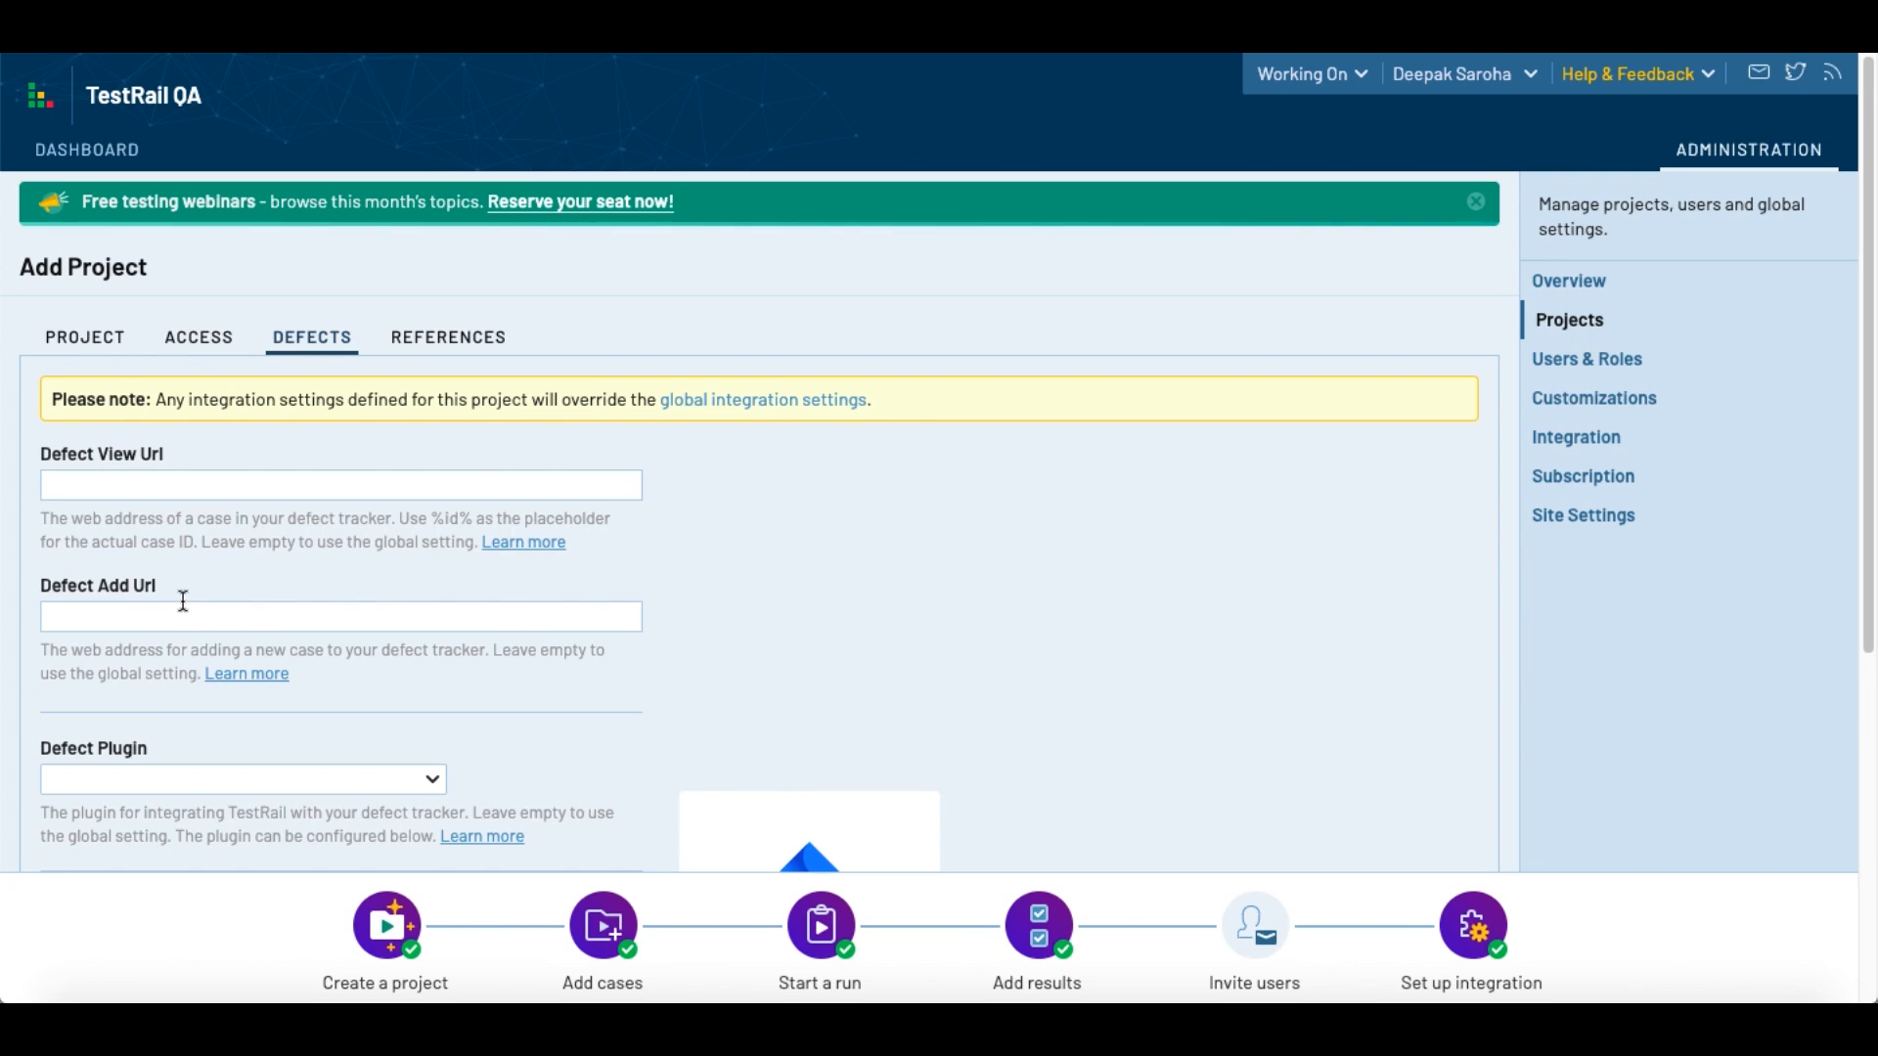
left_click(450, 337)
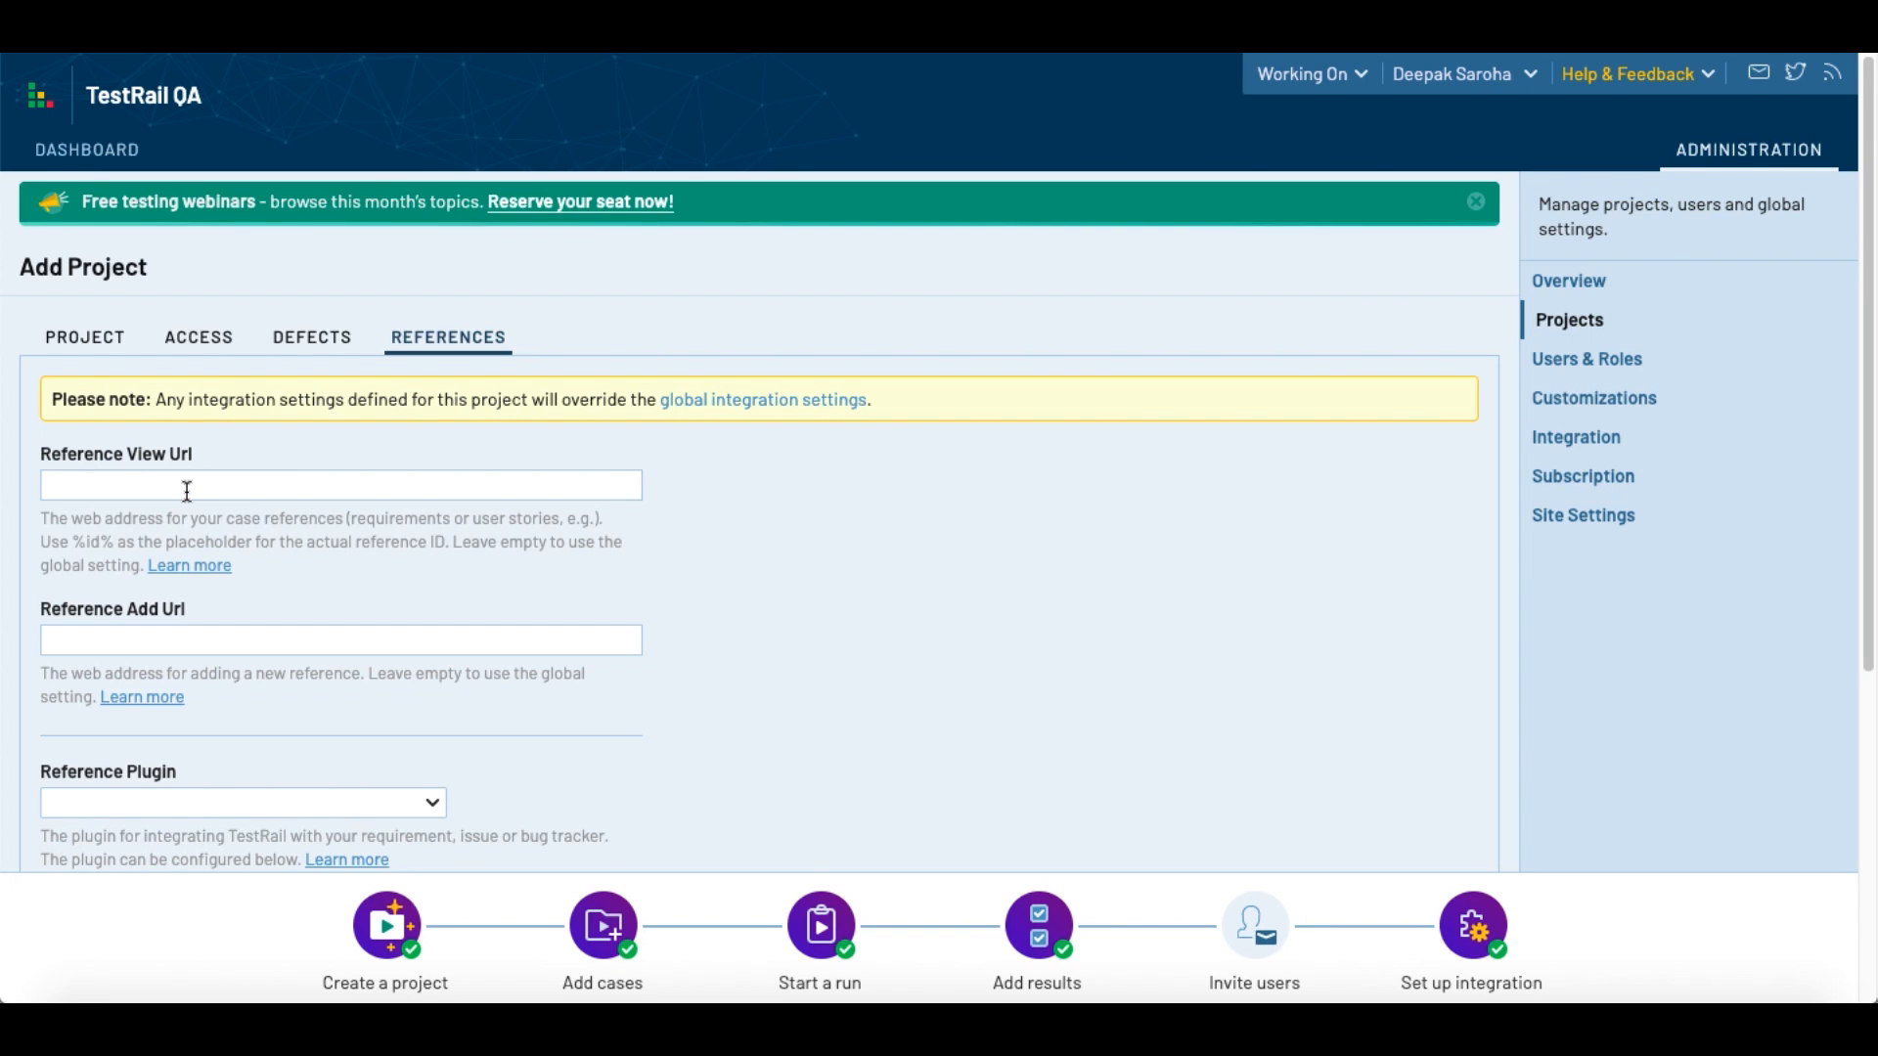
Step: Examine the reference URL fields and the available reference plugins, leaving the plugin unselected
scroll(186, 491, "down", 1)
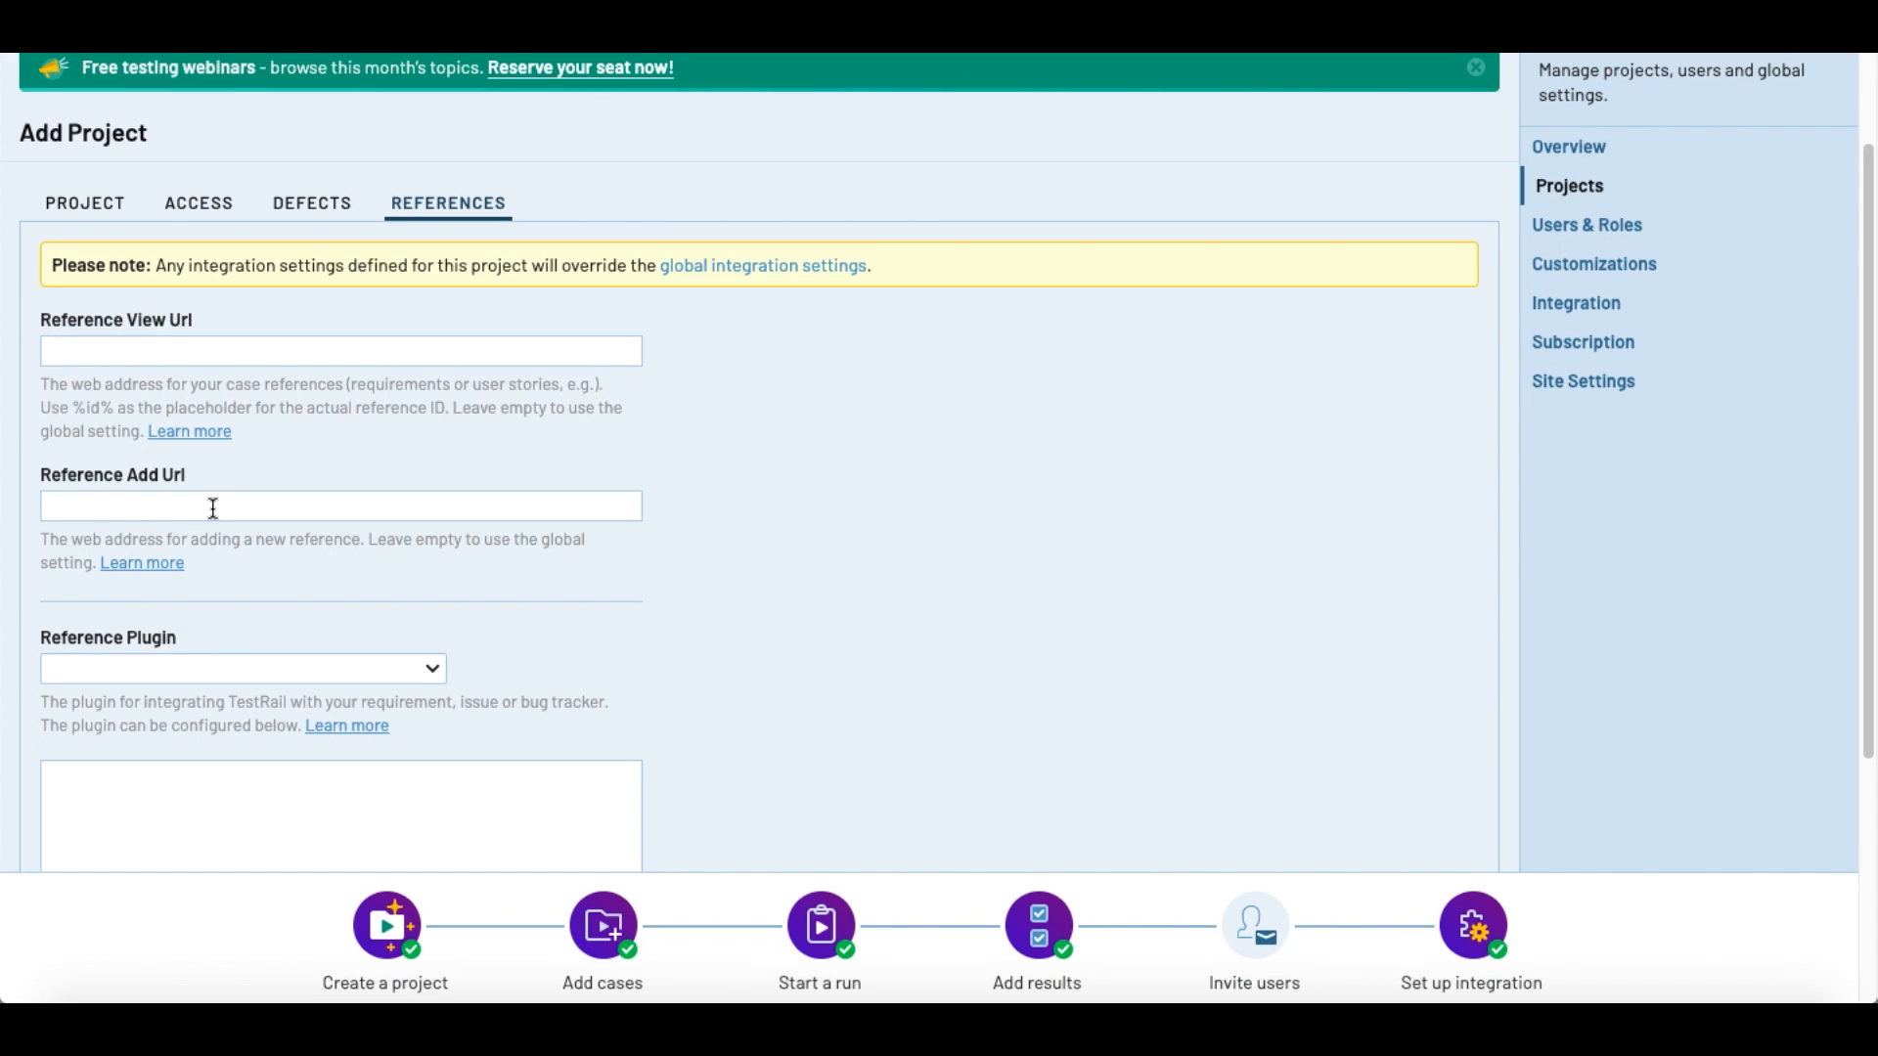
scroll(214, 508, "down", 3)
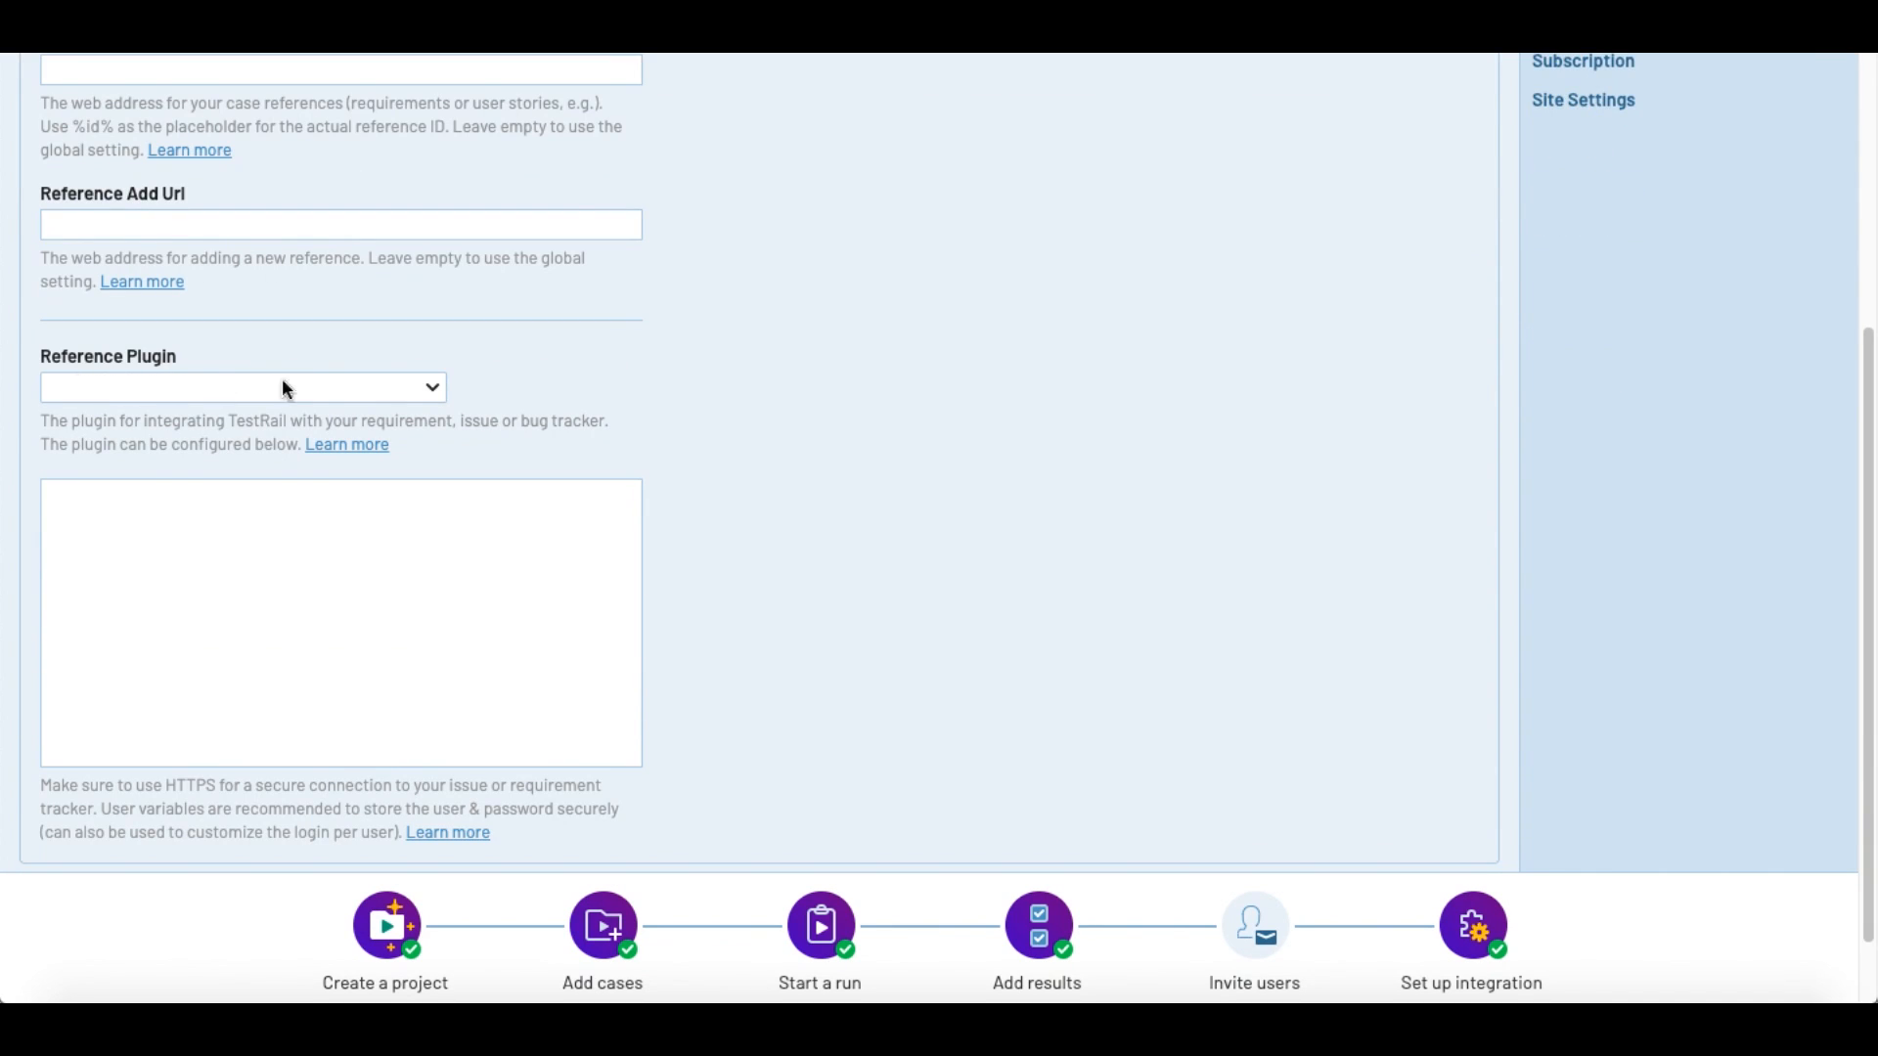
left_click(358, 388)
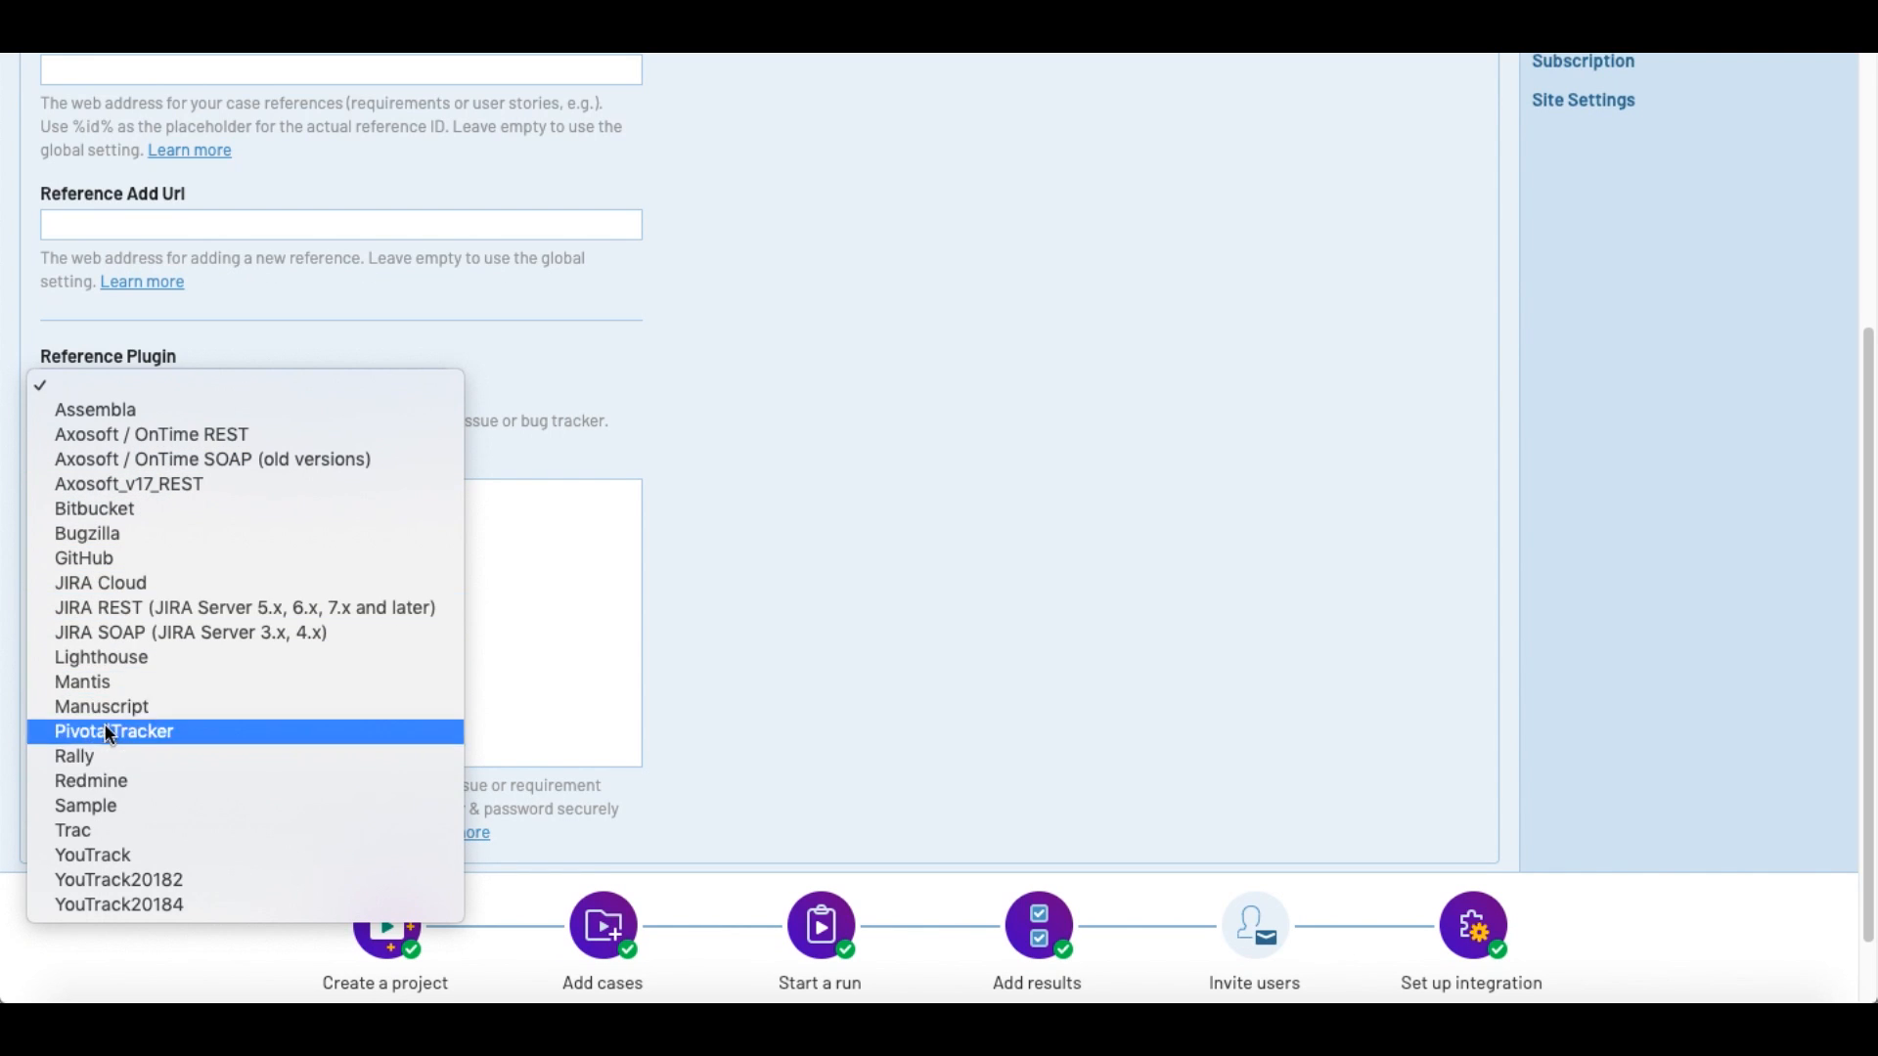
left_click(682, 448)
Step: Add the new project with the reference settings left empty
scroll(681, 443, "down", 1)
scroll(680, 443, "up", 5)
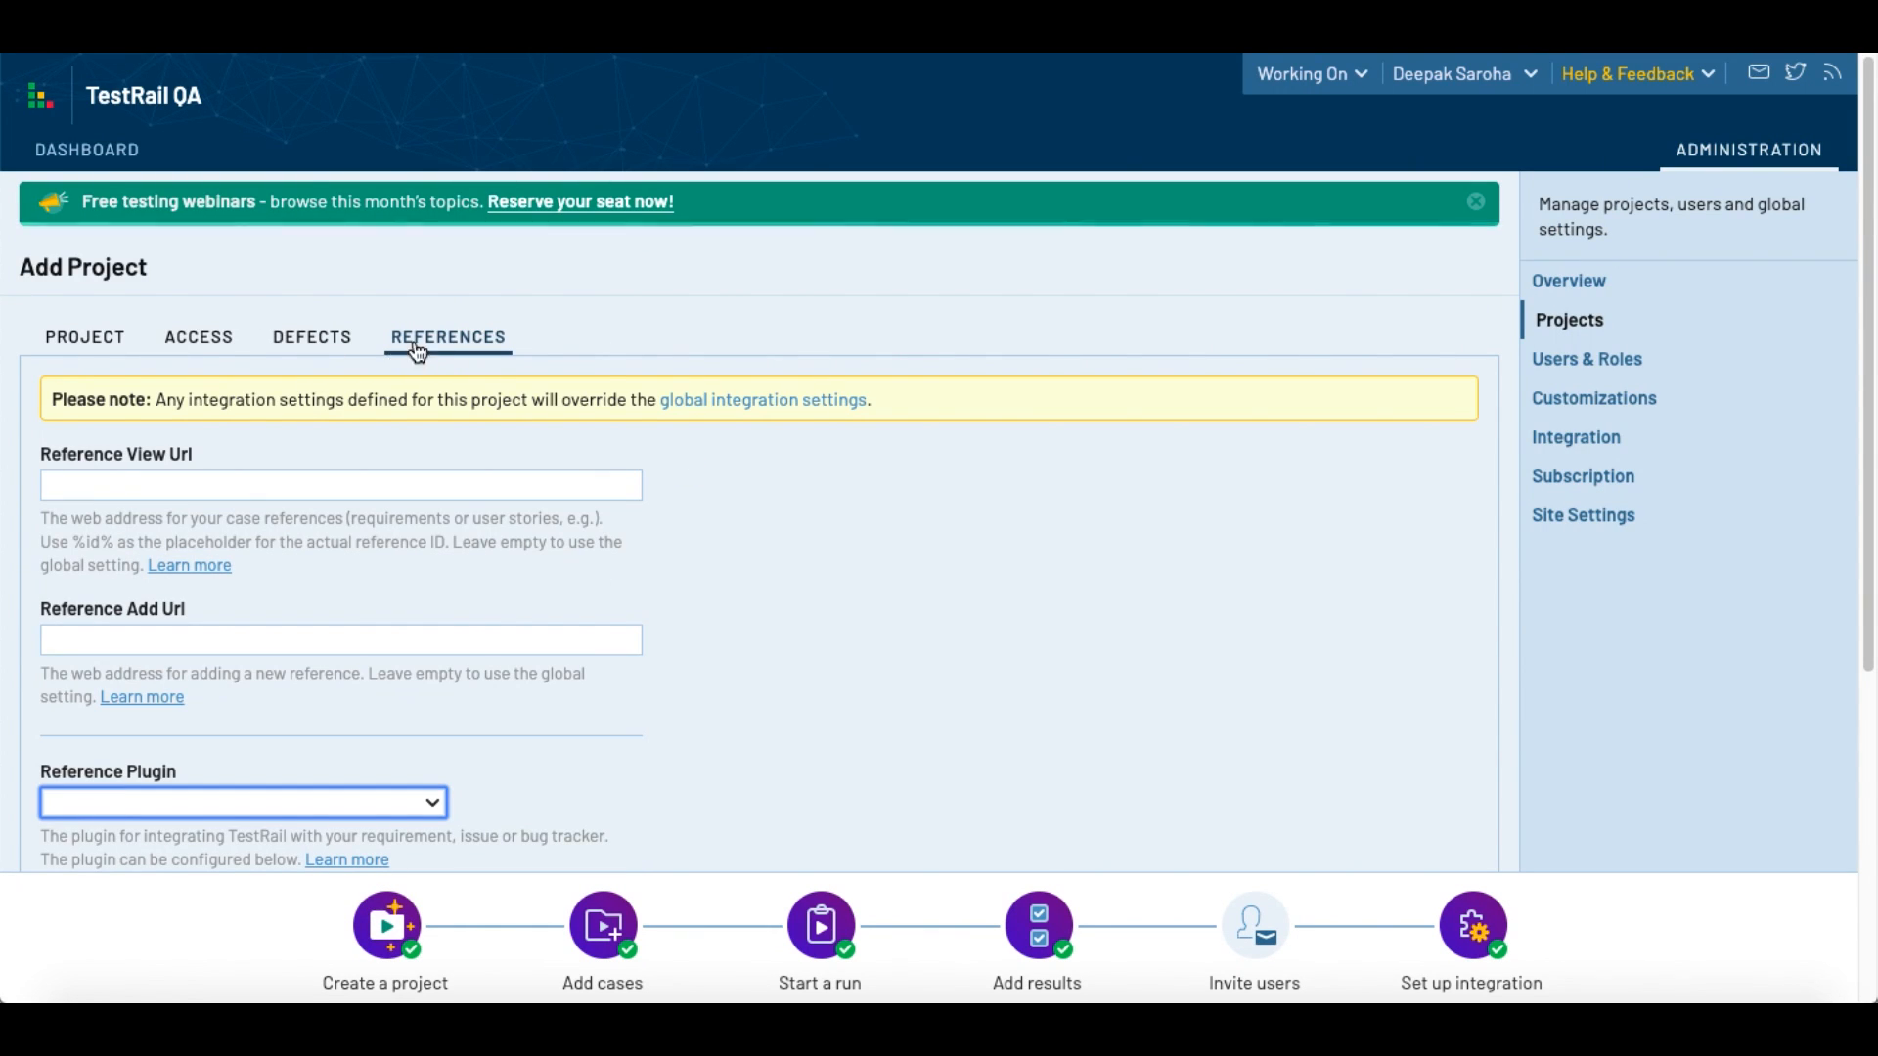
scroll(548, 408, "down", 5)
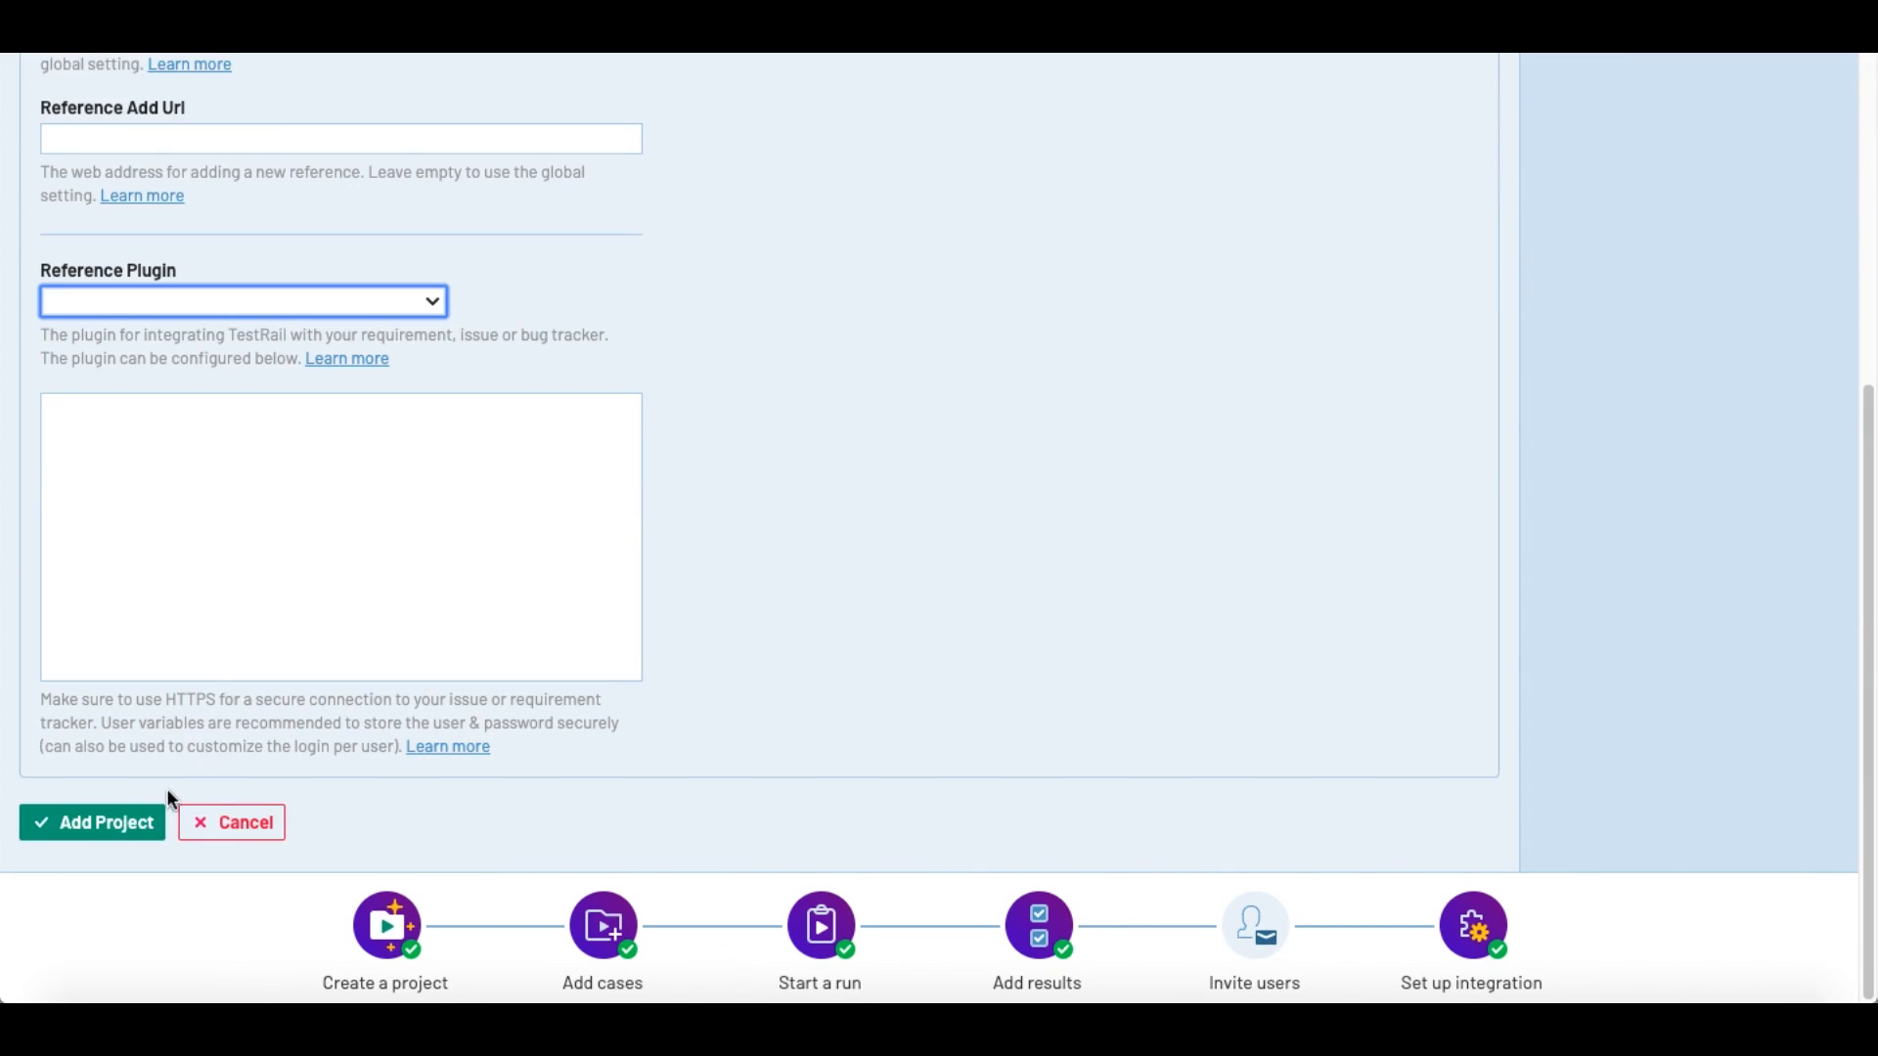
left_click(118, 821)
Step: Examine TestProject's overview page, including the announcement, results chart, milestones, test runs and available actions
scroll(843, 601, "up", 4)
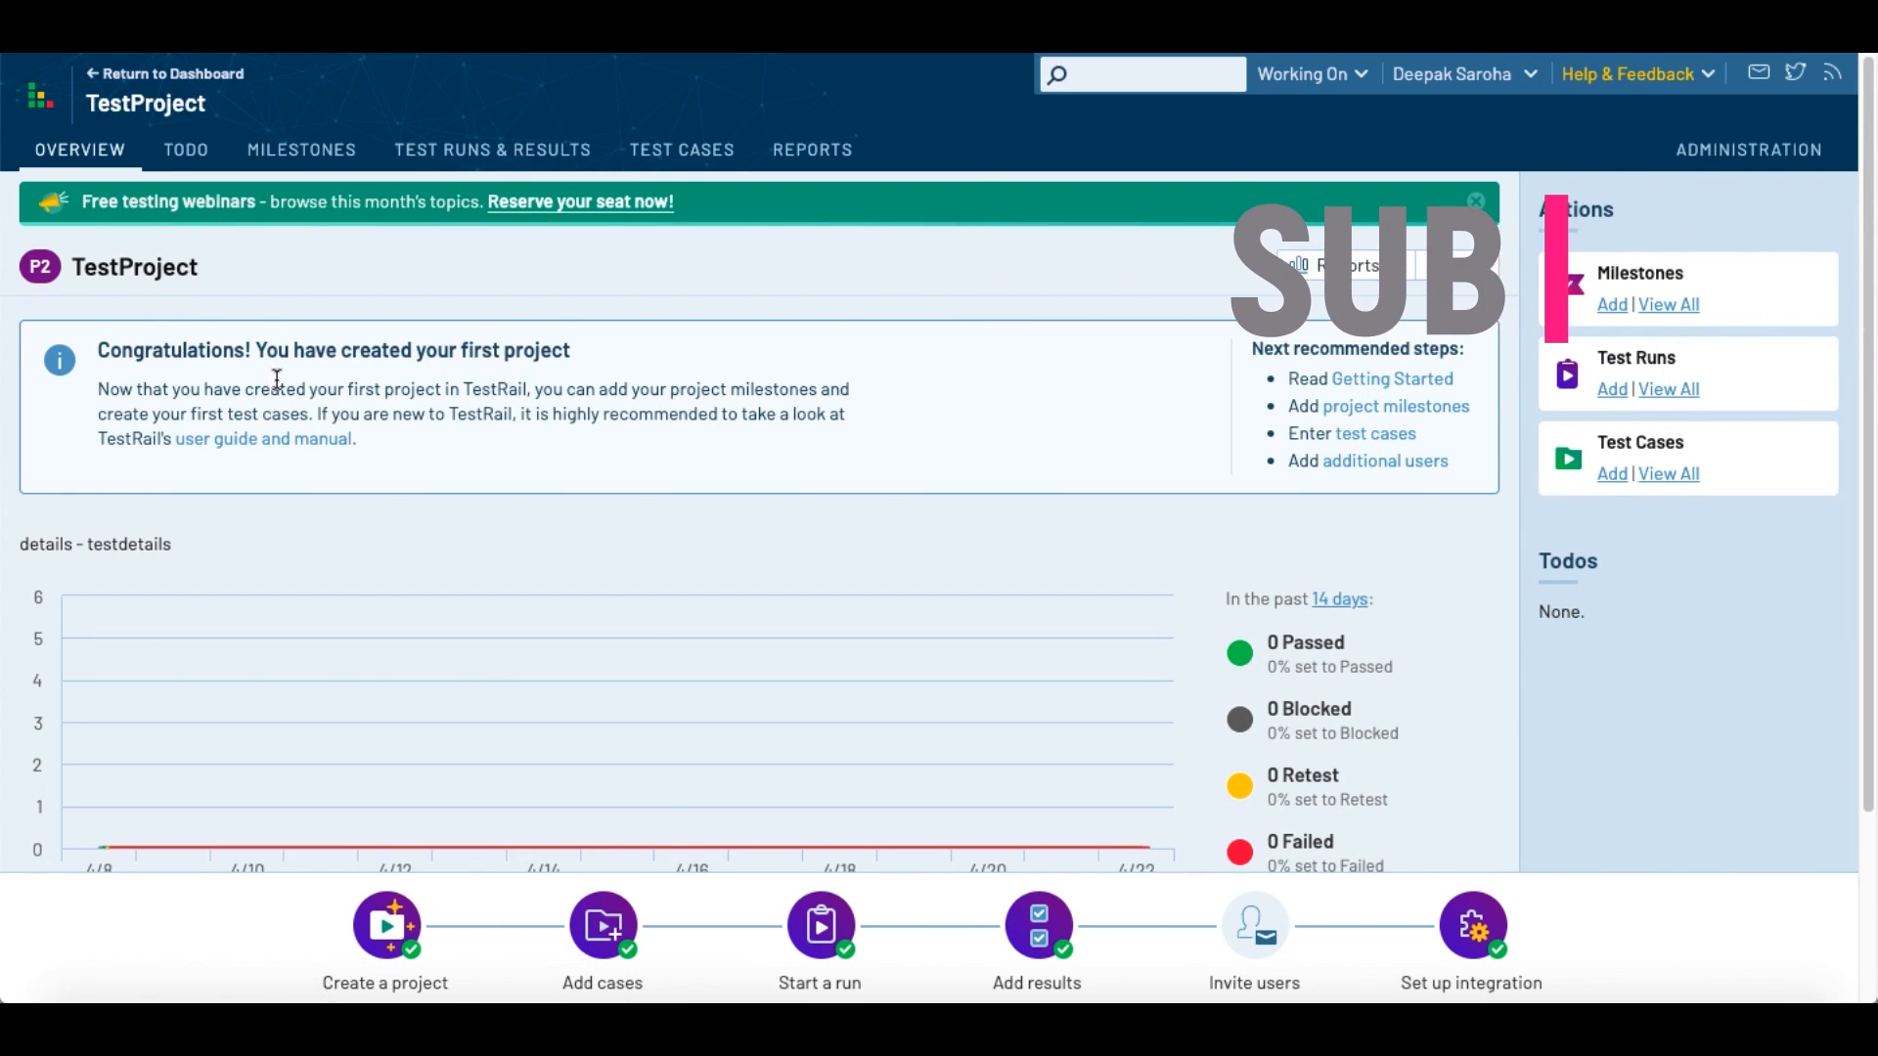
scroll(655, 616, "down", 1)
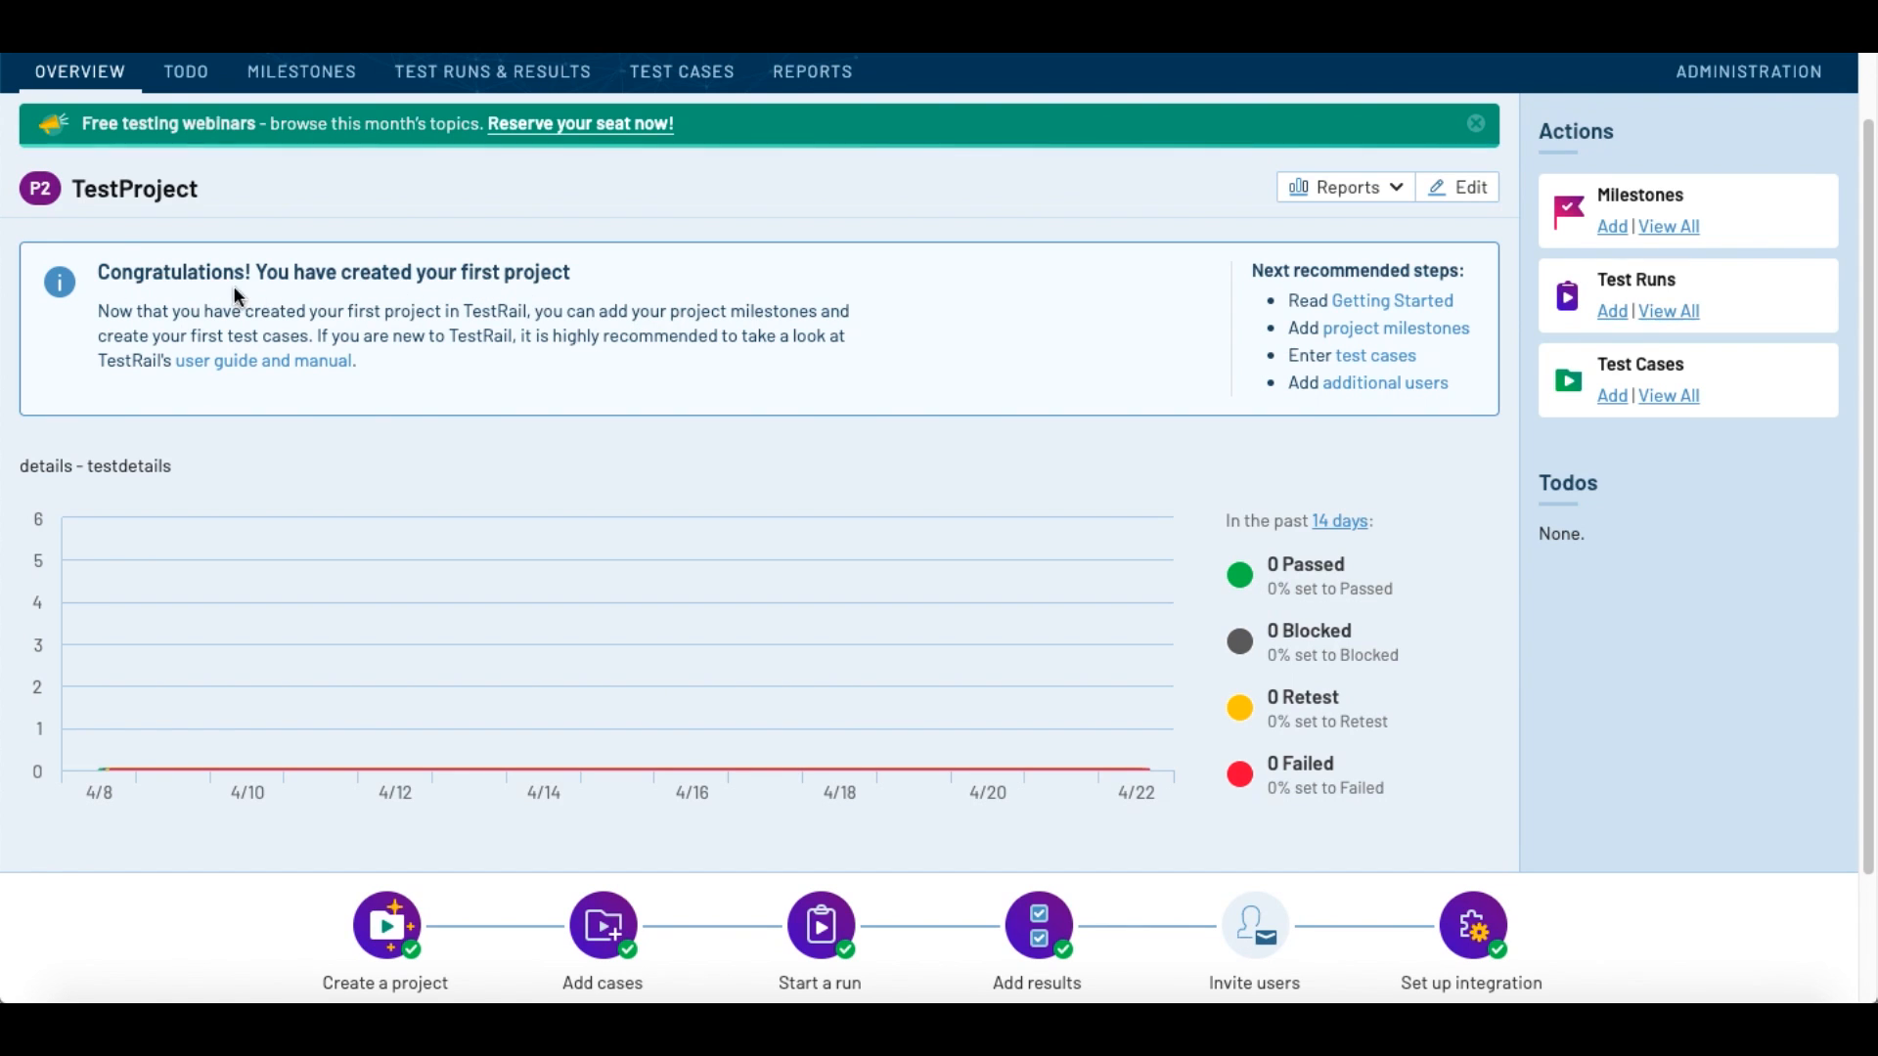
scroll(166, 533, "down", 2)
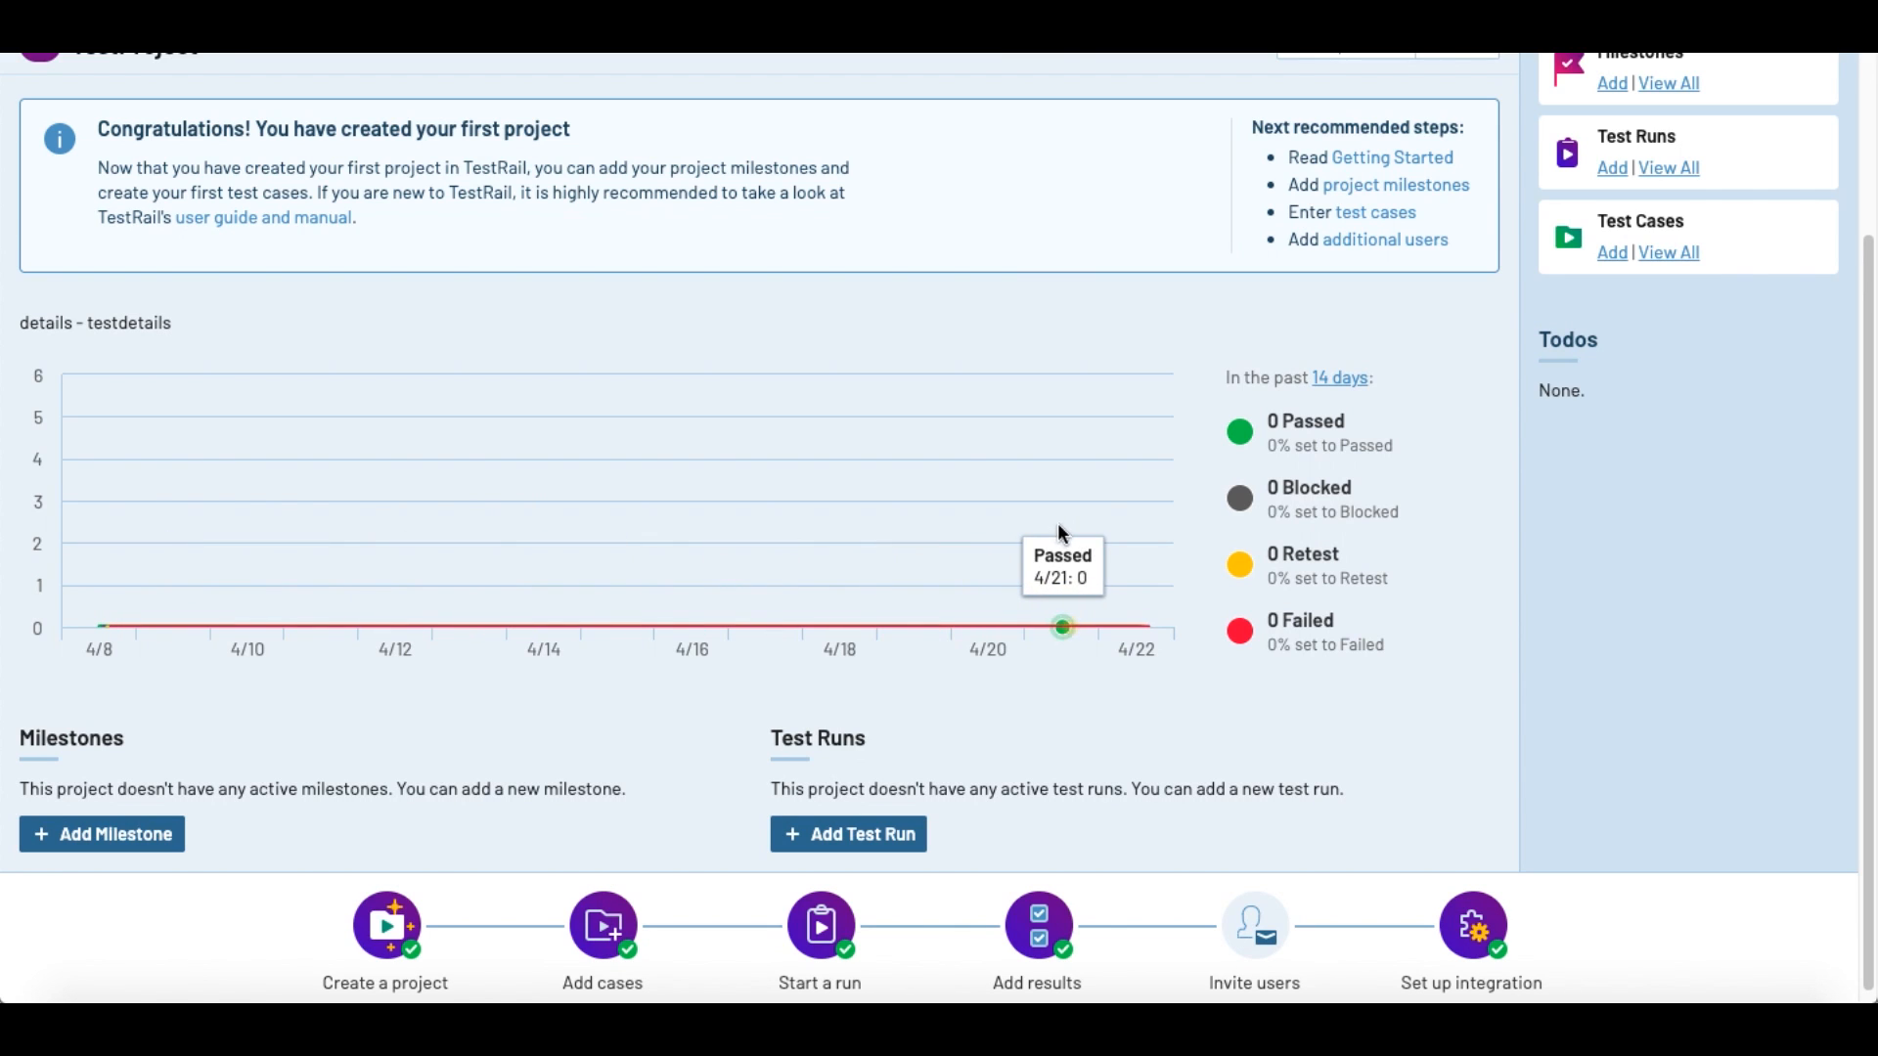
scroll(1177, 598, "down", 1)
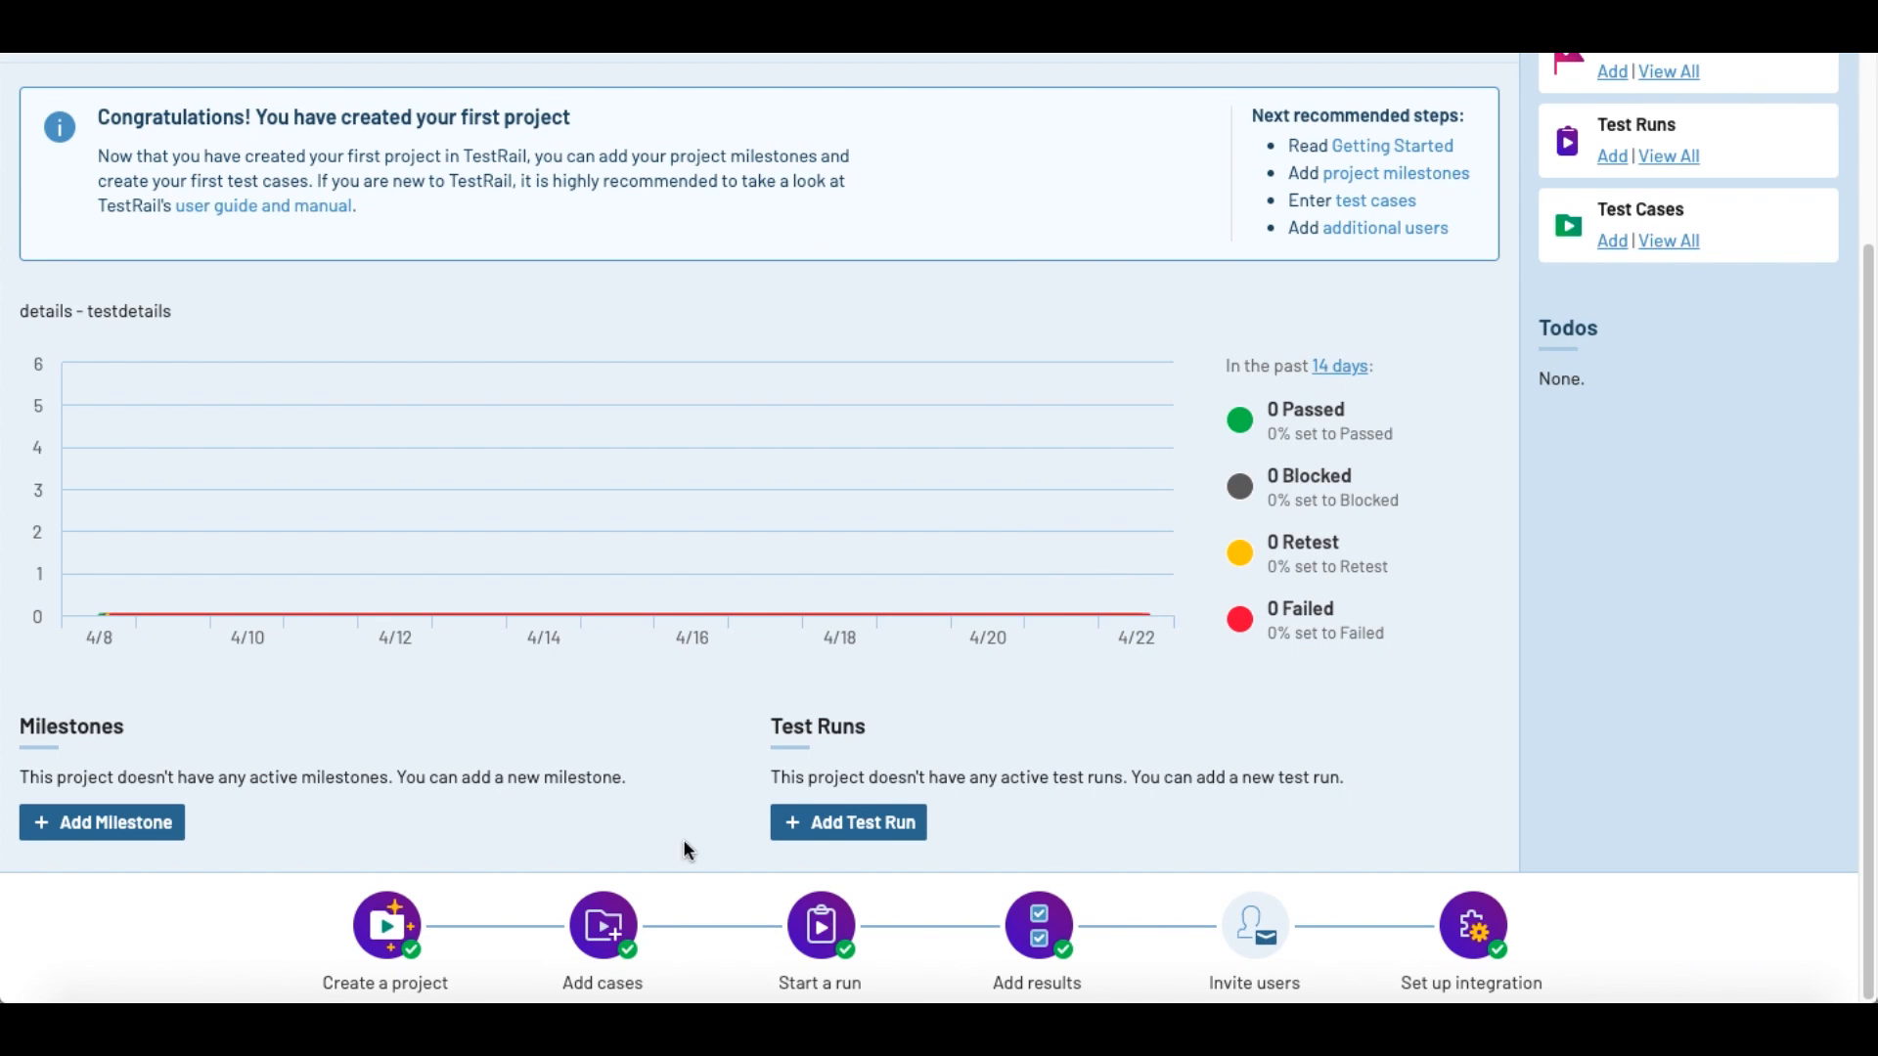
scroll(716, 813, "up", 3)
scroll(716, 813, "down", 3)
scroll(716, 813, "up", 3)
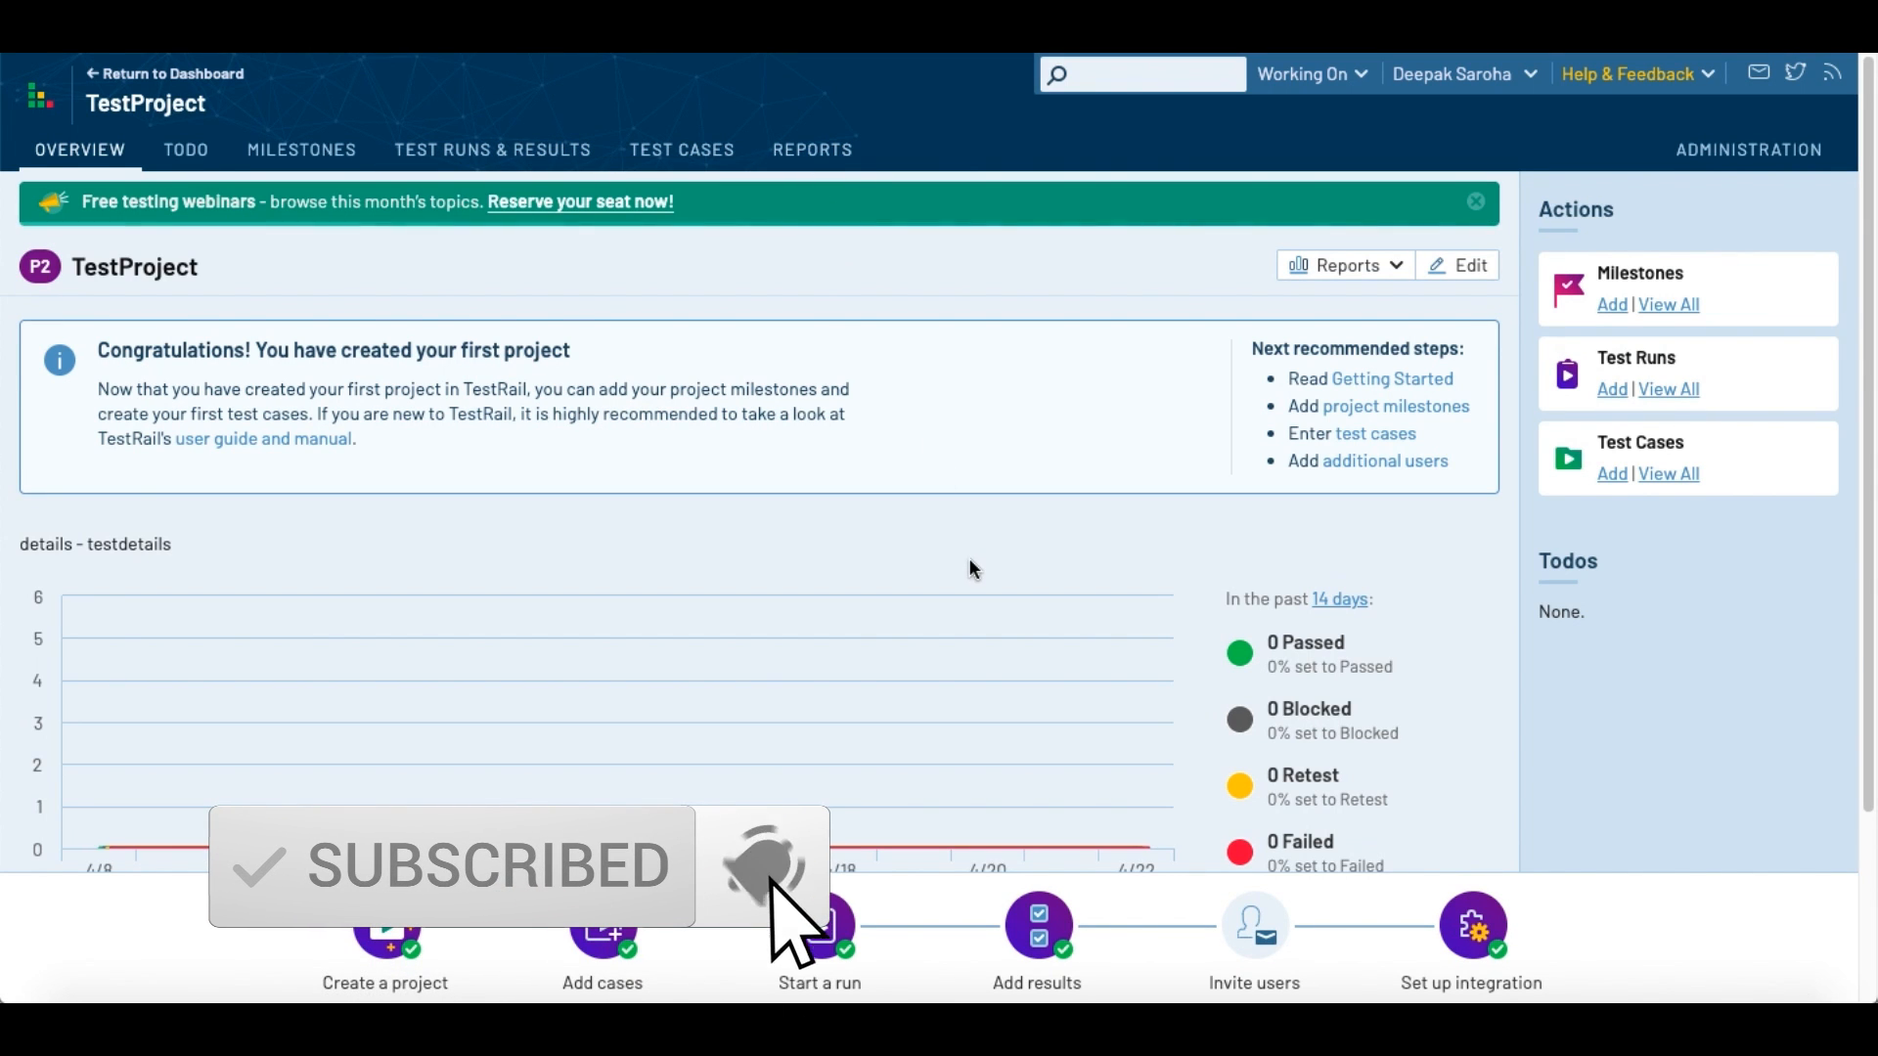
scroll(969, 557, "down", 2)
scroll(970, 560, "up", 2)
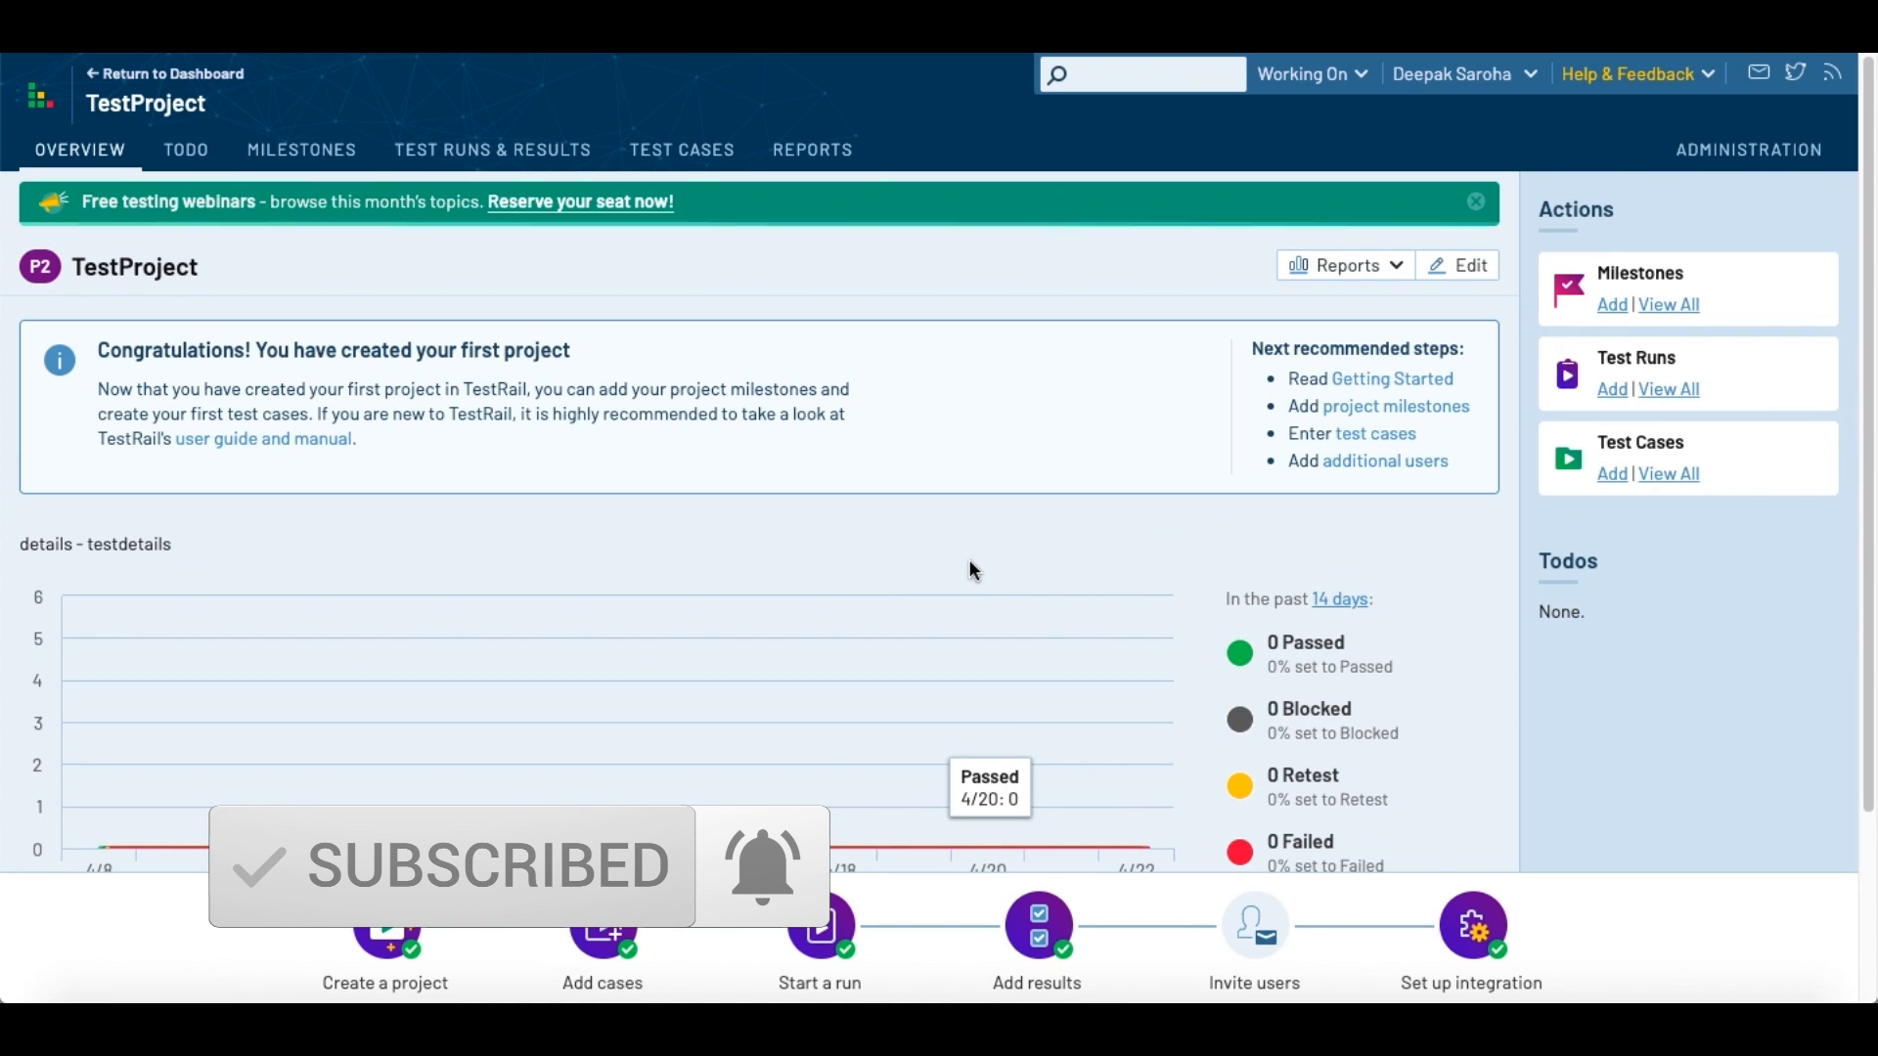